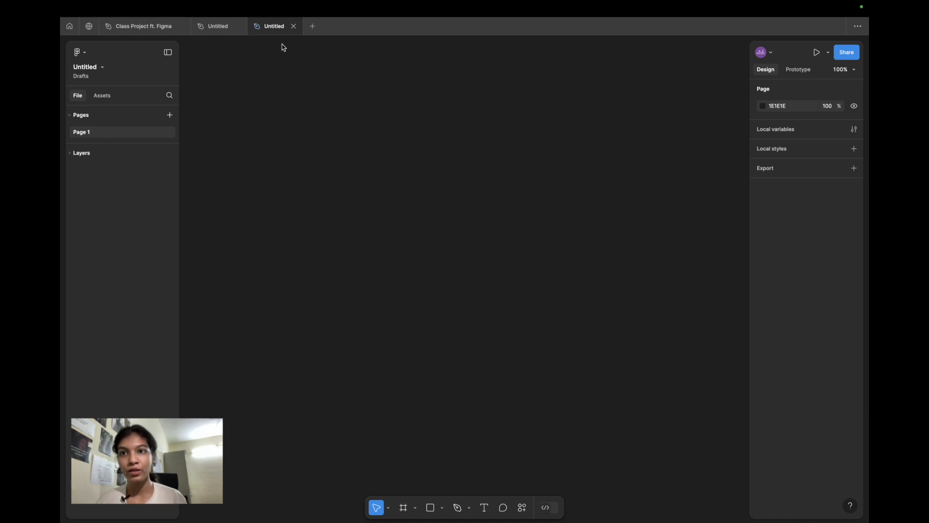
- Draw a frame on the canvas and resize it to about 746 × 613
click(237, 27)
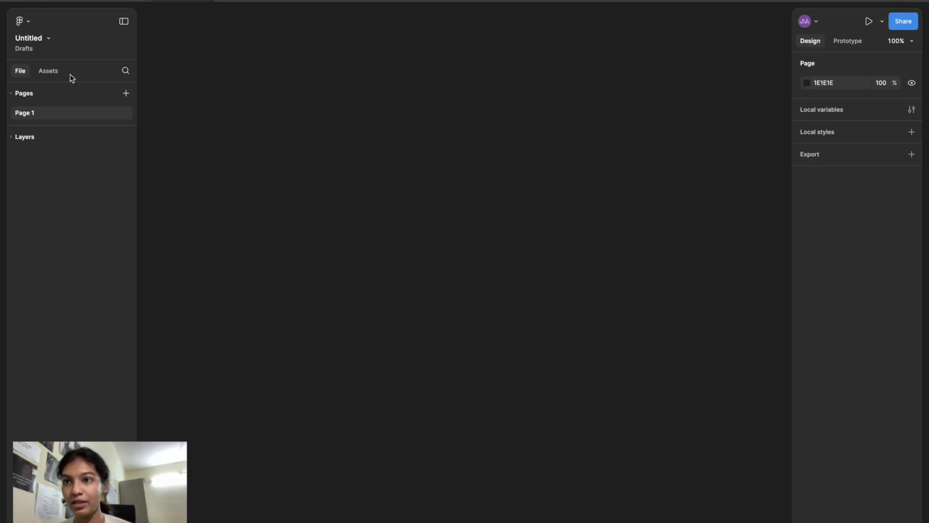
key(f)
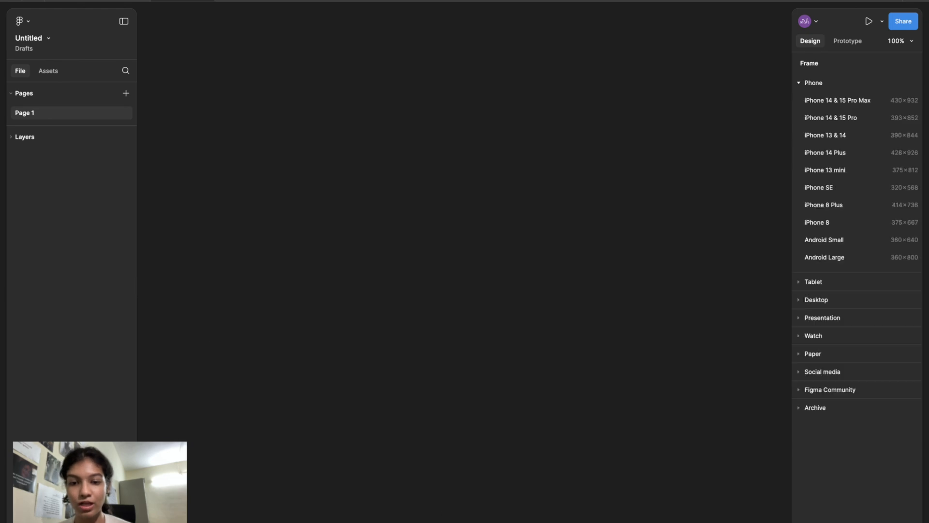
drag(290, 134, 670, 333)
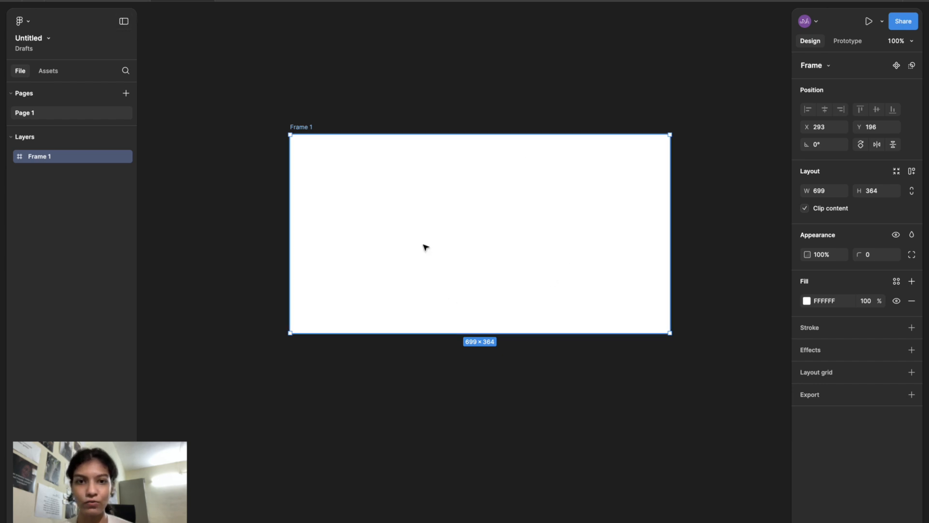
drag(670, 333, 694, 468)
drag(612, 383, 587, 341)
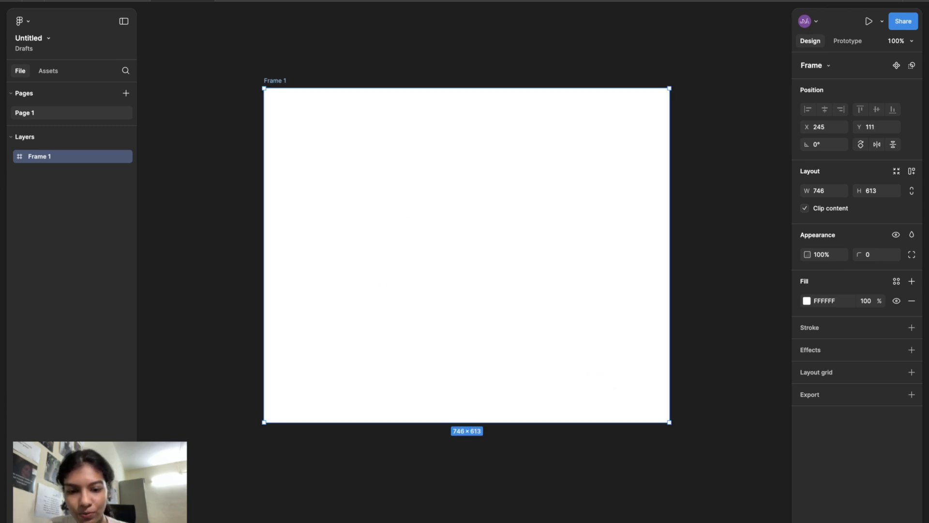
- Draw a rectangle about 328 × 177 in the upper part of the frame
click(451, 522)
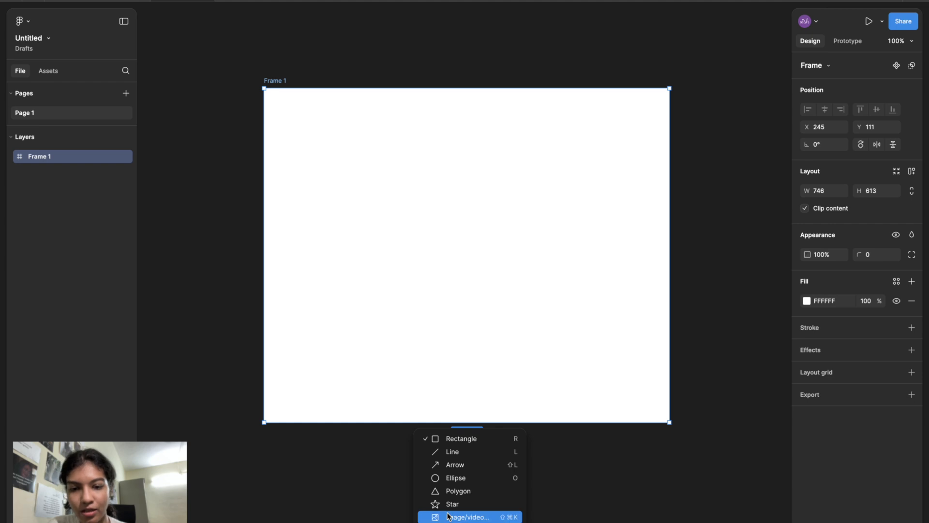
click(449, 442)
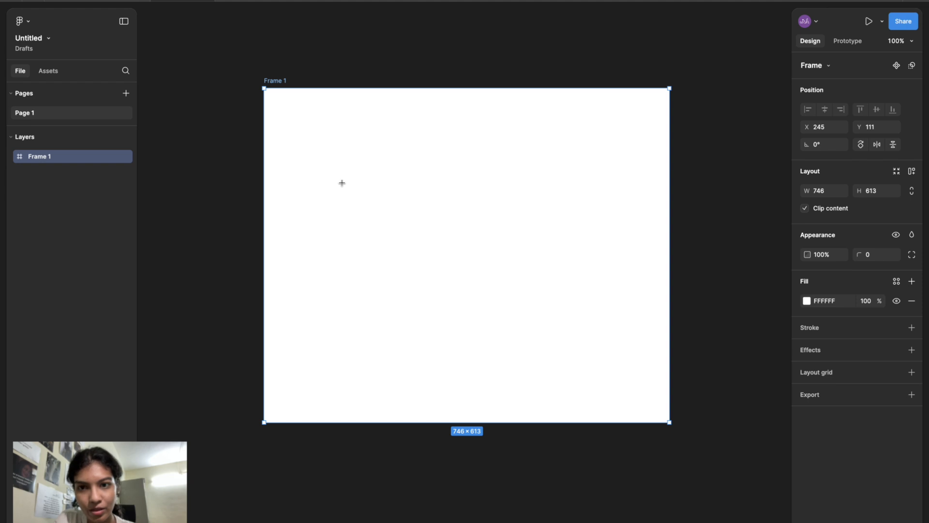
mouse_move(334, 167)
mouse_down()
mouse_move(442, 270)
mouse_move(513, 262)
mouse_up()
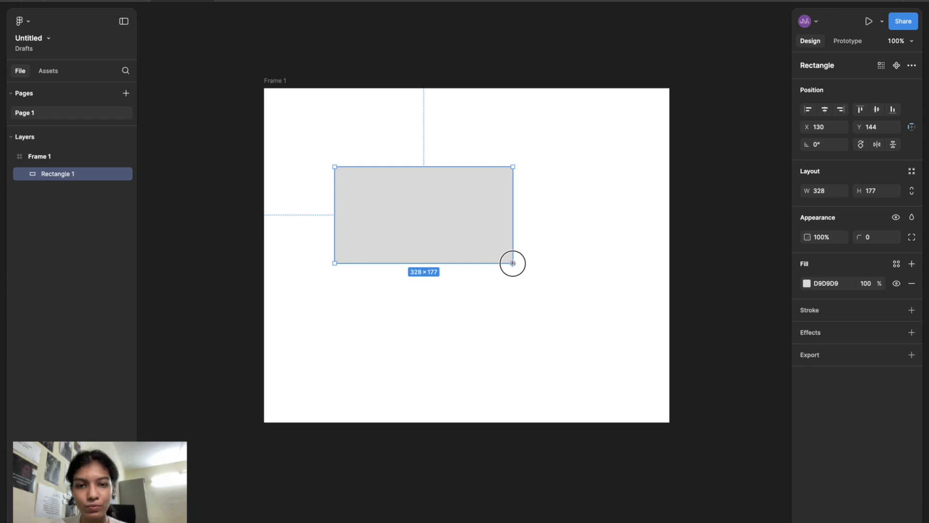
drag(512, 262, 513, 263)
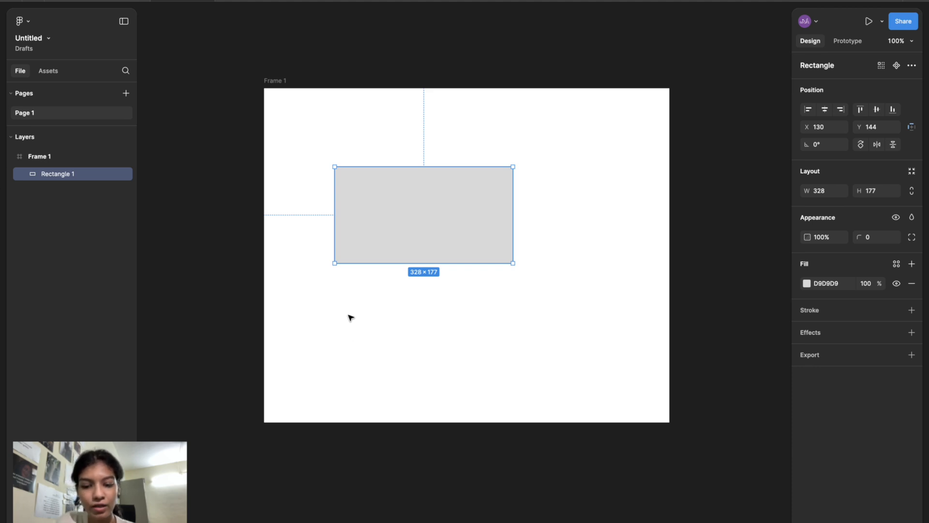
- Show the rulers and draw a square about 161 × 161 below the rectangle
key(o)
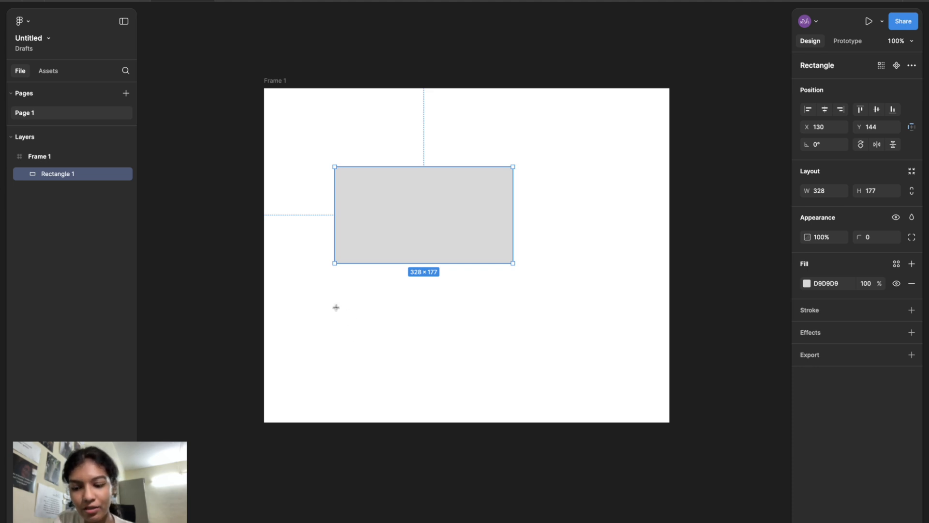
key(shift+r)
mouse_move(335, 307)
mouse_down()
mouse_move(433, 376)
mouse_move(413, 344)
mouse_move(424, 349)
mouse_up()
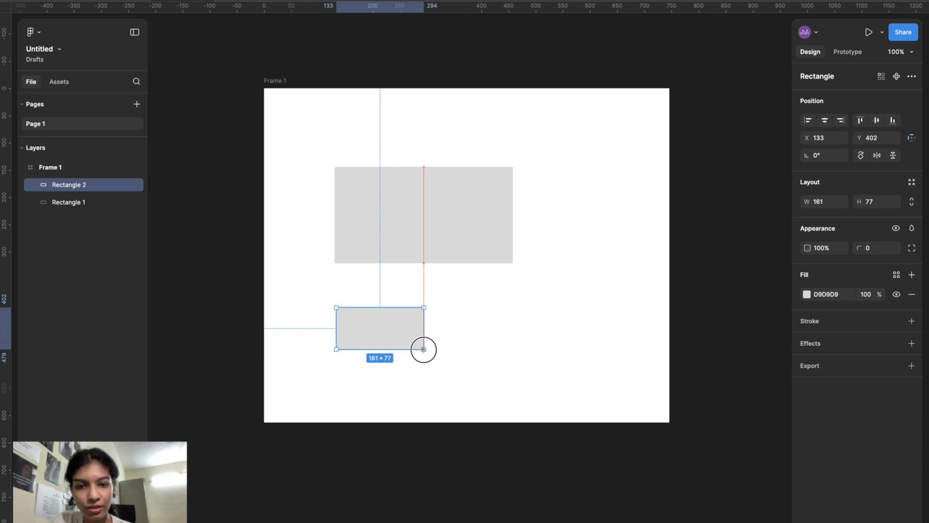
key(shift)
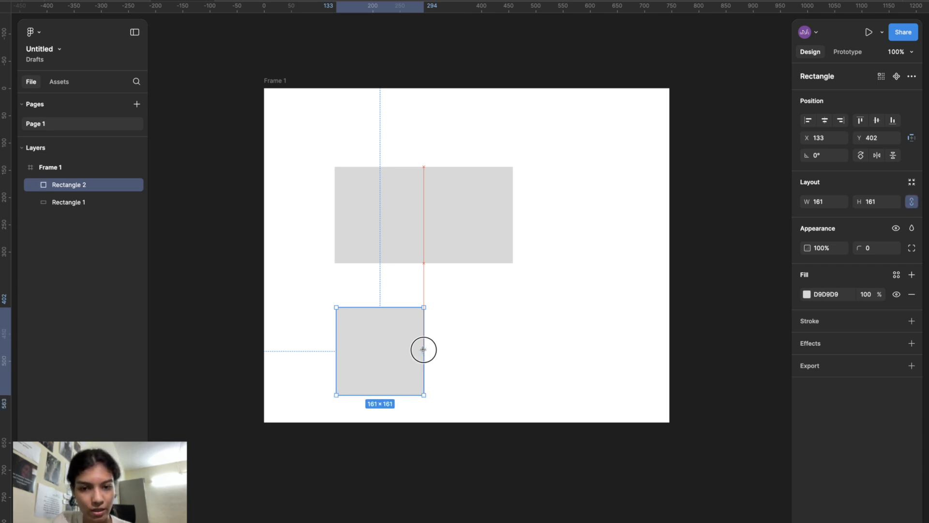
- Set the wide rectangle's corner radius to 10
scroll(411, 322, up, 5)
scroll(411, 322, down, 1)
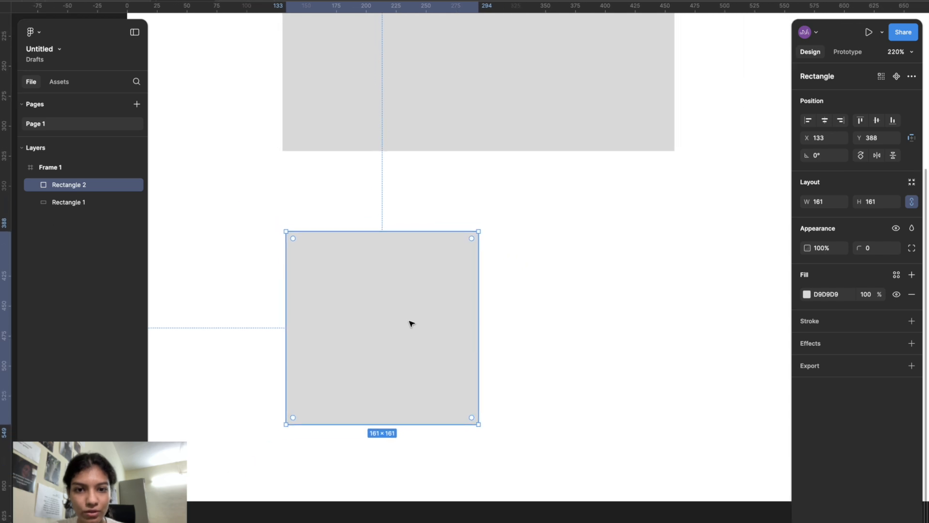
scroll(543, 214, up, 3)
scroll(543, 214, right, 1)
click(534, 207)
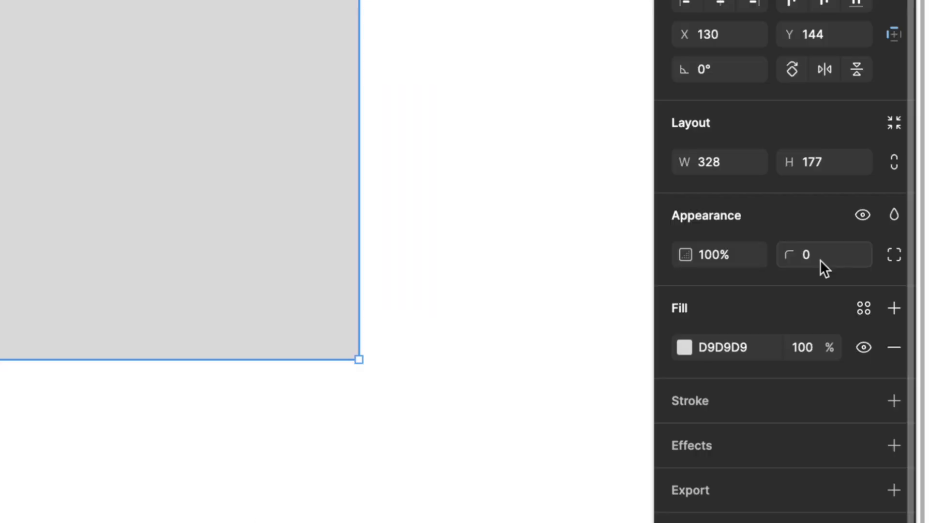
click(874, 250)
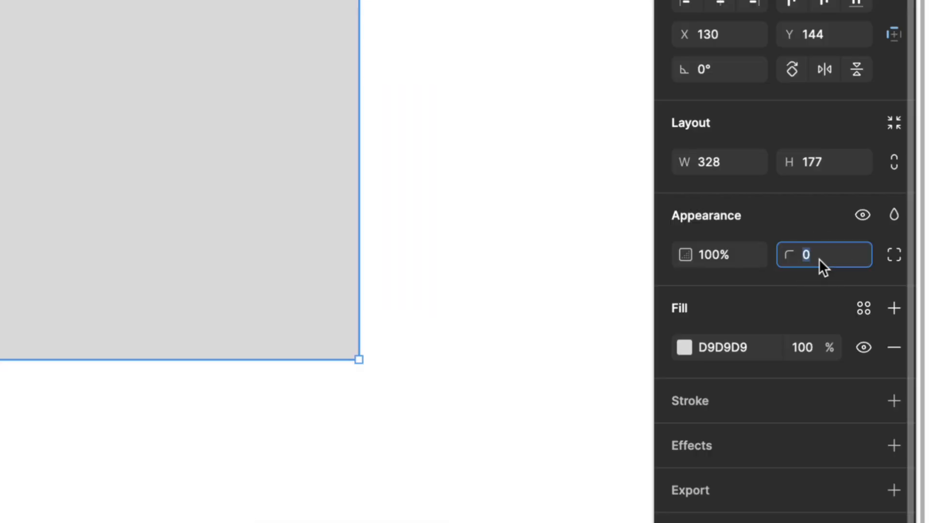
text(8)
text(10)
key(Return)
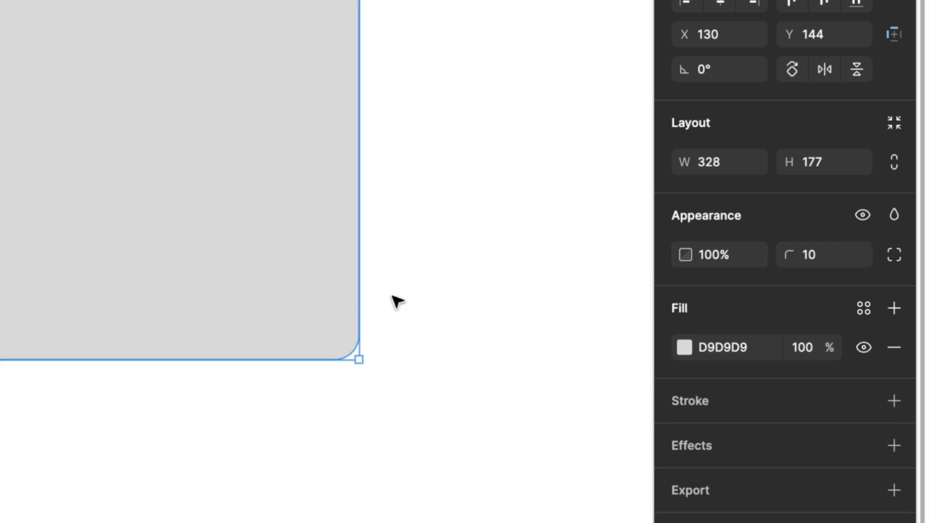
- Set the wide rectangle's corner radius to 50
click(811, 250)
text(50)
key(Return)
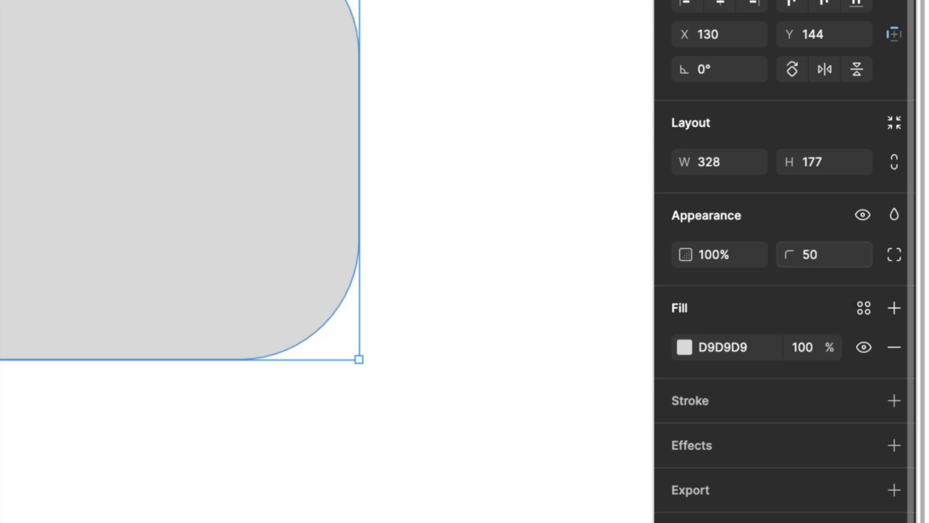
- Reset the corner radius to 0 and drag a corner handle to round the rectangle's corners
click(838, 262)
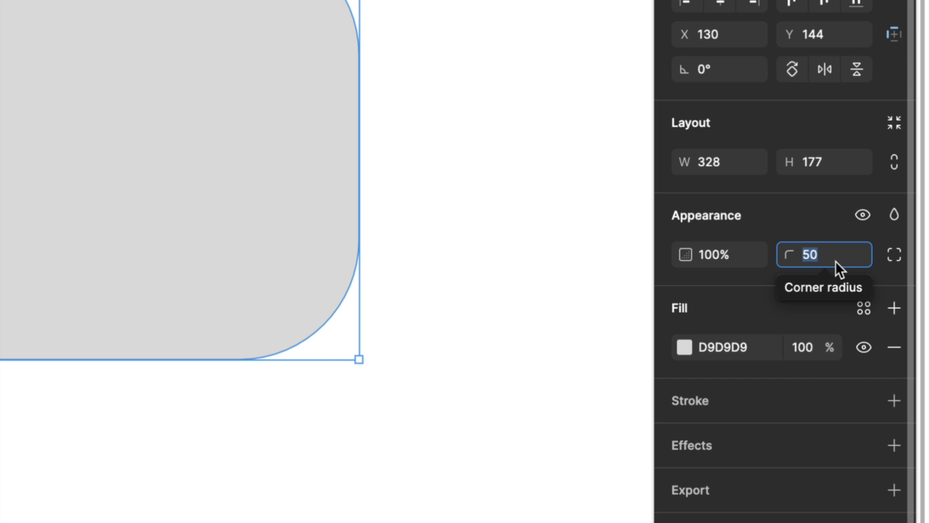
text(0)
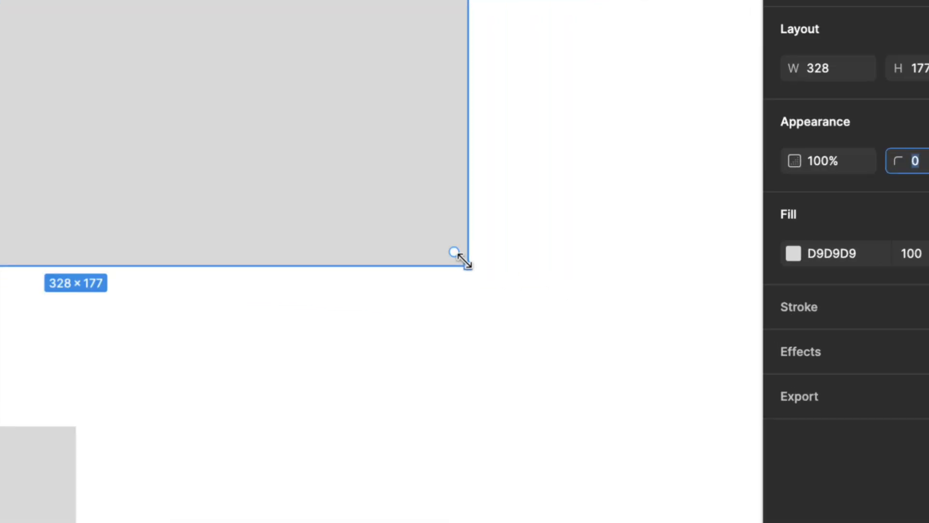
drag(455, 253, 383, 226)
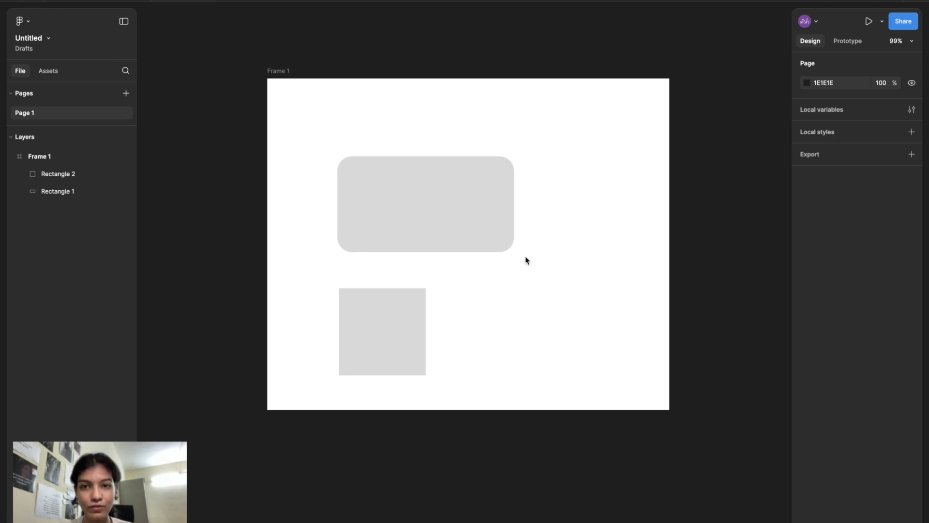
- Zoom in and pan around to inspect the wide rectangle's rounded corners
scroll(528, 261, up, 5)
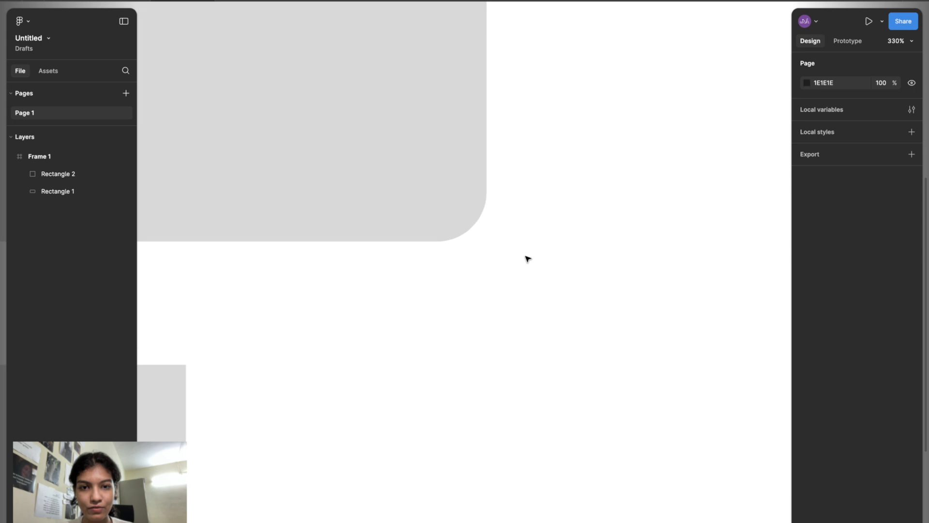
scroll(527, 259, right, 5)
scroll(527, 258, down, 1)
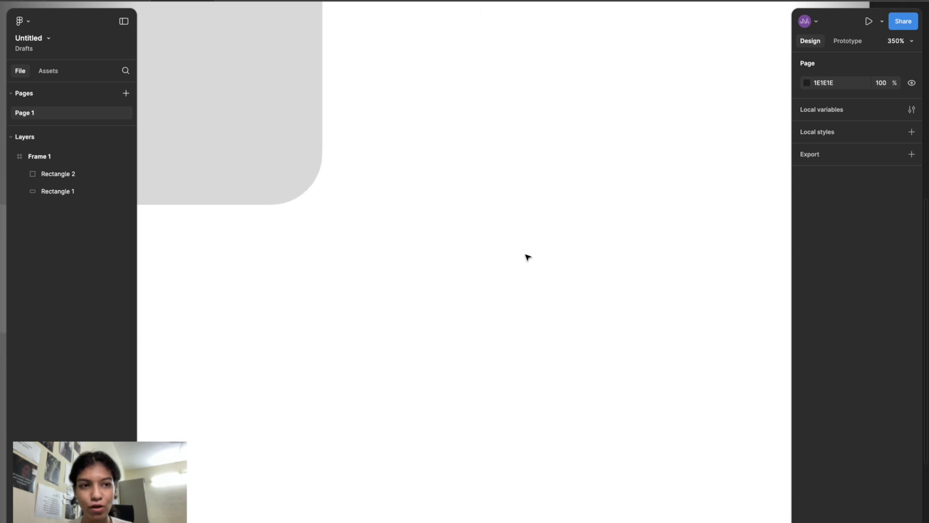
scroll(527, 257, down, 3)
scroll(527, 257, left, 5)
scroll(527, 258, down, 1)
scroll(527, 258, up, 3)
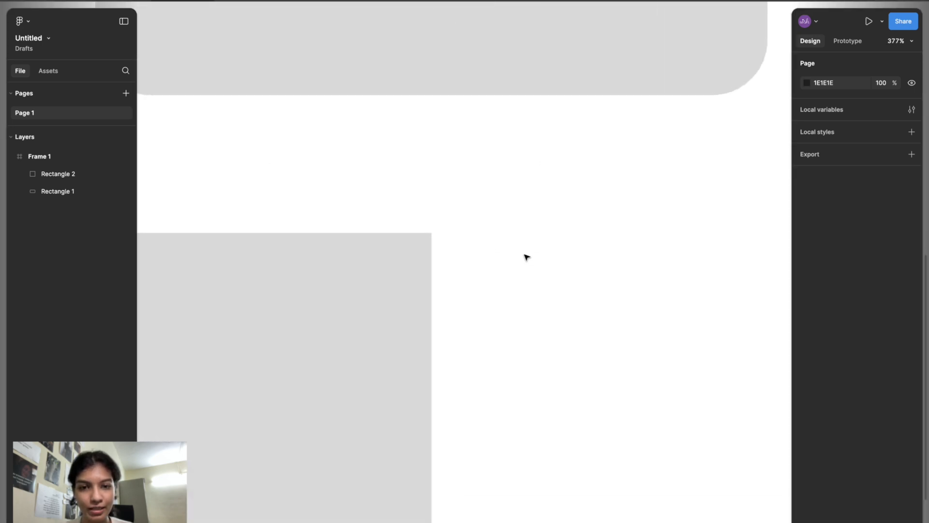
scroll(526, 256, down, 2)
scroll(526, 257, down, 10)
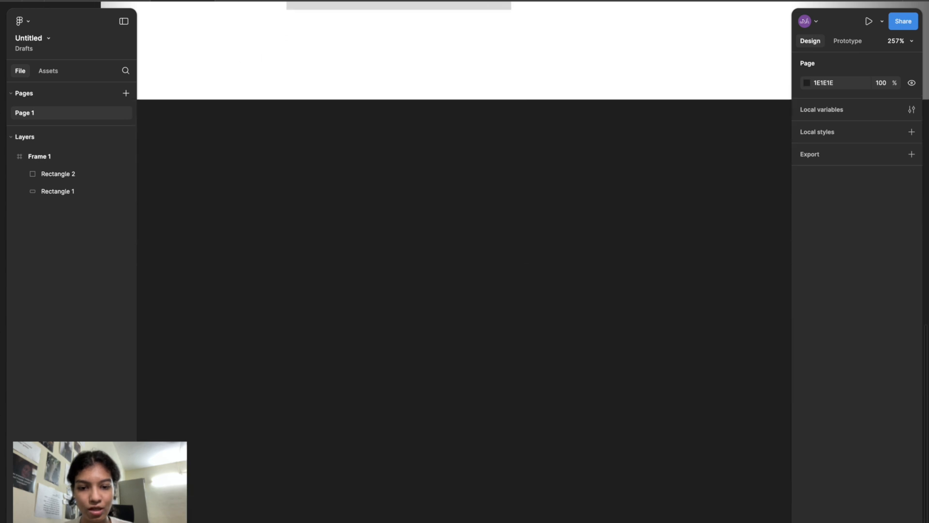
- Draw a small rectangle below the frame and widen it to about 30 × 16
key(r)
drag(353, 228, 377, 248)
scroll(414, 267, up, 5)
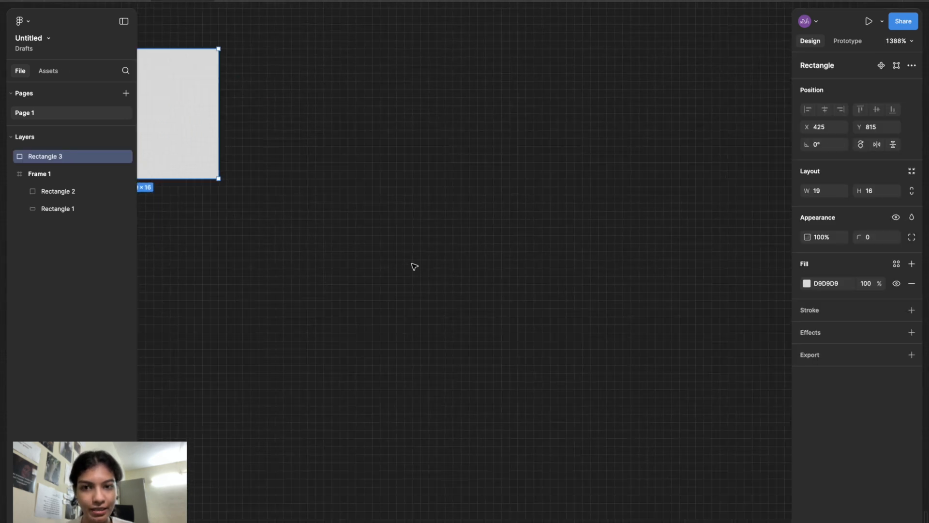
scroll(414, 267, up, 3)
scroll(412, 265, left, 5)
scroll(413, 266, up, 2)
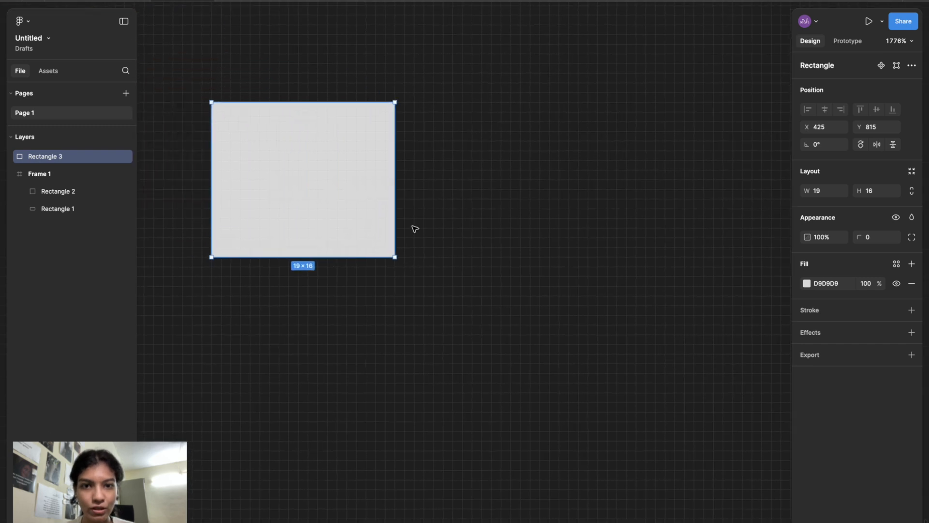
scroll(484, 149, up, 5)
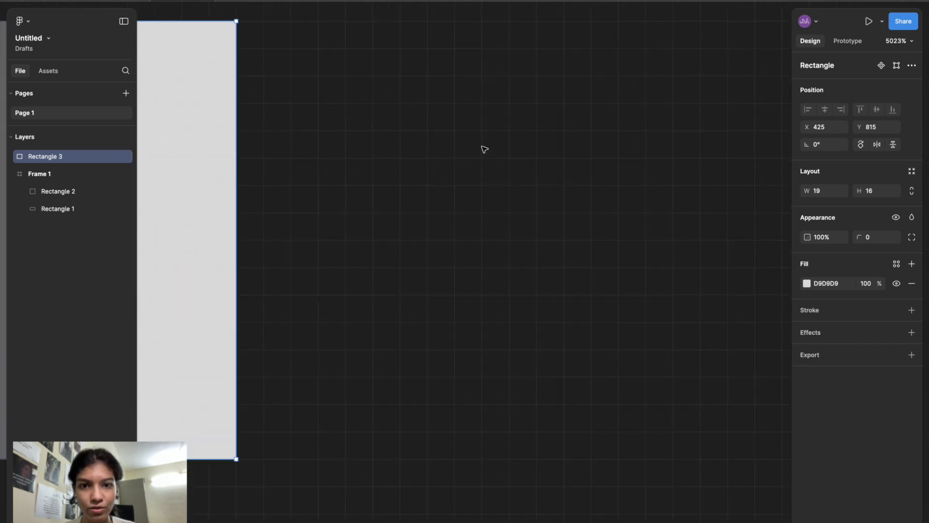
scroll(484, 149, down, 2)
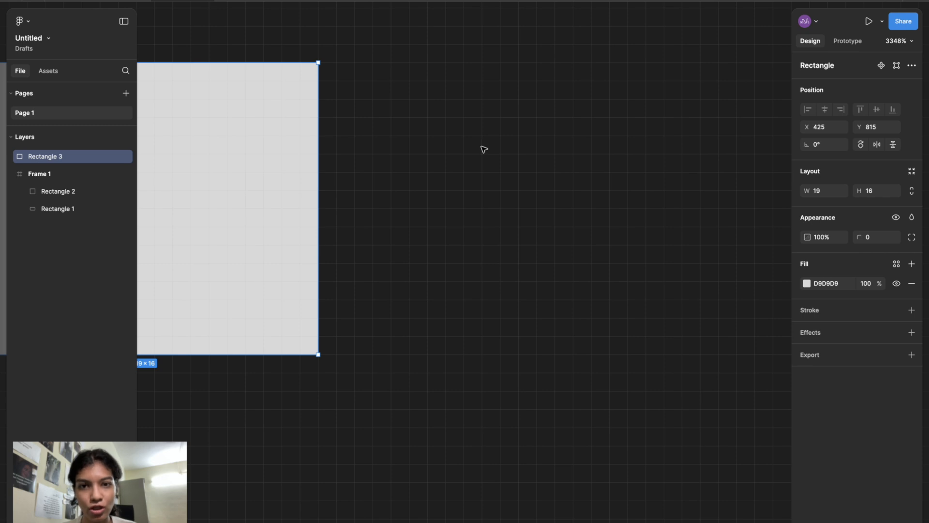
scroll(484, 149, down, 1)
scroll(484, 149, left, 3)
scroll(484, 149, up, 1)
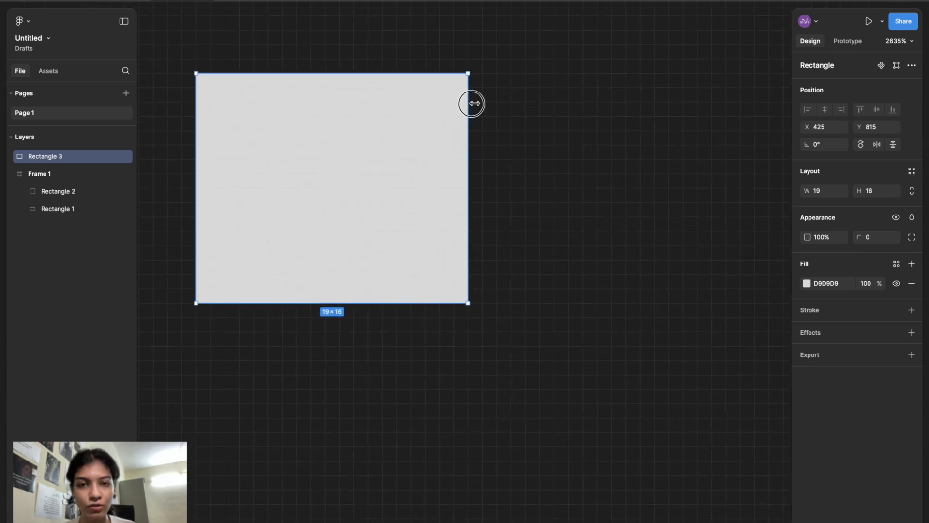
drag(471, 103, 626, 135)
scroll(626, 136, down, 2)
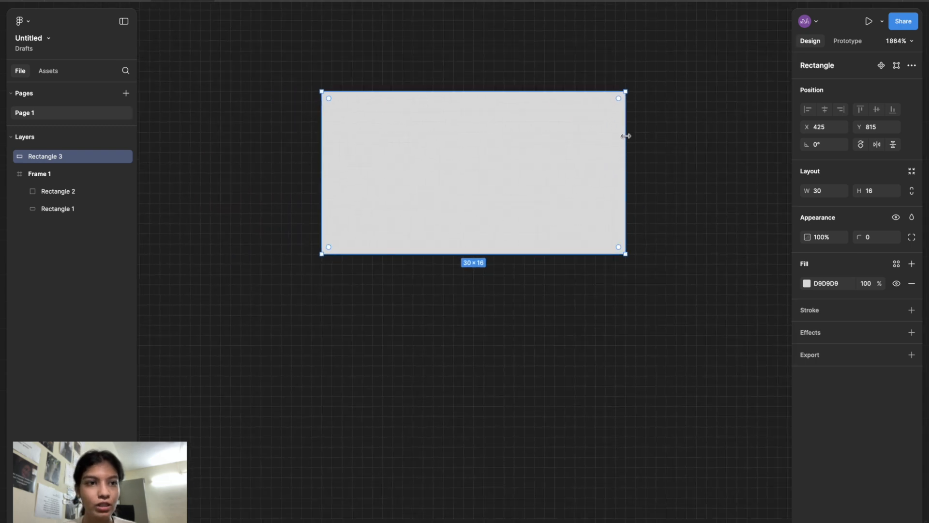
scroll(626, 135, right, 1)
scroll(627, 136, up, 2)
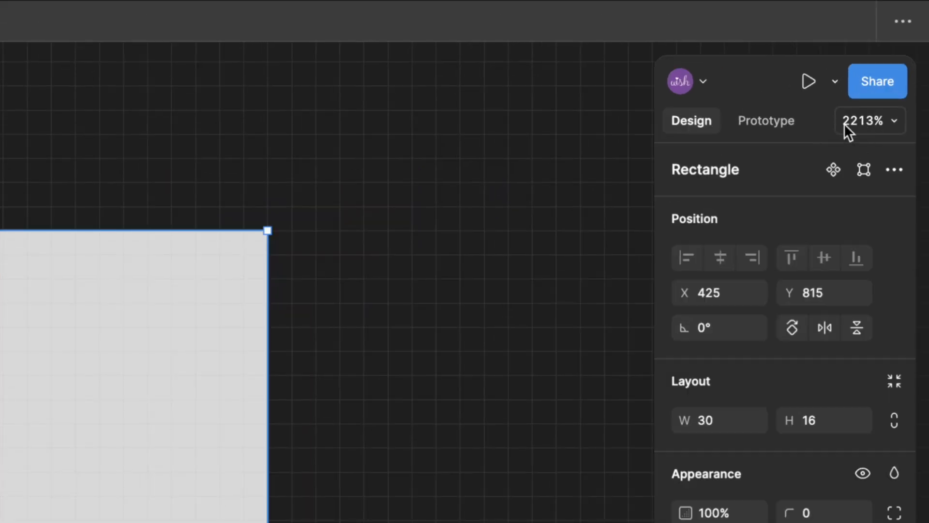
click(861, 125)
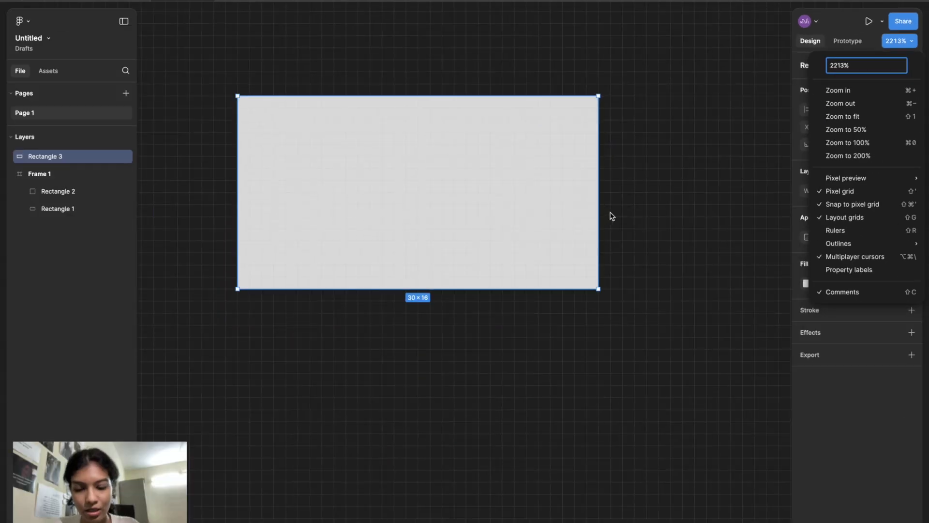
click(912, 42)
click(901, 44)
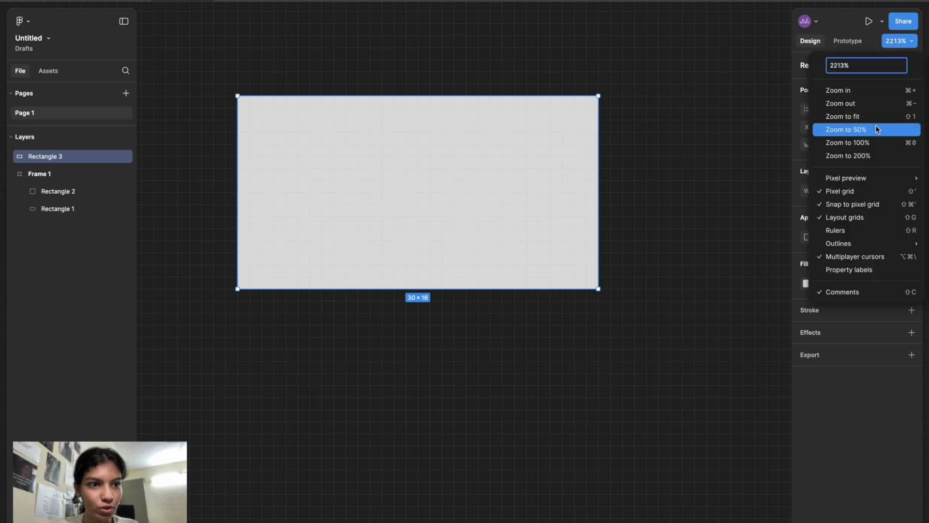
click(709, 134)
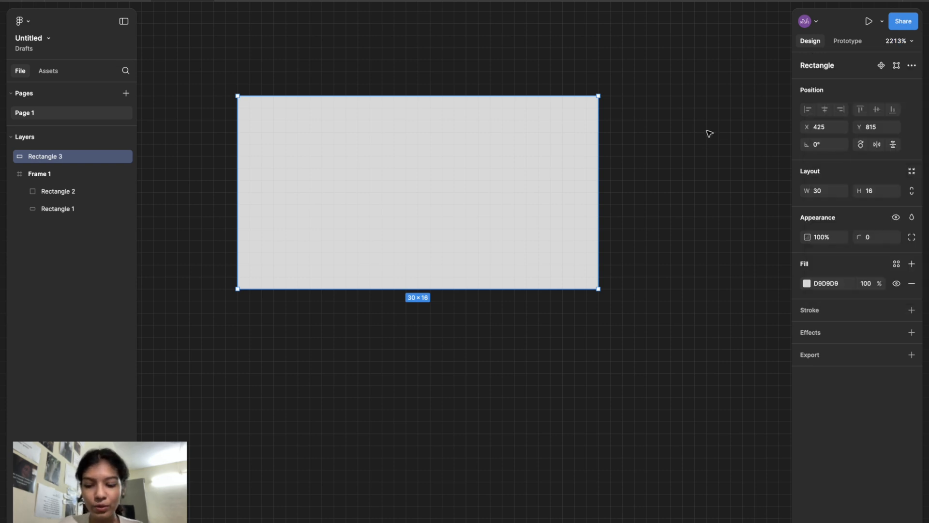
key(shift+0)
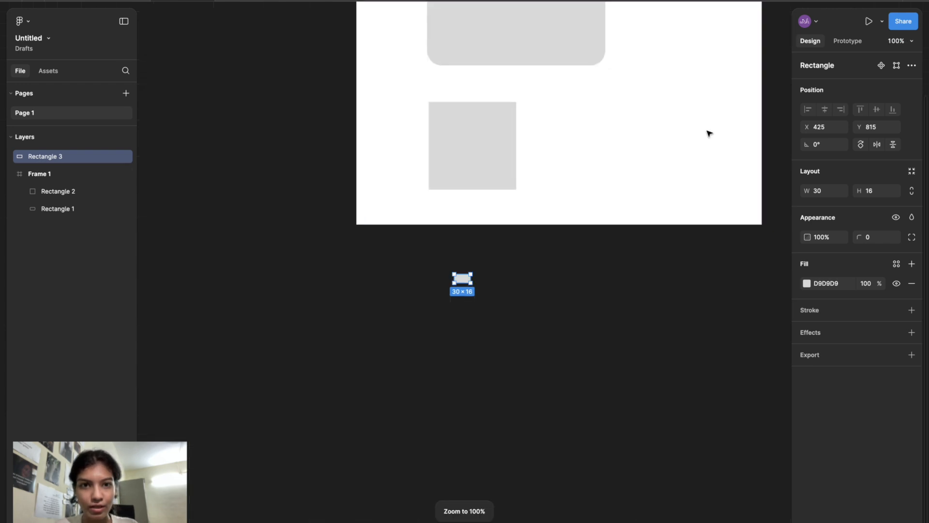
scroll(710, 134, up, 5)
scroll(558, 174, down, 2)
scroll(558, 174, right, 2)
scroll(559, 174, up, 2)
scroll(558, 174, down, 2)
scroll(559, 174, left, 3)
scroll(559, 174, up, 2)
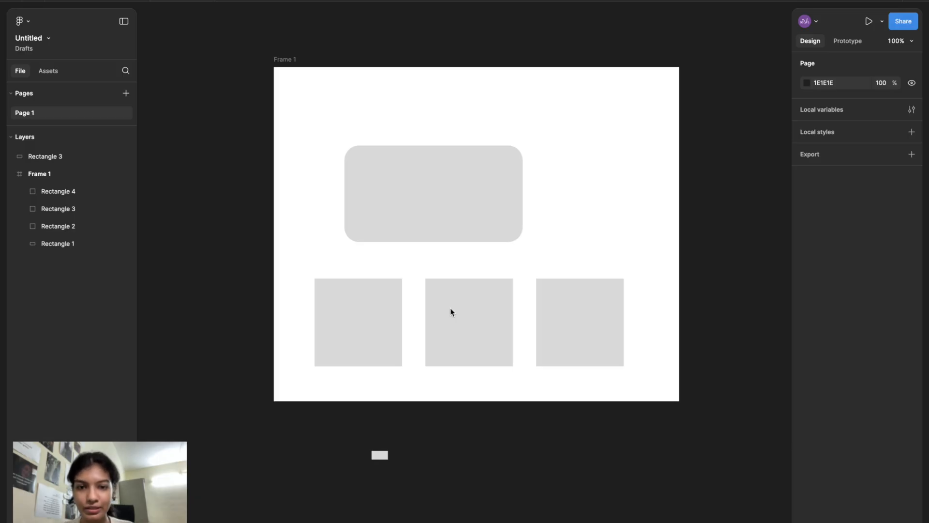
- Set the first square's fill colour to 911212
scroll(475, 264, up, 5)
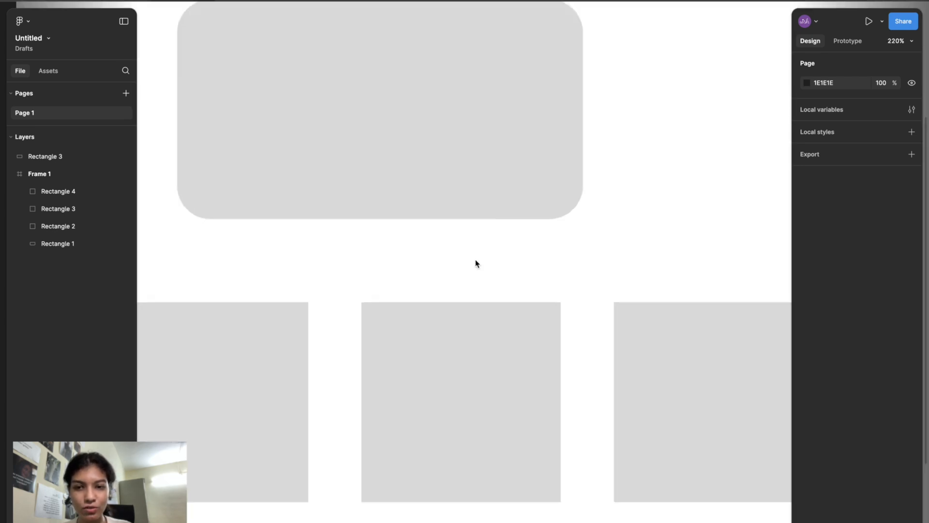
scroll(475, 264, down, 2)
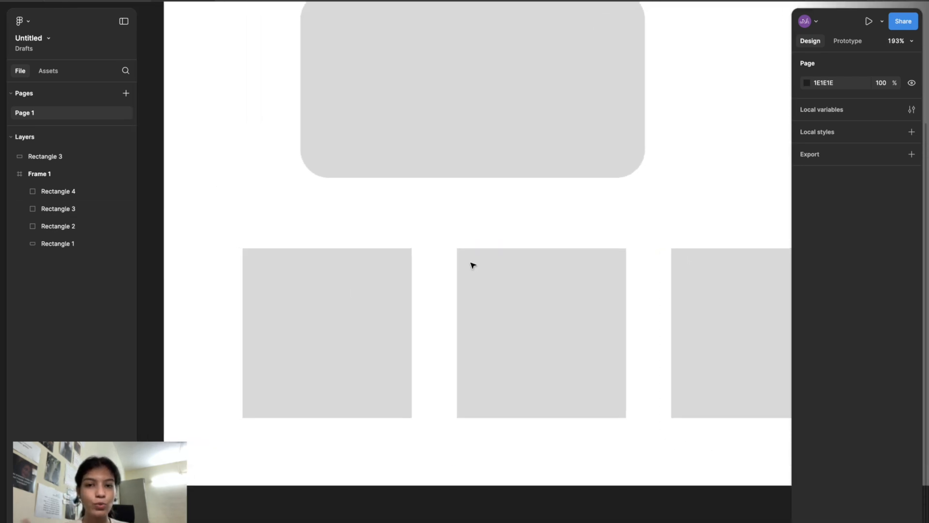
scroll(473, 265, down, 2)
click(375, 309)
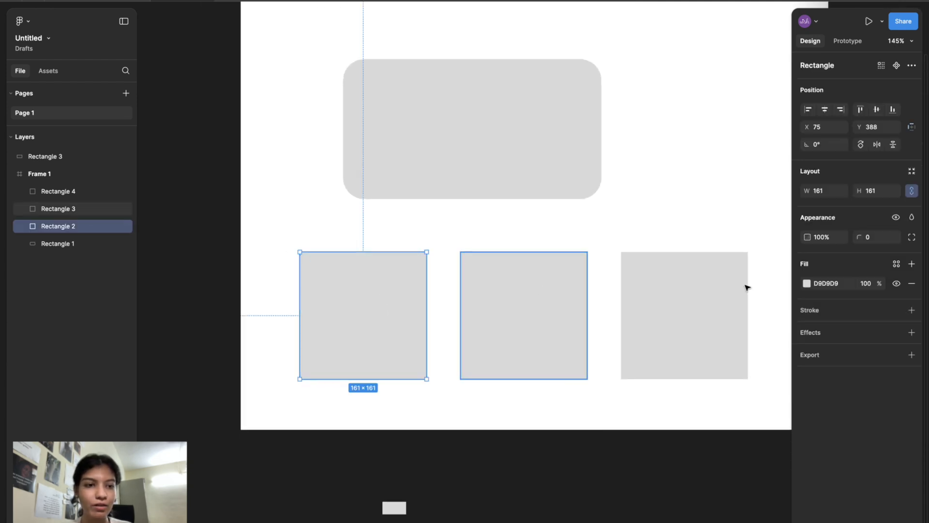
click(828, 285)
text(8474857)
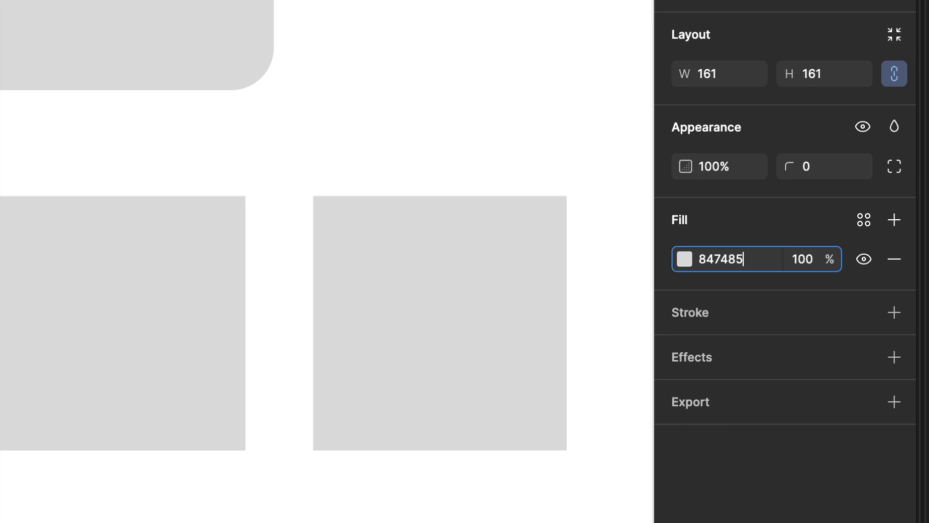
key(BackSpace)
key(BackSpace)
key(BackSpace)
key(BackSpace)
key(BackSpace)
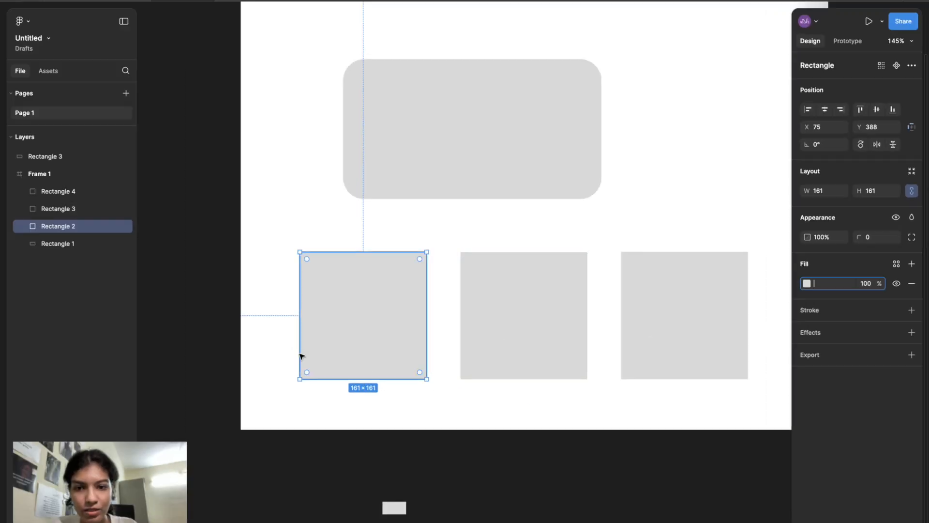
click(346, 360)
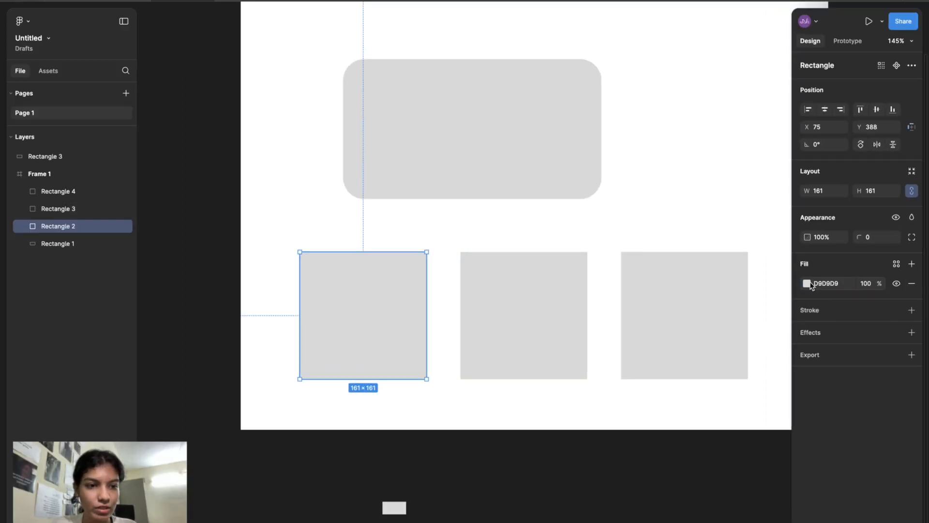
click(806, 283)
click(774, 345)
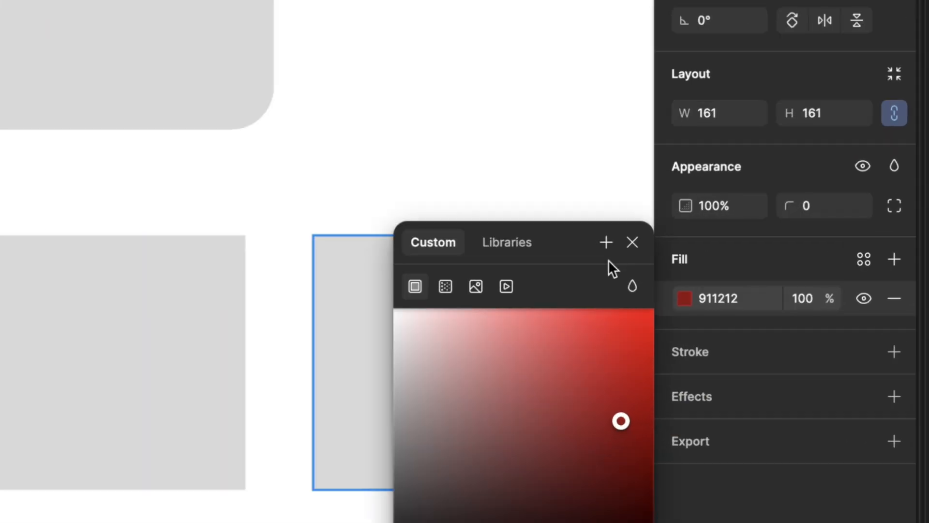
- Save the square's fill as a new color style named red 1
click(607, 246)
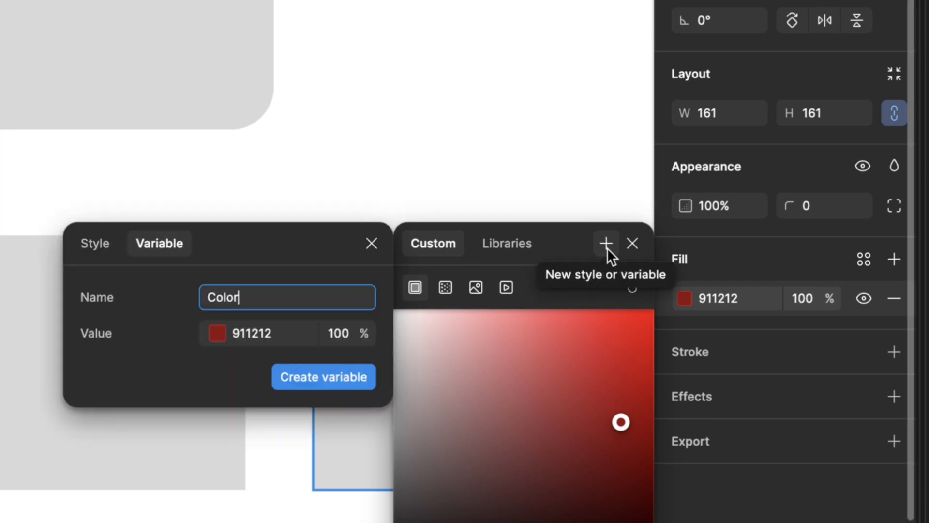
click(95, 243)
text(red)
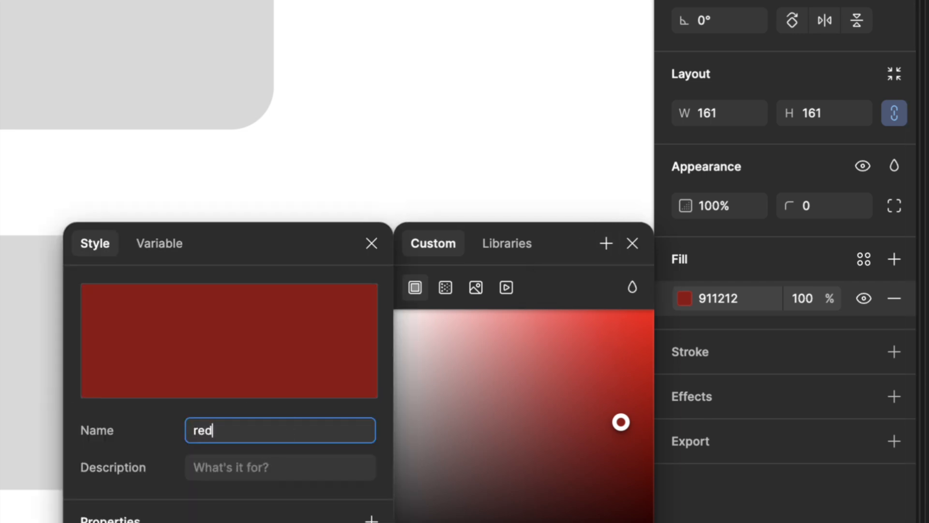
drag(313, 231, 326, 86)
click(285, 279)
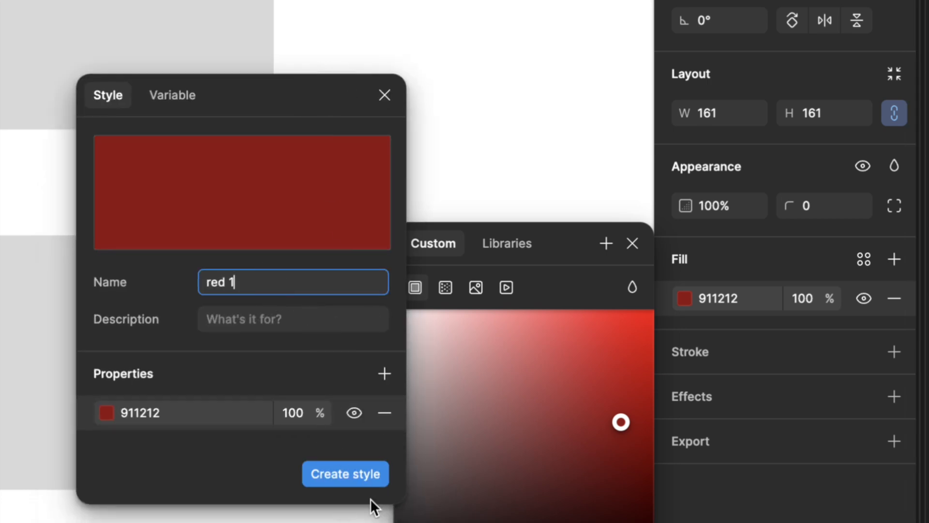
click(359, 475)
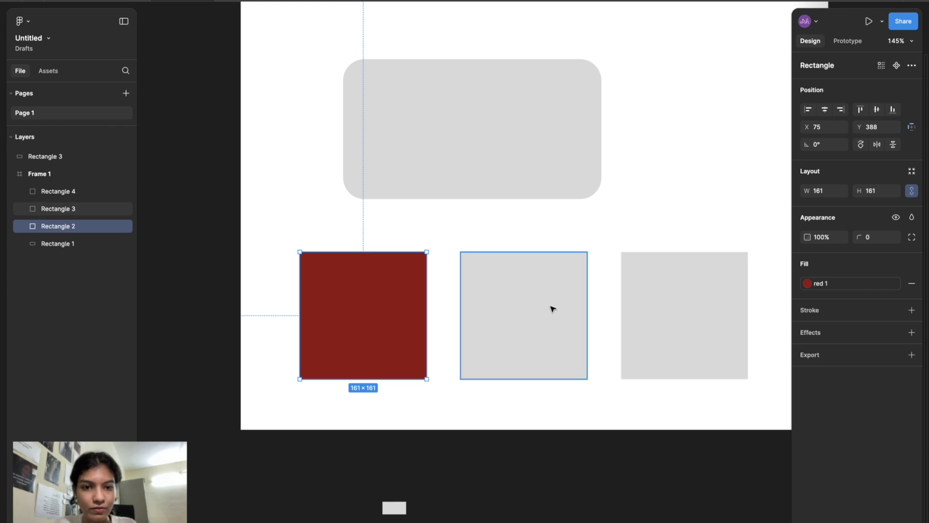
- Apply the red 1 color style to the second square's fill
click(176, 348)
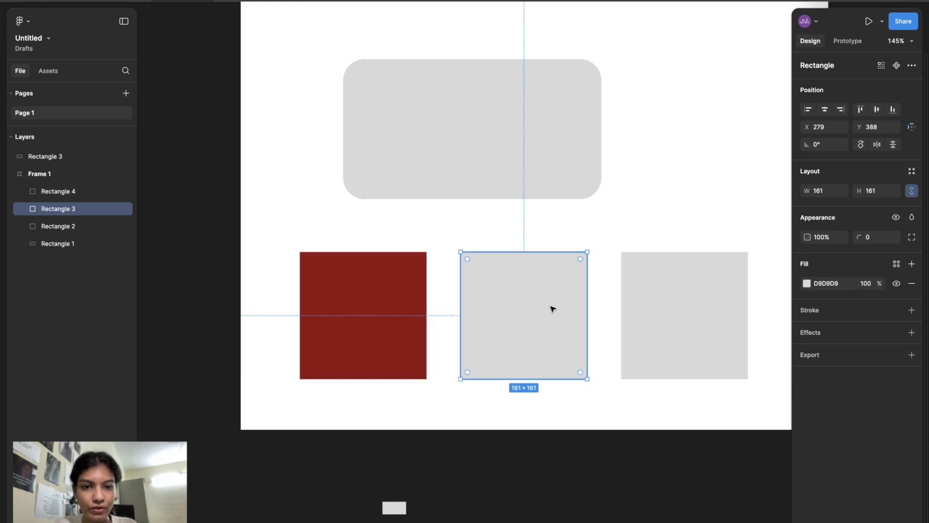
scroll(553, 308, up, 3)
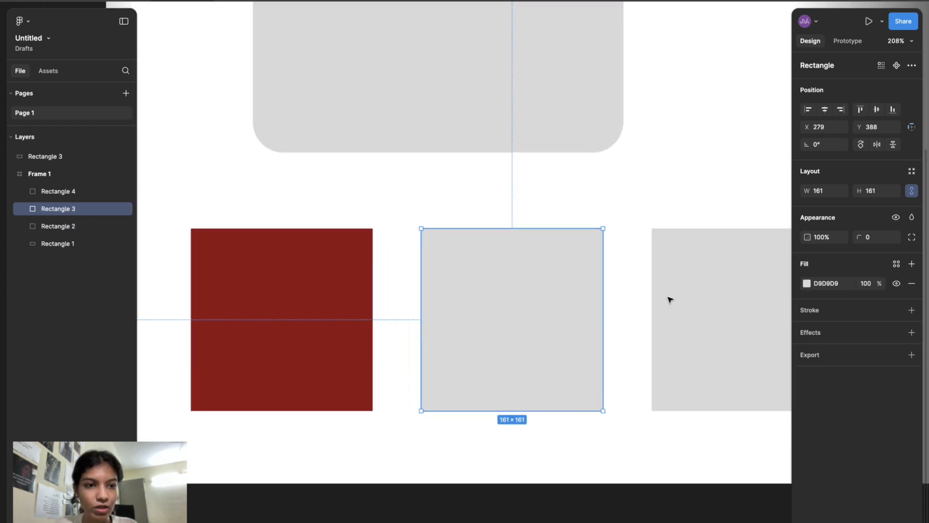
click(823, 283)
click(807, 284)
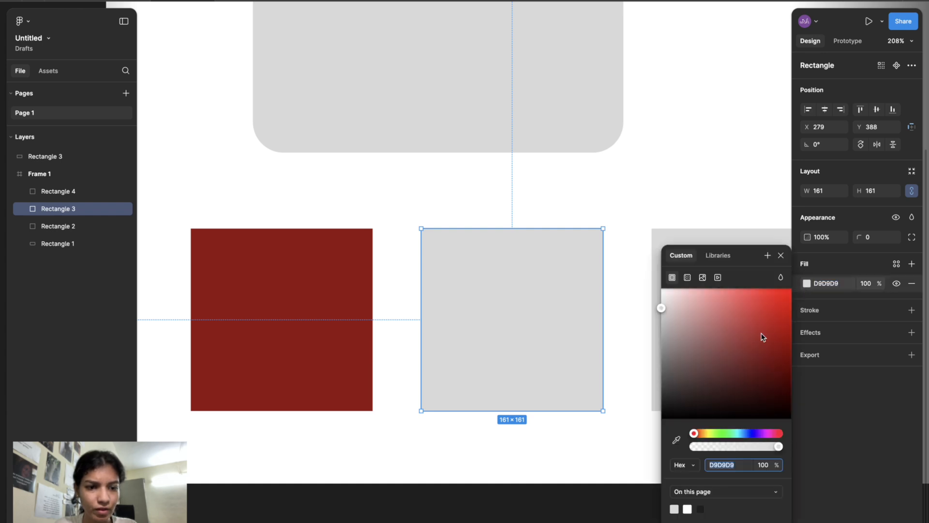
click(719, 257)
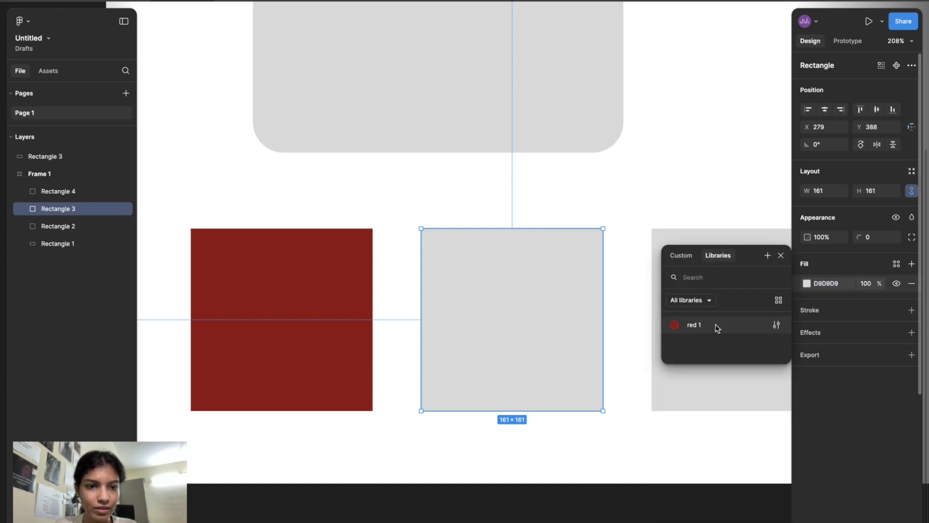
click(696, 325)
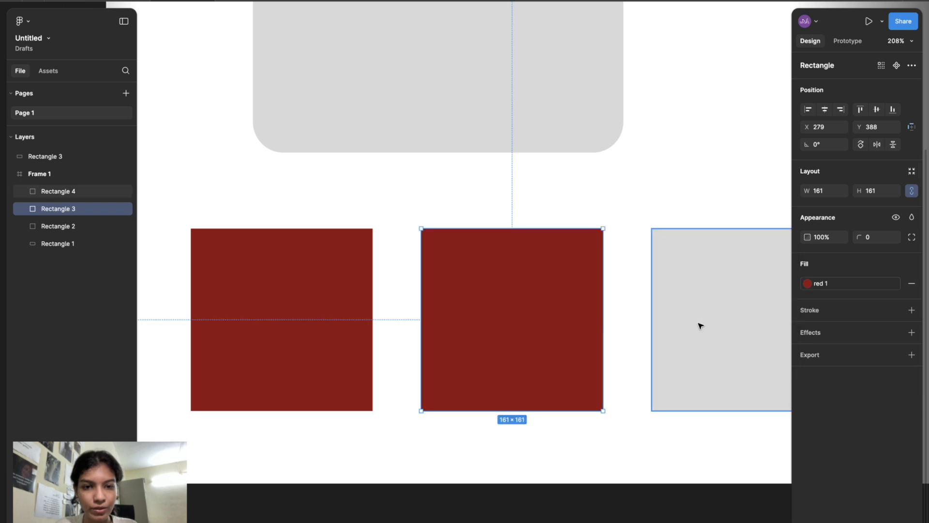
- Add an iPhone 8 frame (375 × 667) to the canvas beside the existing layout
scroll(703, 325, right, 5)
scroll(560, 330, down, 2)
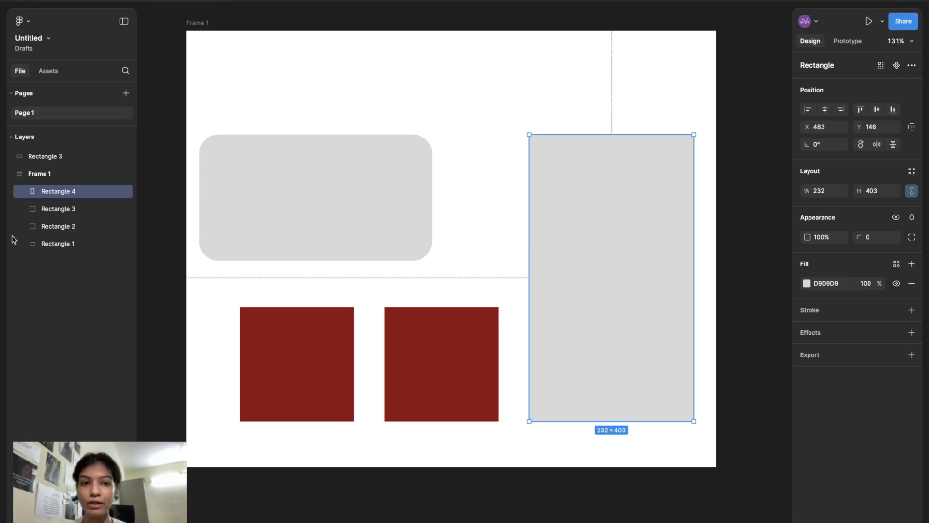
click(614, 115)
scroll(614, 114, down, 3)
scroll(614, 114, right, 3)
click(544, 132)
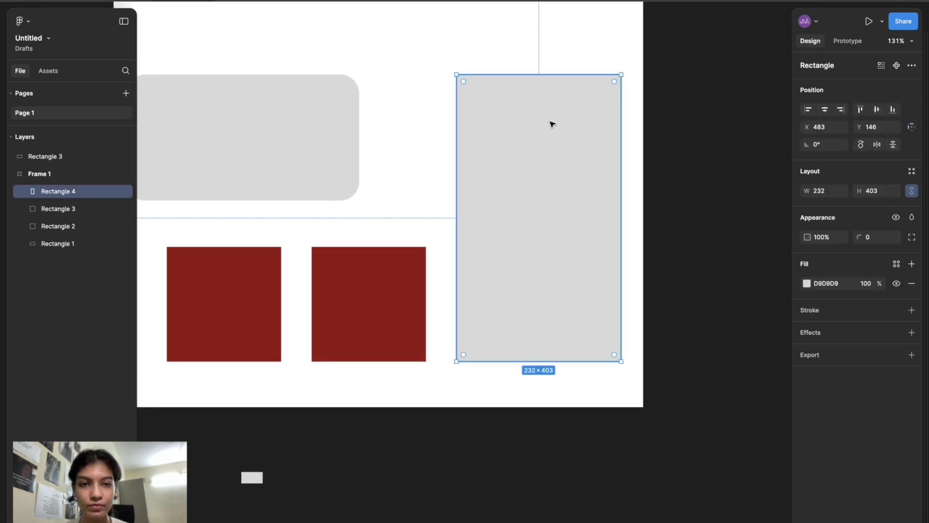
scroll(610, 95, down, 5)
scroll(610, 96, left, 1)
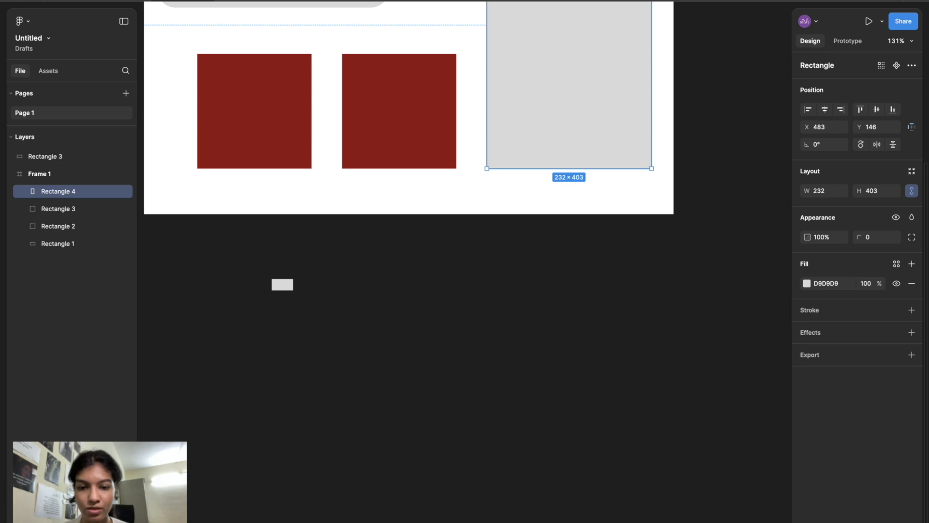
click(422, 522)
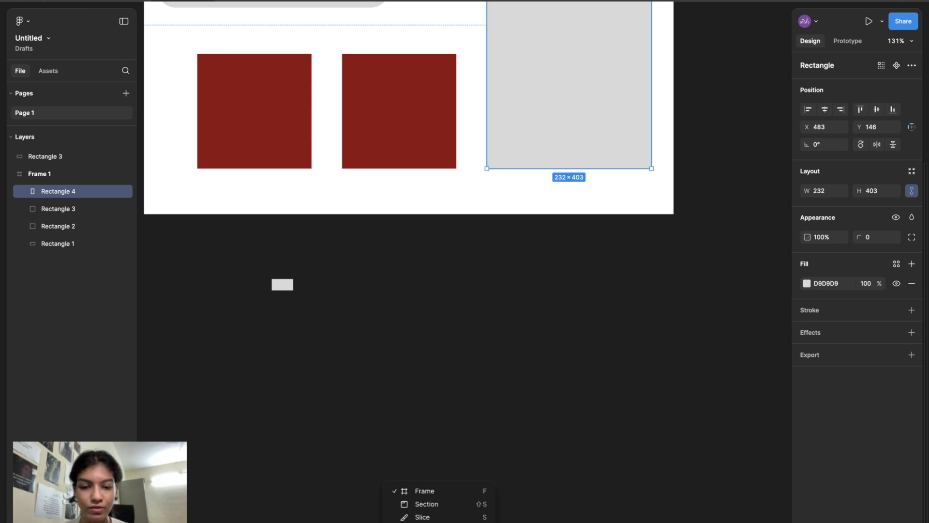
click(419, 495)
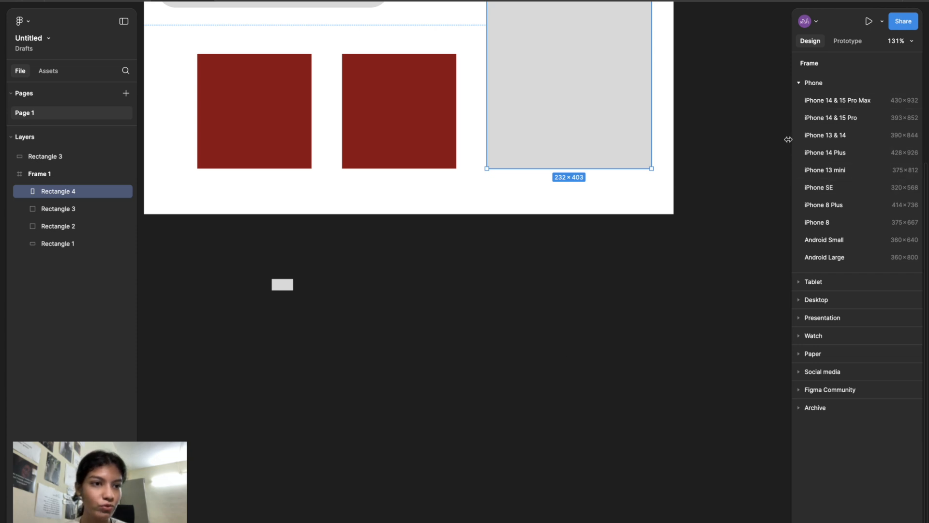
click(828, 223)
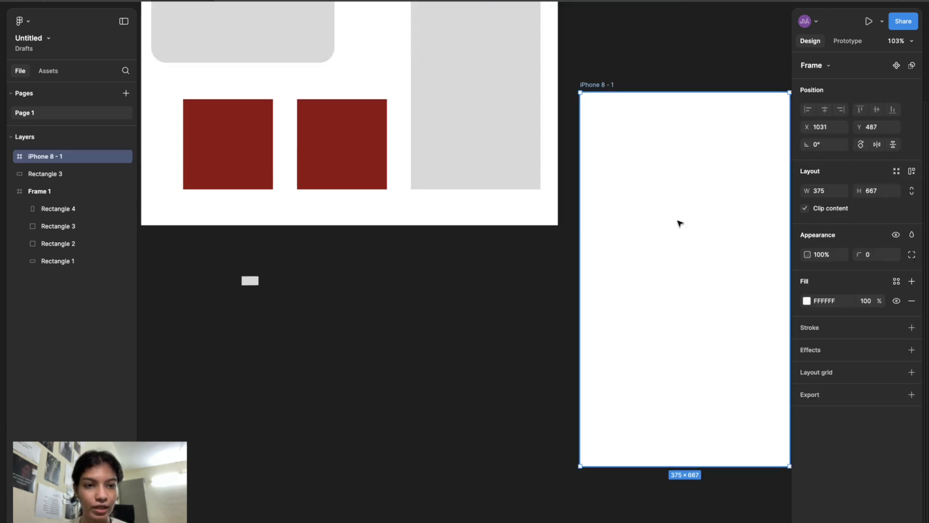
- Shift the iPhone frame slightly right and draw a rectangle about 324 × 214 near its top
scroll(680, 223, right, 5)
drag(602, 213, 632, 216)
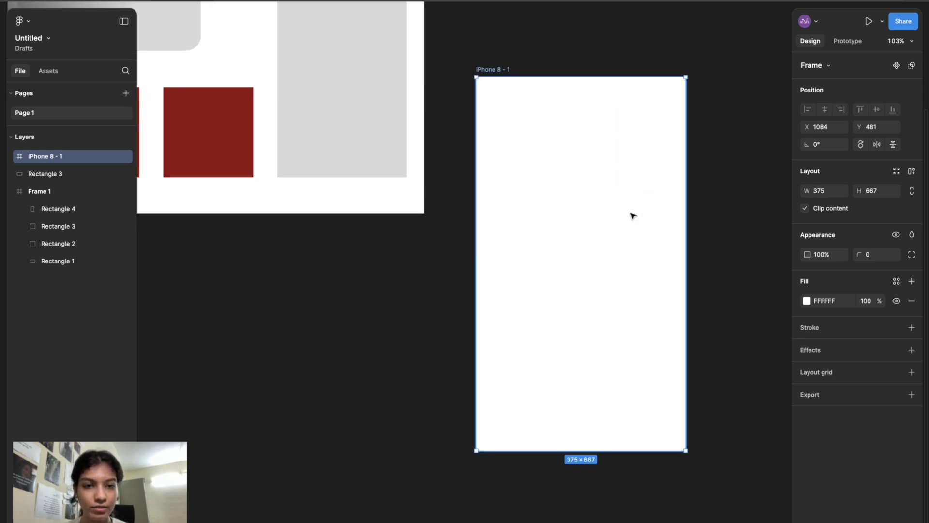
scroll(631, 211, down, 3)
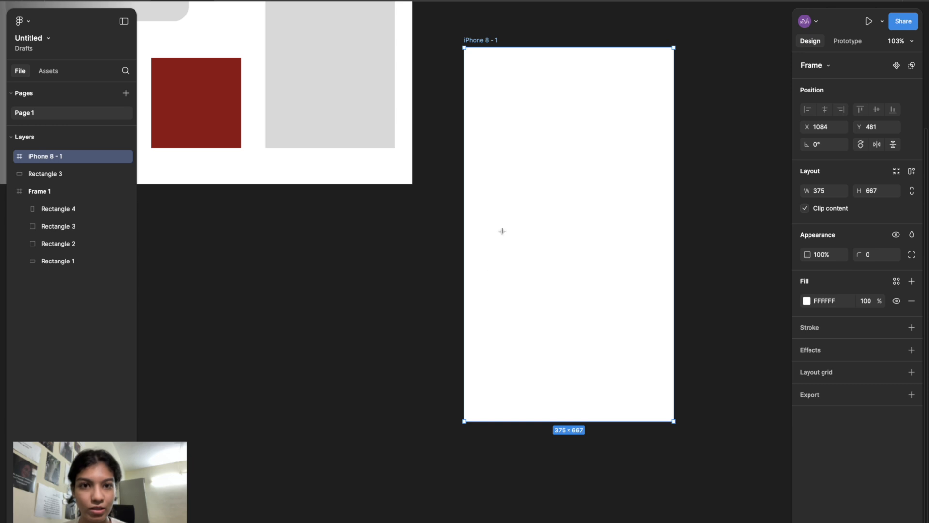
drag(479, 72, 660, 192)
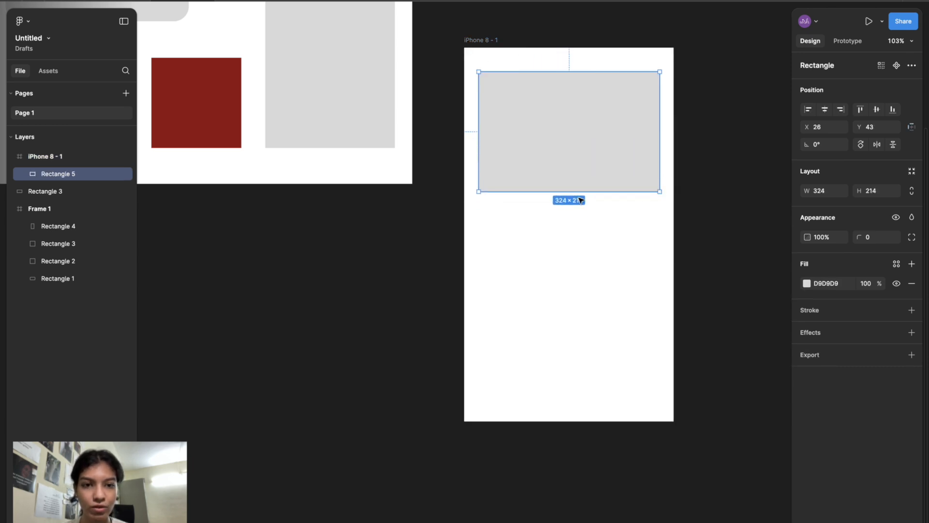
- Draw a small rectangle below the large one and duplicate it three times into a column
click(516, 300)
mouse_move(483, 221)
mouse_down()
mouse_move(530, 252)
mouse_move(512, 278)
mouse_move(513, 322)
mouse_up()
key(ctrl+d)
key(ctrl+d)
key(ctrl+d)
- Move the large rectangle down to Y 65 inside the iPhone frame
click(603, 234)
mouse_move(616, 135)
mouse_down()
mouse_move(623, 154)
mouse_move(615, 150)
mouse_up()
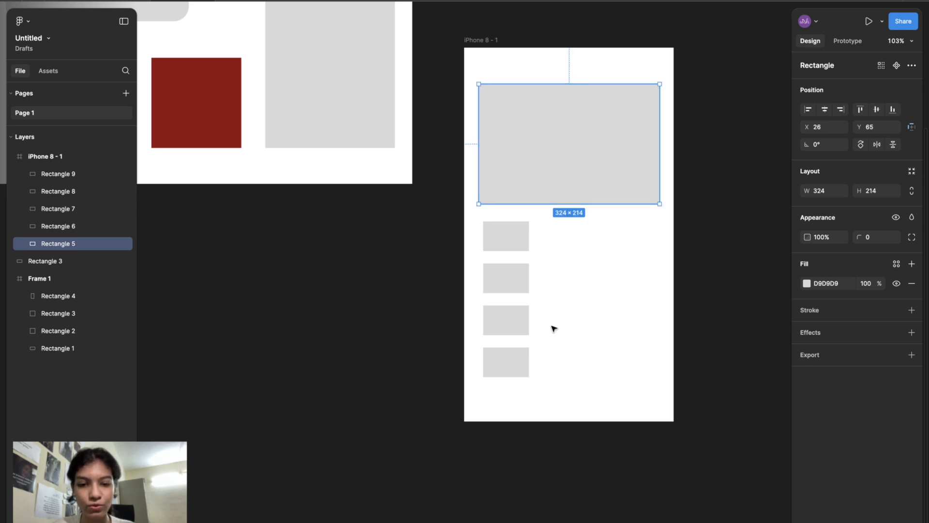
- Draw a short horizontal line about 21 px long near the top of the iPhone frame
scroll(554, 329, up, 3)
scroll(554, 329, up, 3)
scroll(554, 328, left, 2)
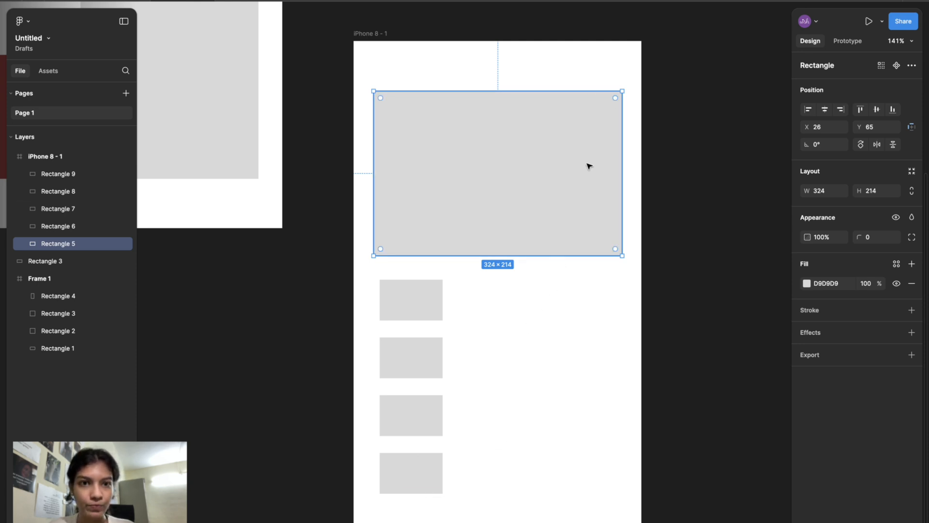
scroll(605, 68, up, 5)
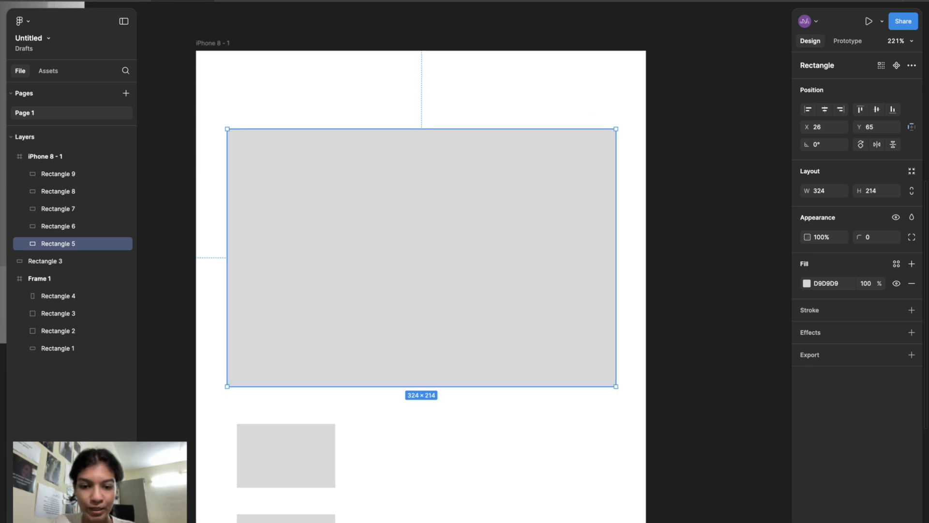
click(426, 522)
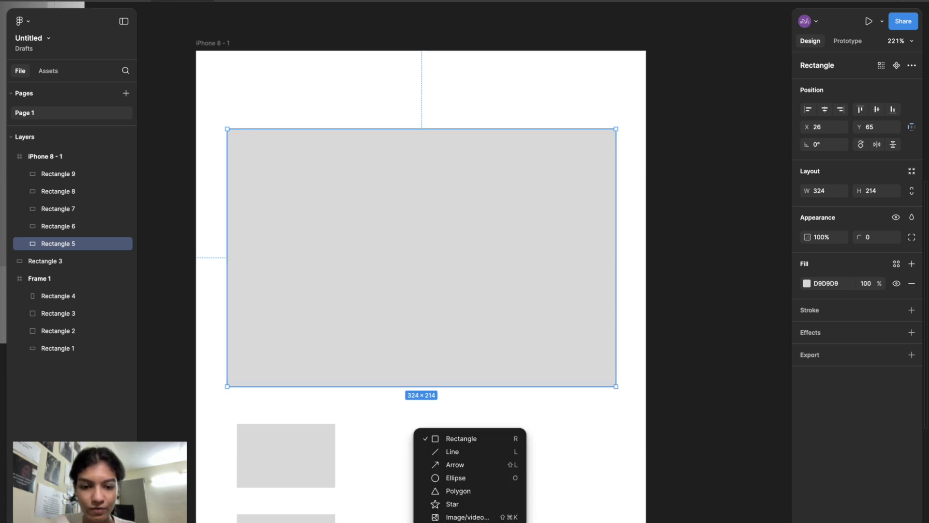
click(457, 451)
drag(575, 64, 596, 70)
click(606, 87)
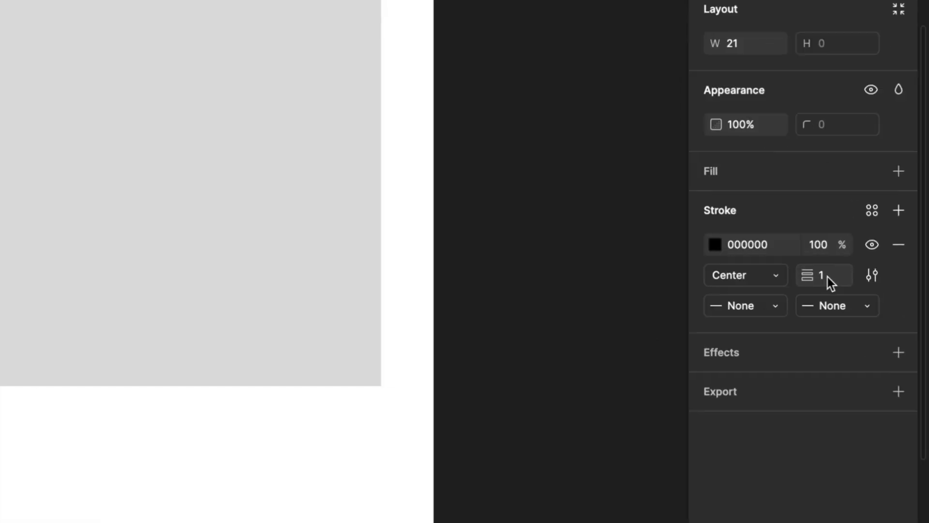
- Set the line's stroke weight to 3
click(871, 324)
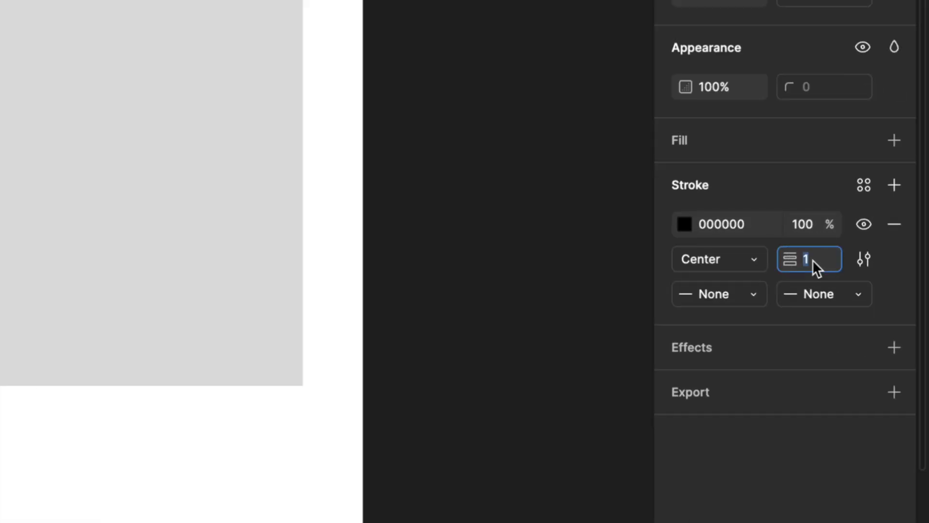
scroll(334, 271, up, 5)
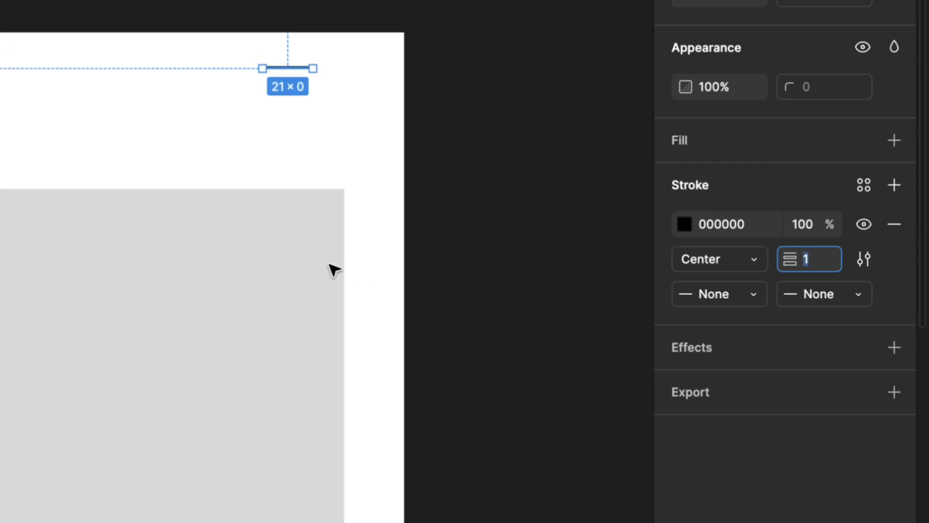
scroll(333, 270, up, 5)
scroll(333, 270, up, 5)
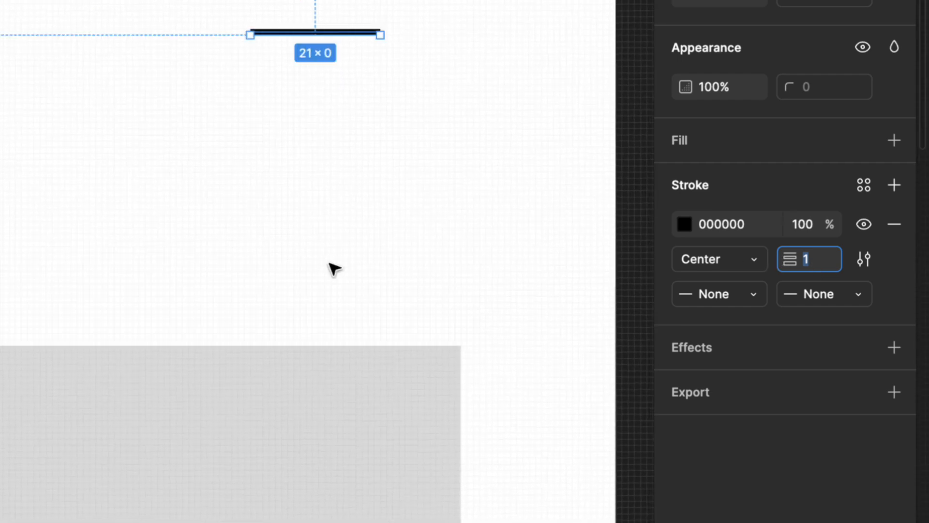
text(3)
key(Escape)
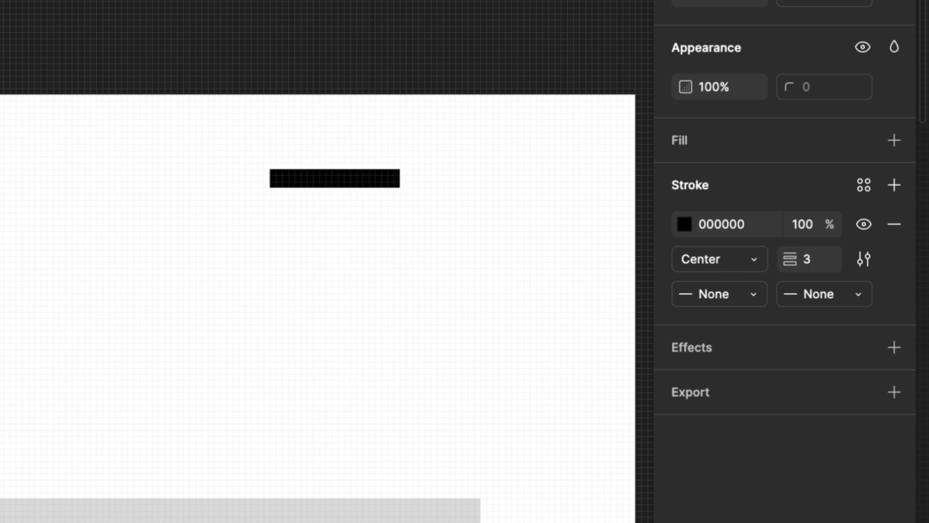
scroll(416, 203, up, 3)
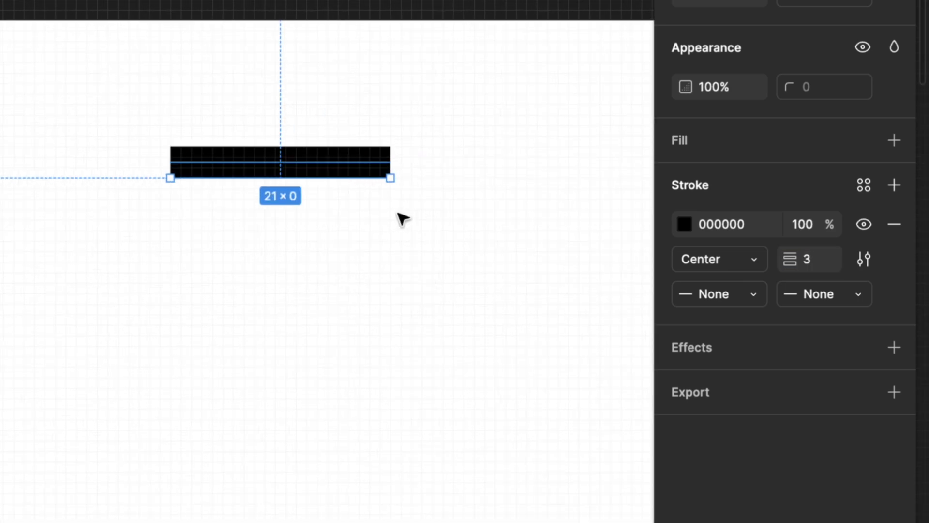
scroll(396, 222, up, 4)
scroll(362, 152, left, 3)
scroll(362, 153, up, 2)
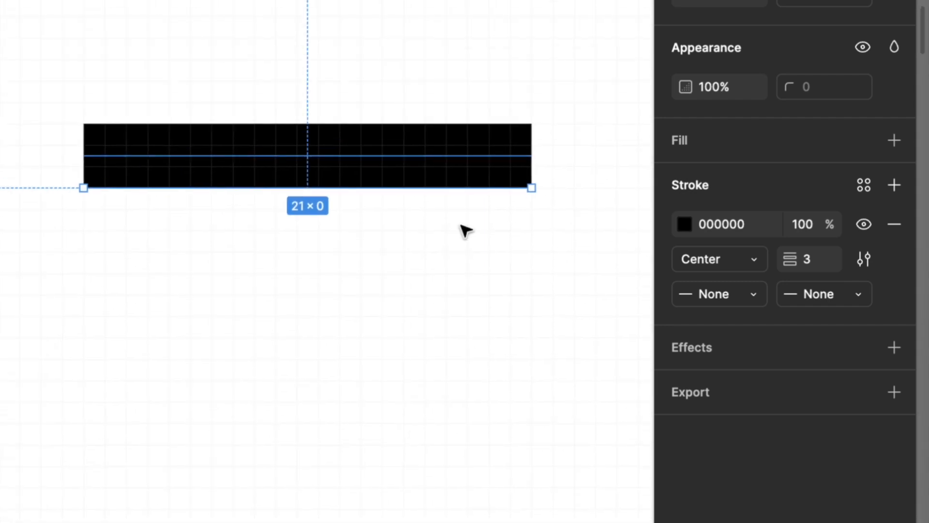
- Set both end caps of the line to Round
scroll(462, 226, up, 2)
scroll(462, 226, down, 1)
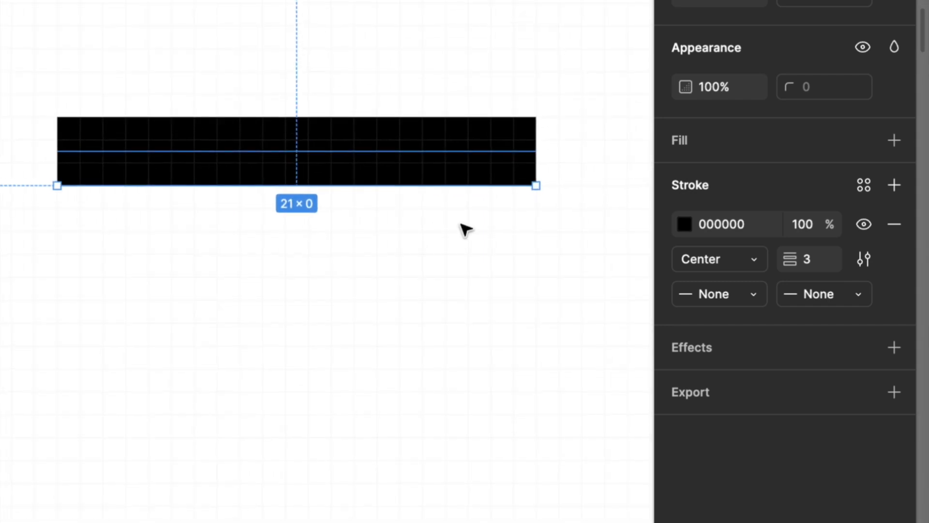
click(760, 296)
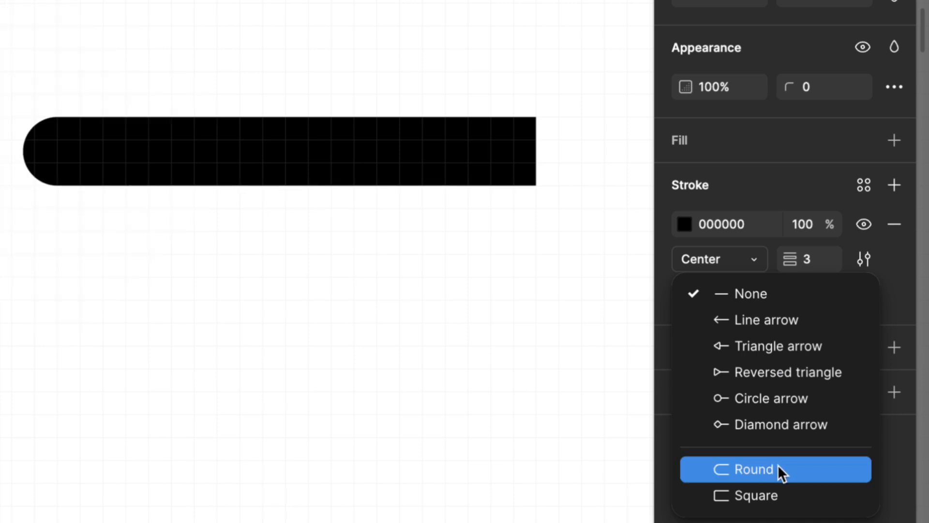
click(778, 466)
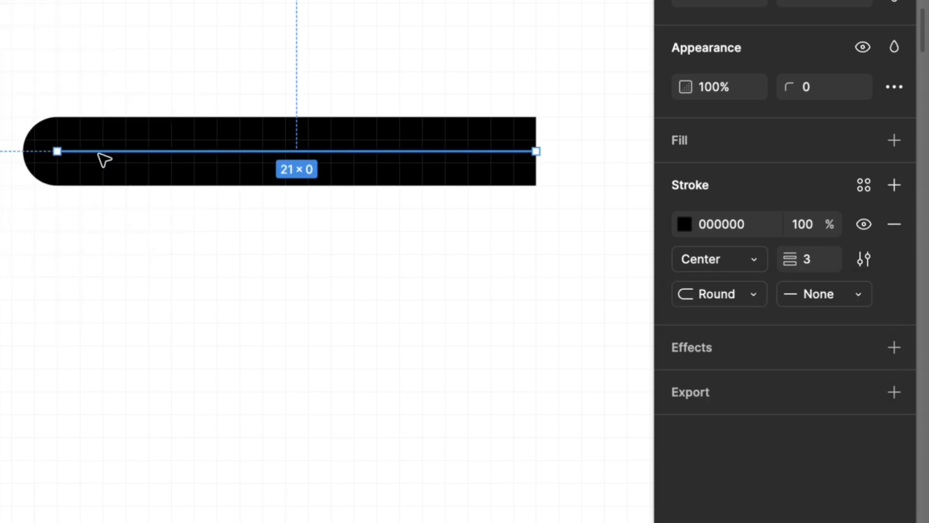
click(856, 295)
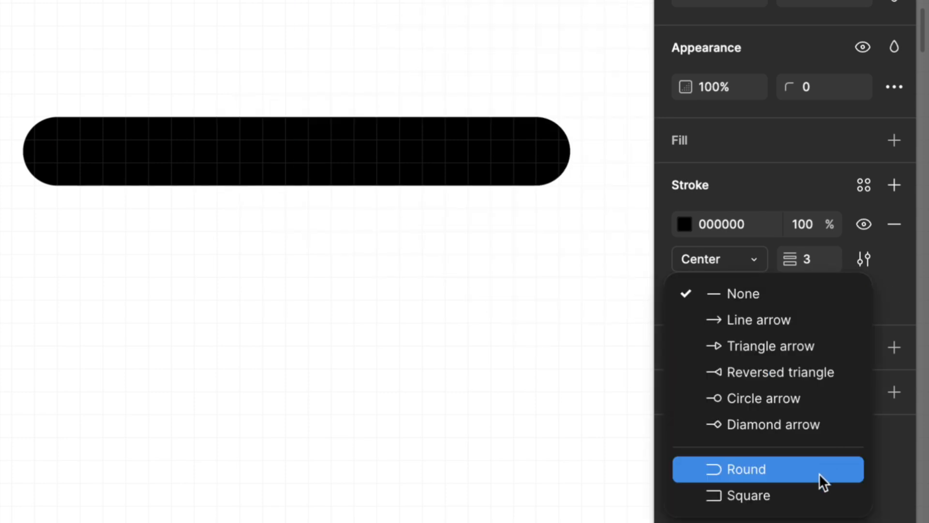
click(818, 473)
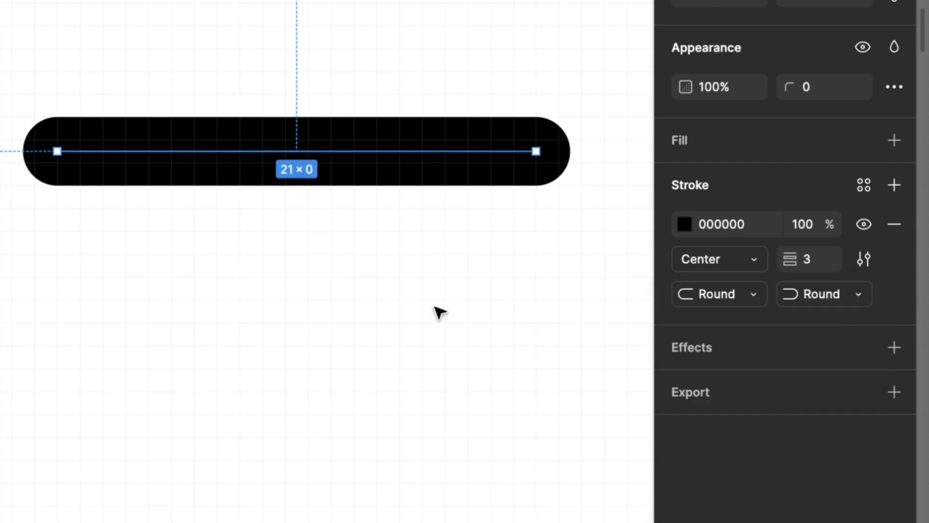
- Set the line's stroke weight to 2
scroll(439, 312, down, 5)
scroll(437, 312, up, 2)
click(806, 263)
key(BackSpace)
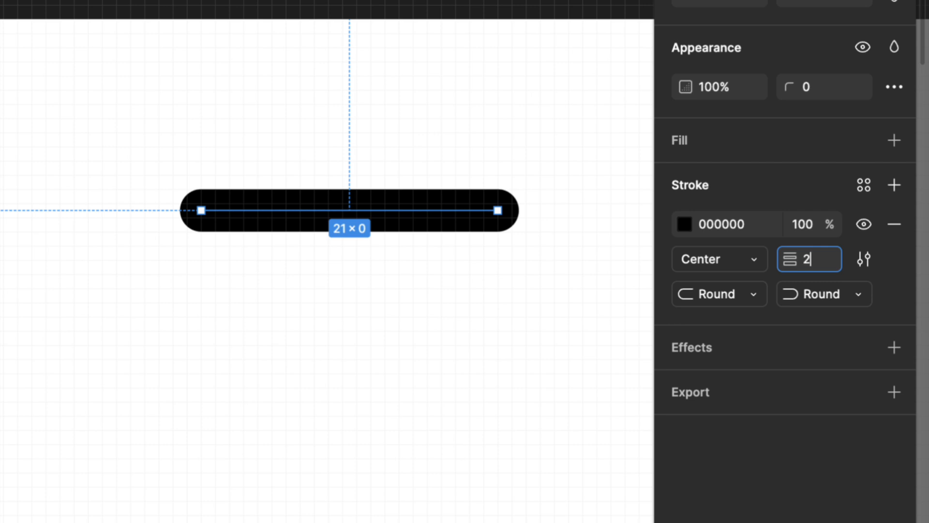
key(Return)
click(460, 266)
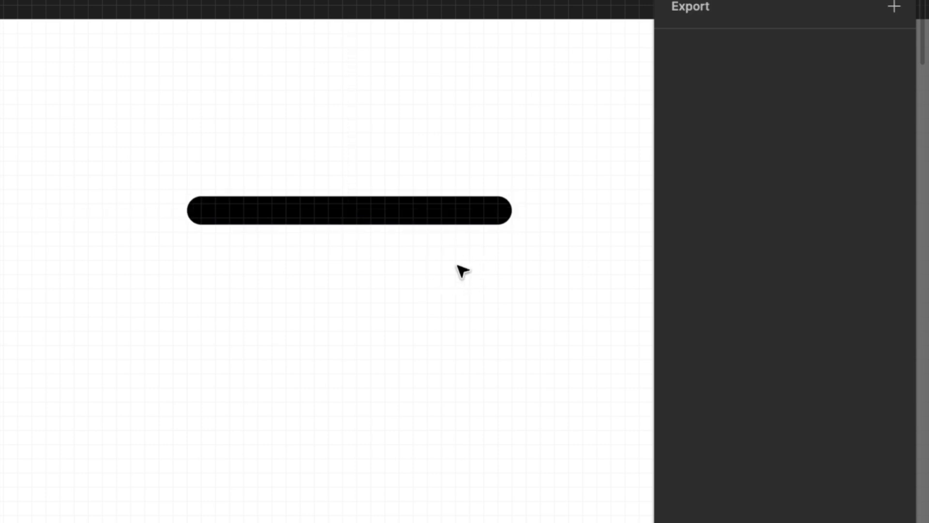
- Duplicate the line twice so three evenly spaced lines stack vertically into a menu icon
scroll(462, 271, down, 3)
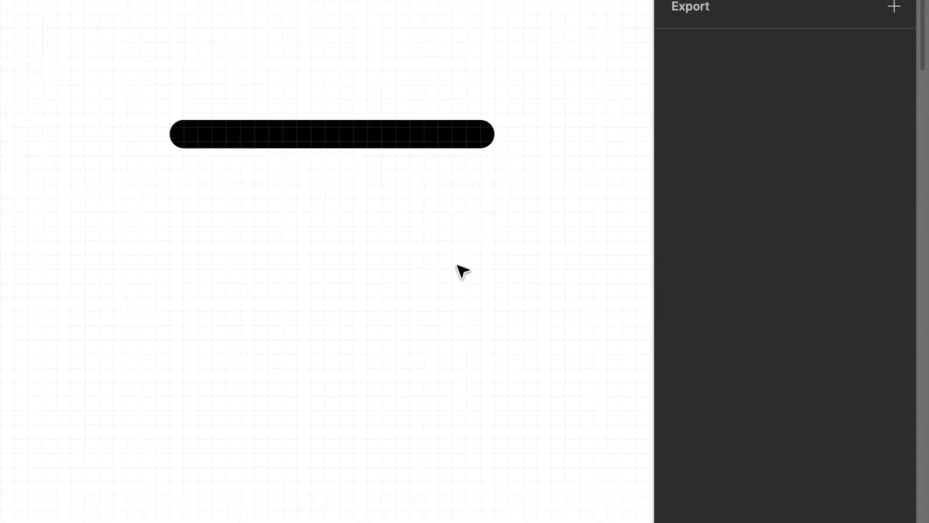
click(461, 147)
key(super+d)
drag(462, 147, 464, 210)
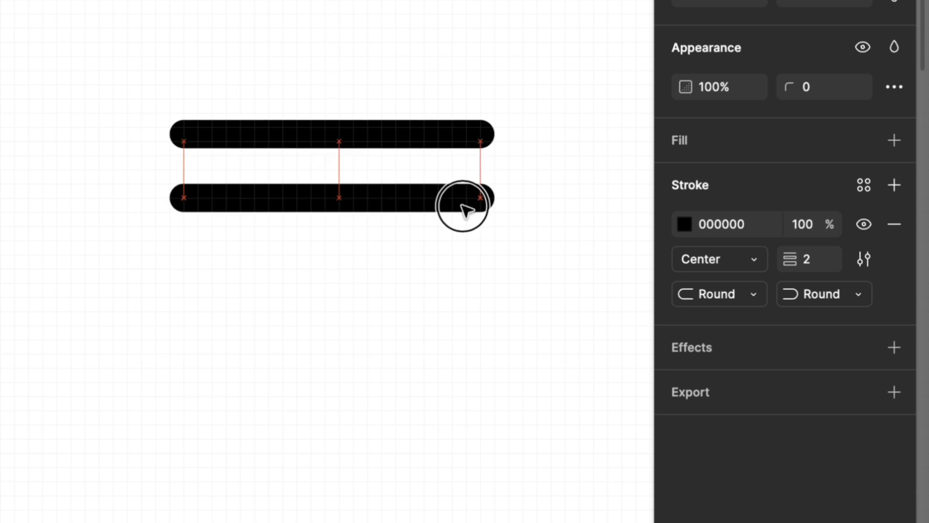
key(super+d)
scroll(514, 356, down, 5)
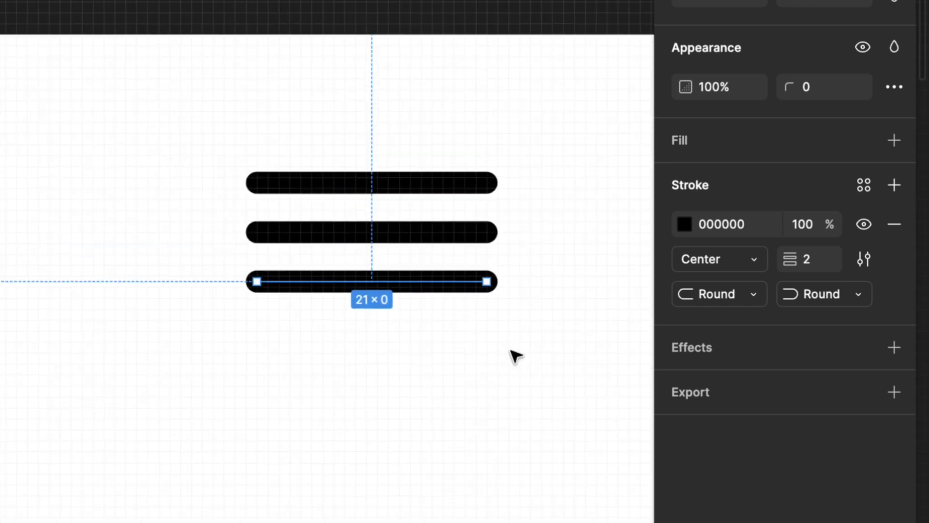
scroll(514, 356, down, 5)
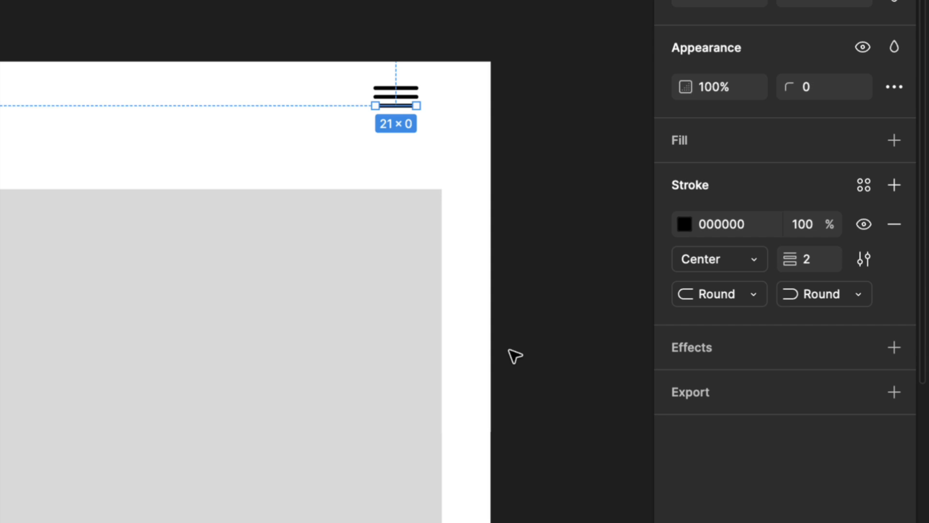
scroll(514, 355, down, 5)
- Inspect the three menu lines by selecting each one in turn
click(481, 35)
scroll(452, 67, up, 5)
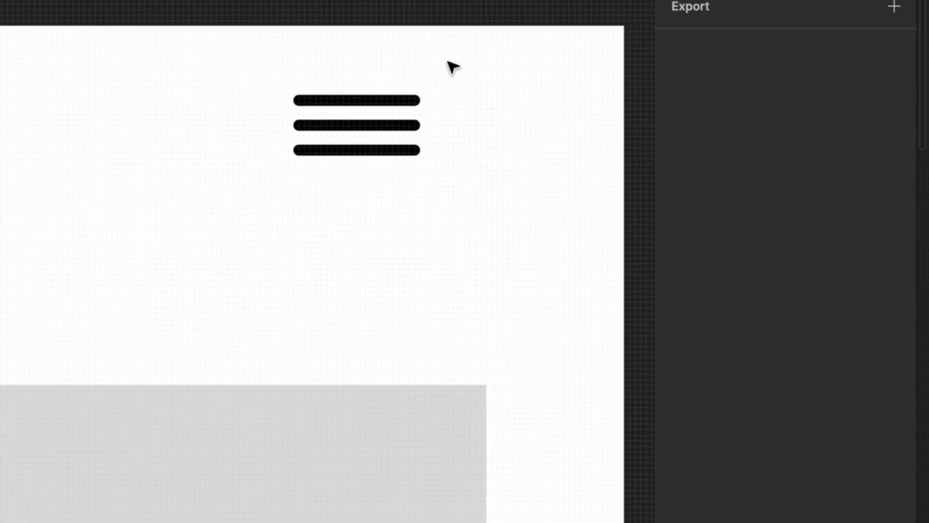
scroll(434, 129, up, 5)
click(389, 76)
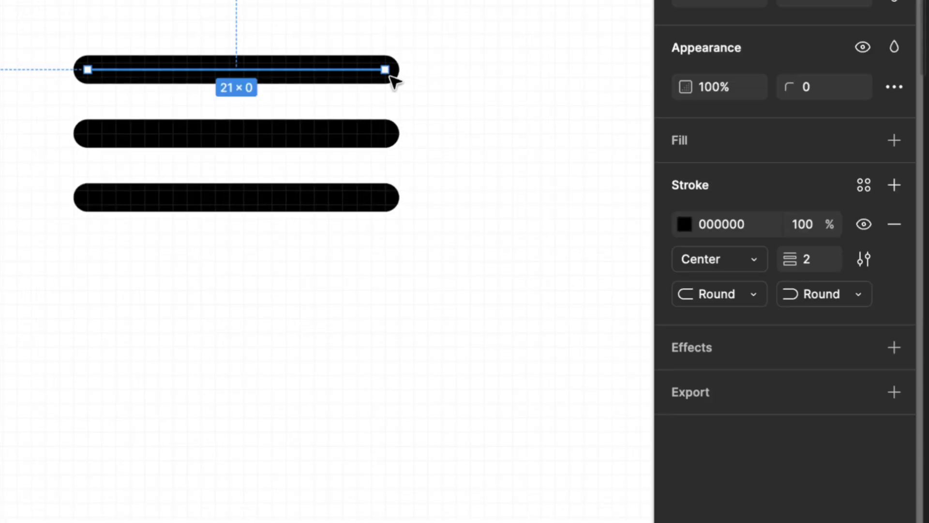
click(386, 136)
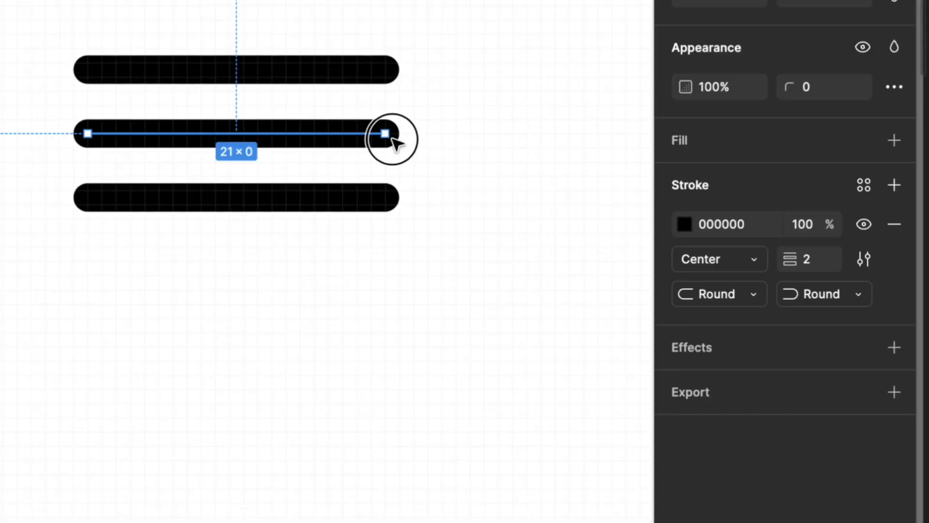
click(391, 204)
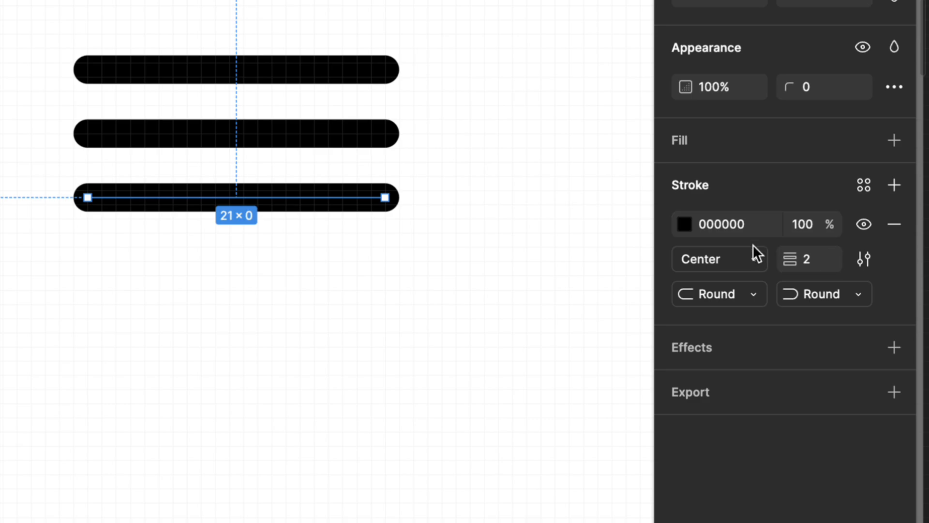
scroll(358, 274, down, 2)
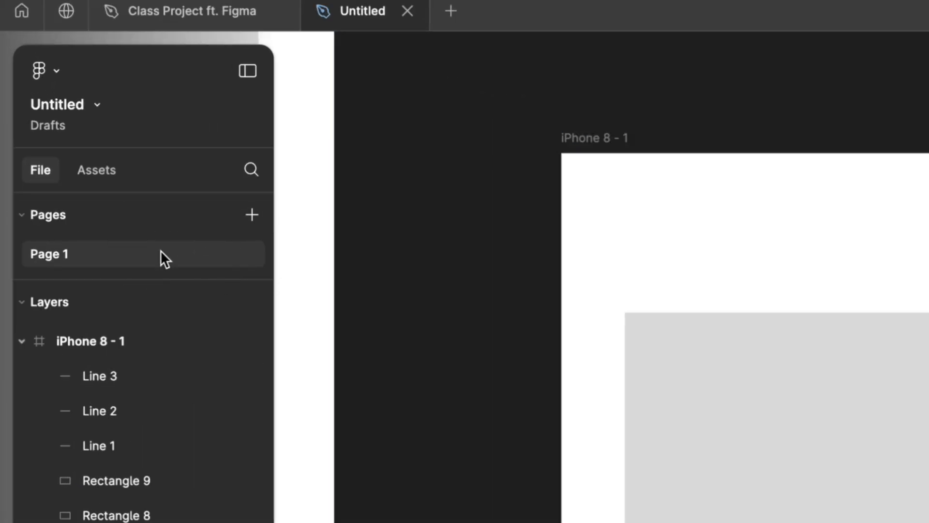
- Add two new pages to the file and open Page 2
click(251, 215)
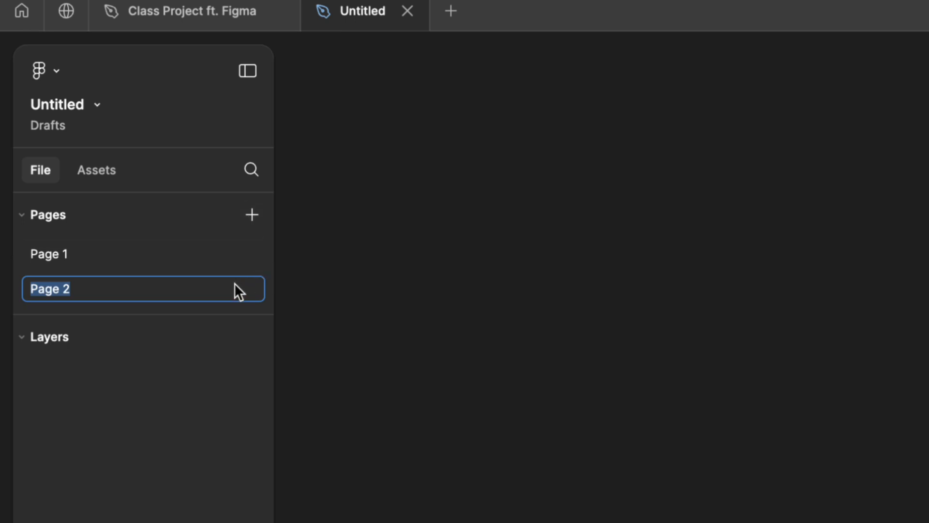
click(252, 215)
click(207, 296)
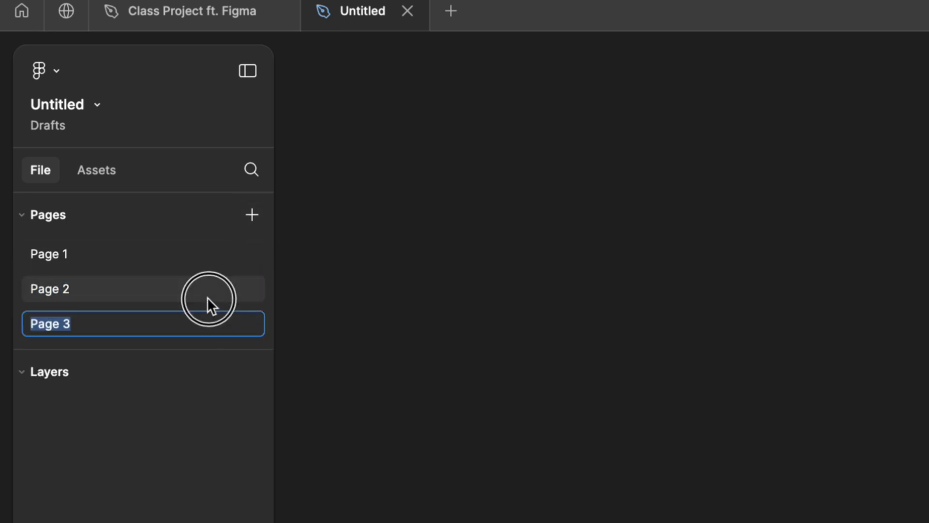
- Add more pages and name them with dashes to turn them into dividers in the pages list
click(251, 217)
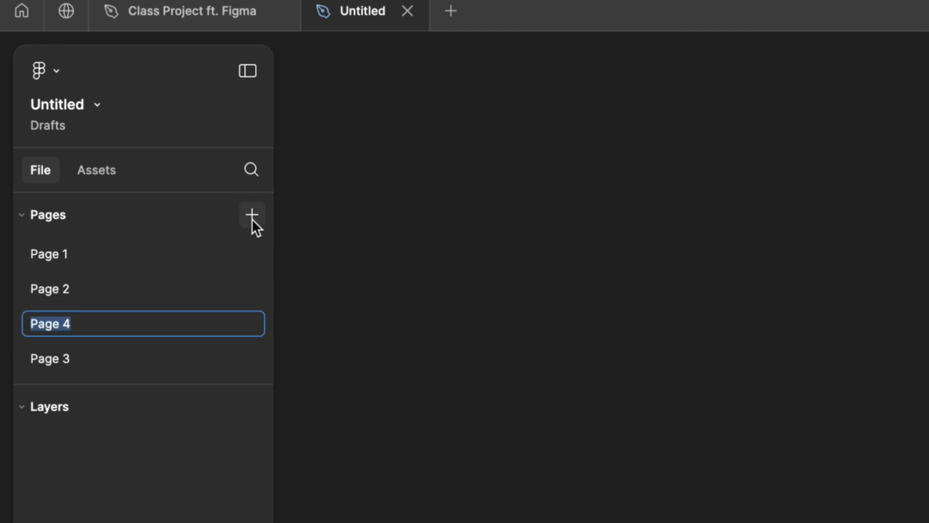
text(---)
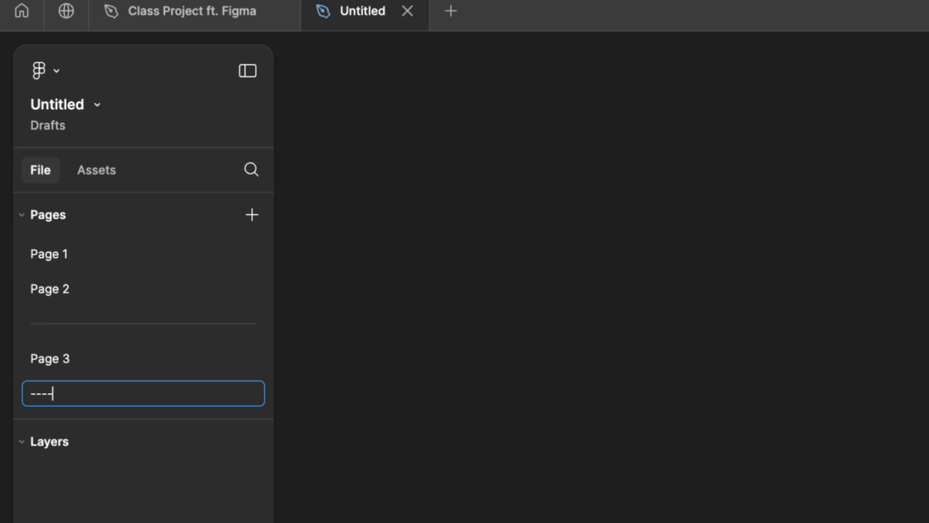
text(-----)
key(Return)
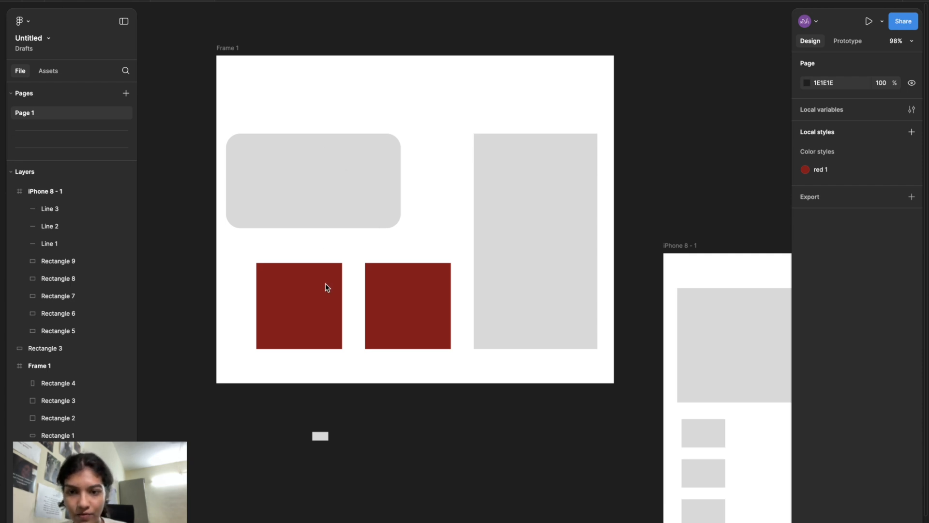
- Add a stroke of weight 3 to the left red square in Frame 1 and set its position to Outside
scroll(325, 285, up, 5)
click(354, 237)
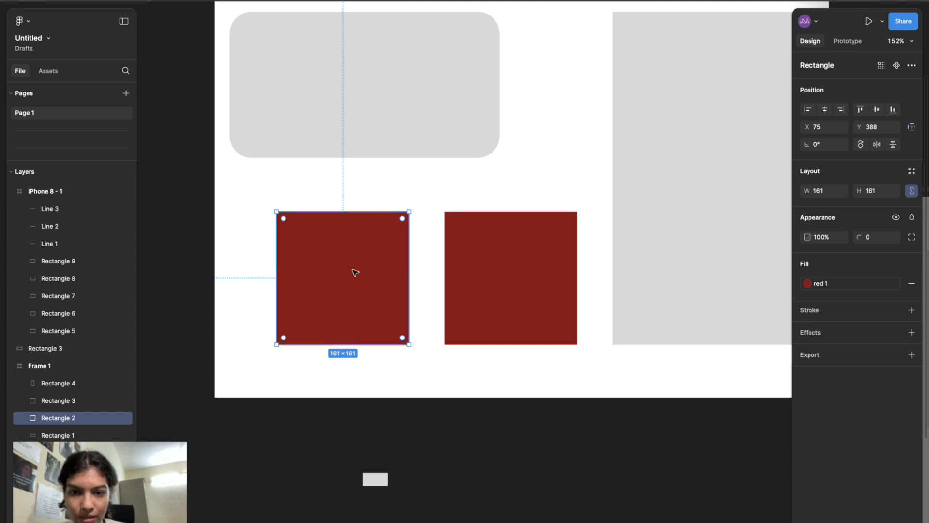
scroll(354, 270, up, 5)
click(826, 310)
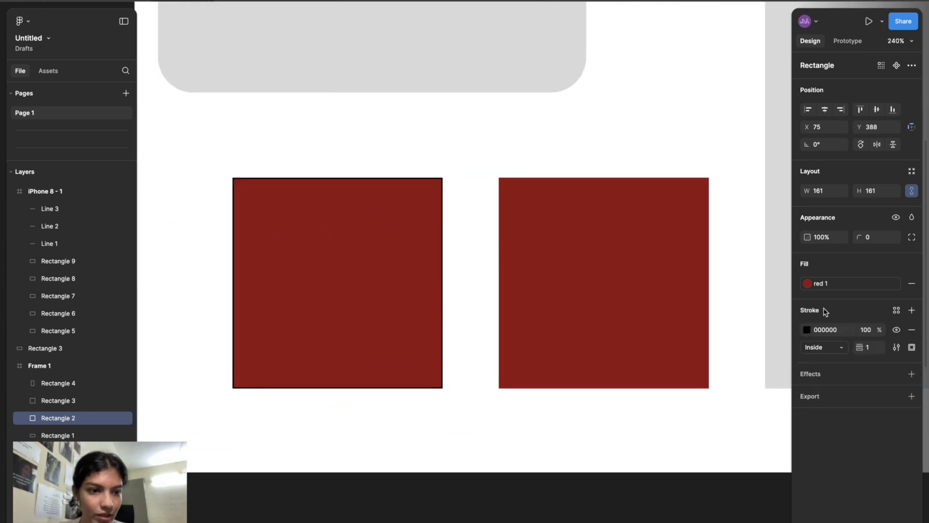
click(867, 347)
text(3)
key(Return)
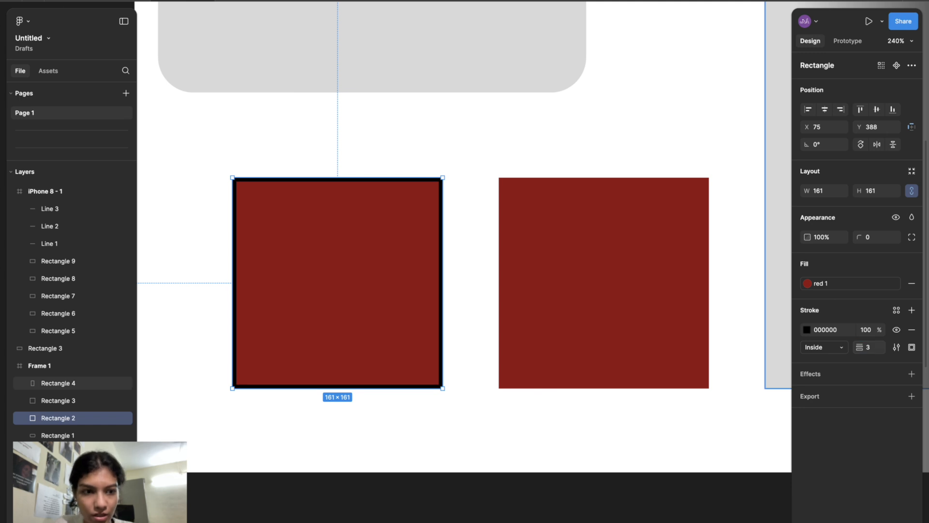
click(844, 348)
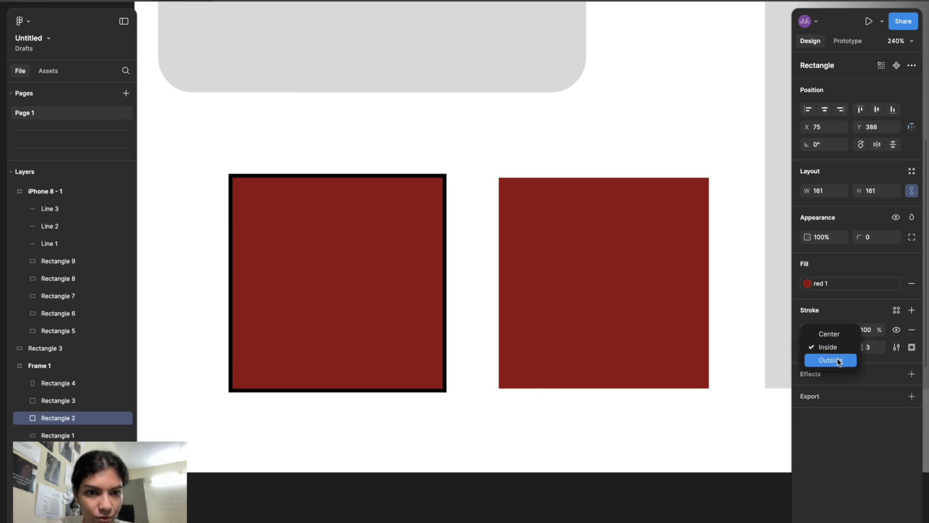
click(839, 360)
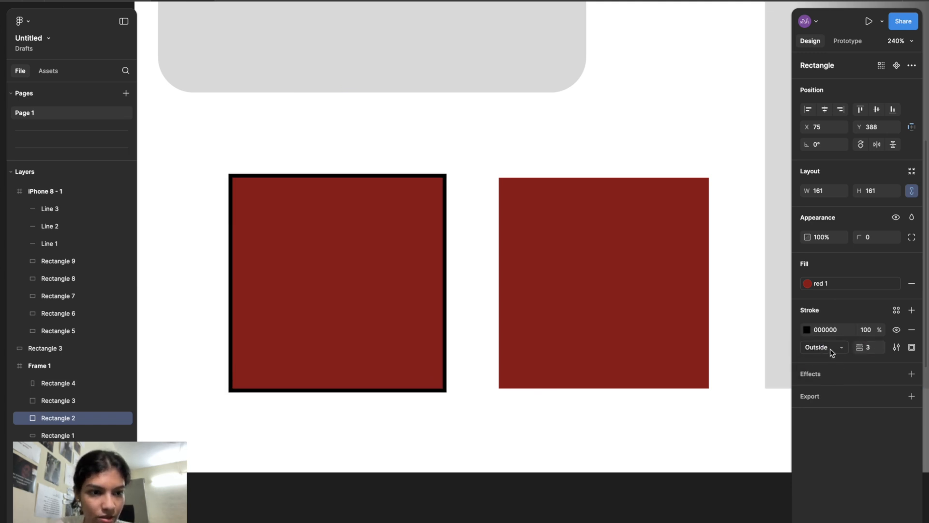
- Change the square's stroke colour to light blue 3ECFFF
click(806, 329)
click(706, 434)
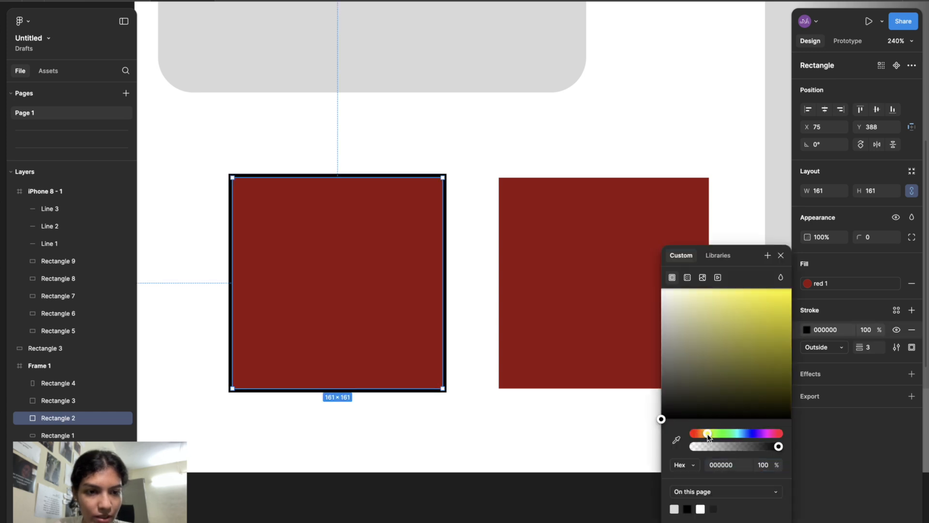
mouse_move(763, 301)
mouse_down()
mouse_move(792, 285)
mouse_move(780, 375)
mouse_move(780, 242)
mouse_move(738, 243)
mouse_move(759, 251)
mouse_up()
click(739, 433)
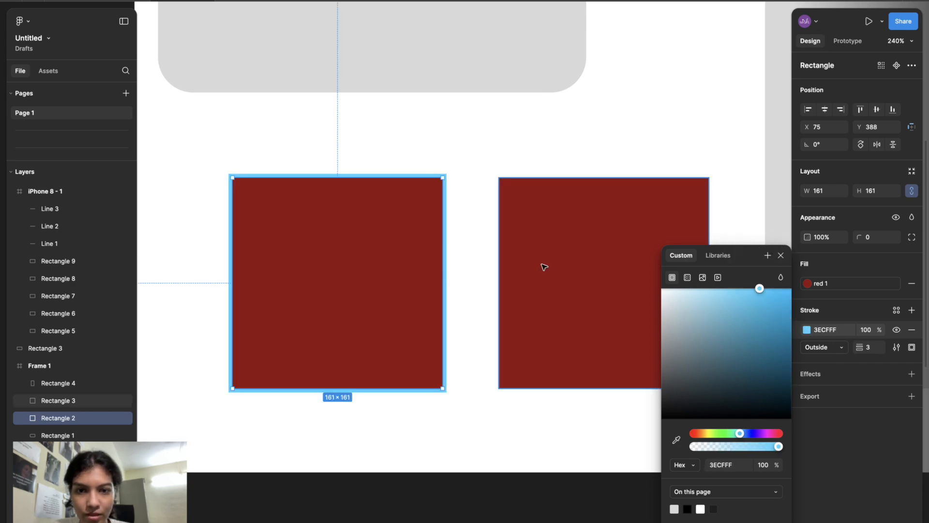
- Set the square's stroke weight to 5 and close the colour picker
scroll(437, 272, up, 5)
scroll(440, 273, down, 3)
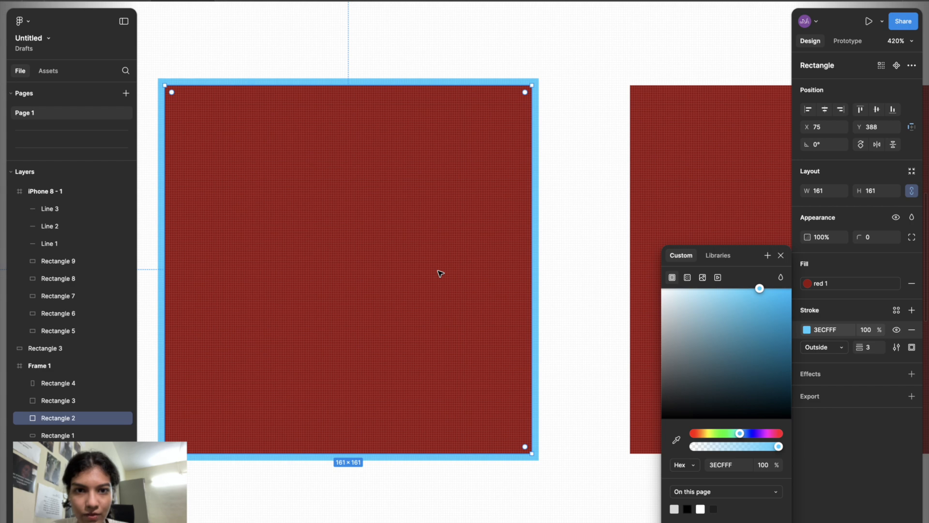
click(876, 351)
text(5)
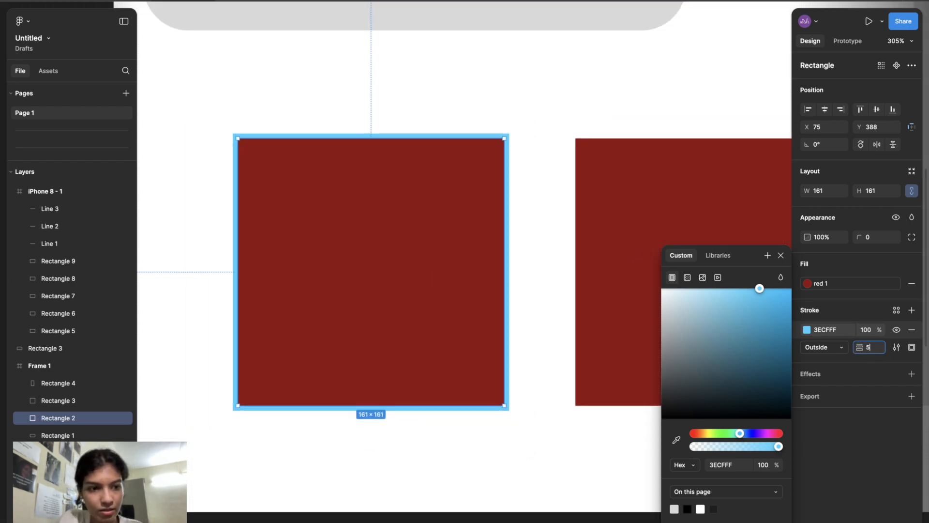
key(Return)
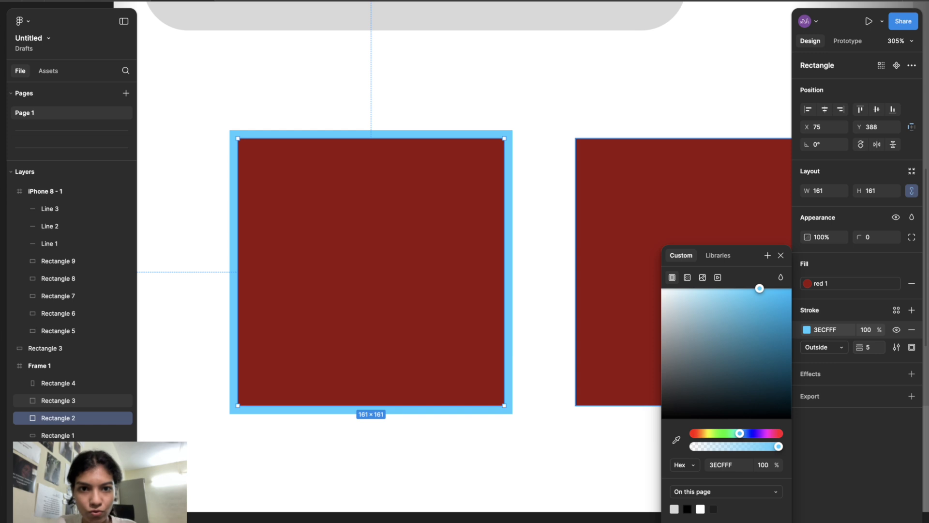
click(781, 255)
click(518, 423)
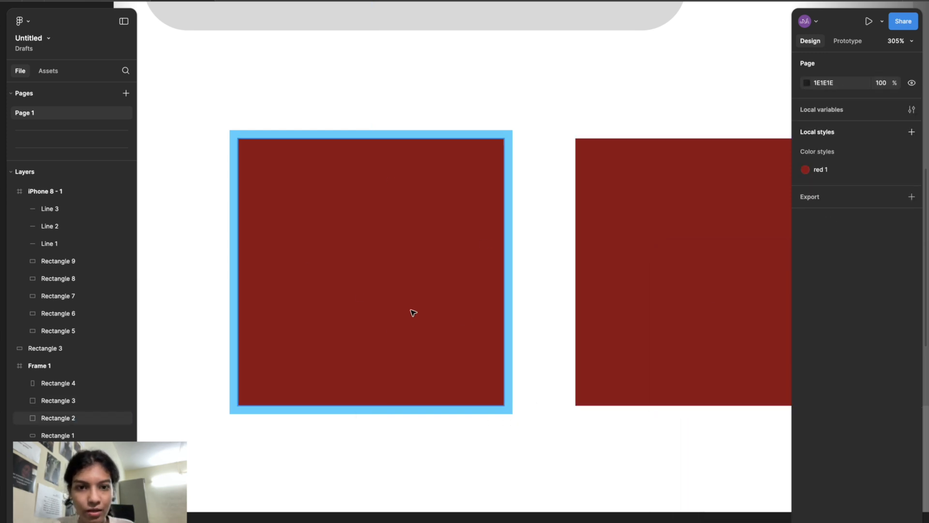
- Copy the properties of the light-blue-stroked left square in Frame 1
scroll(591, 286, right, 3)
click(592, 286)
click(388, 271)
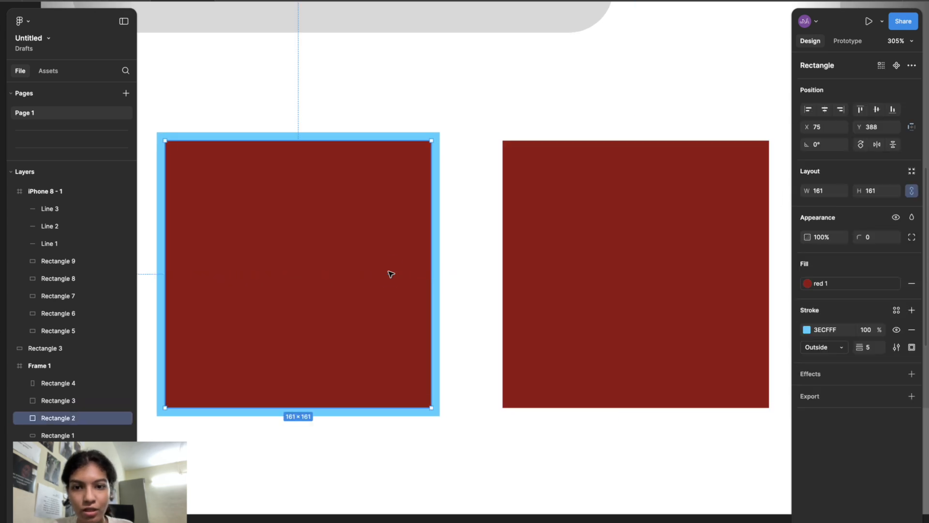
scroll(390, 271, left, 4)
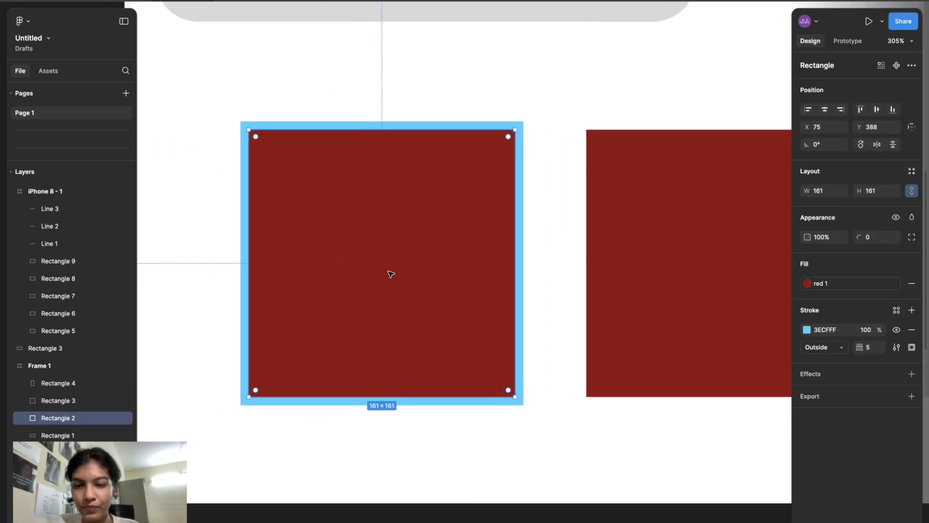
click(90, 0)
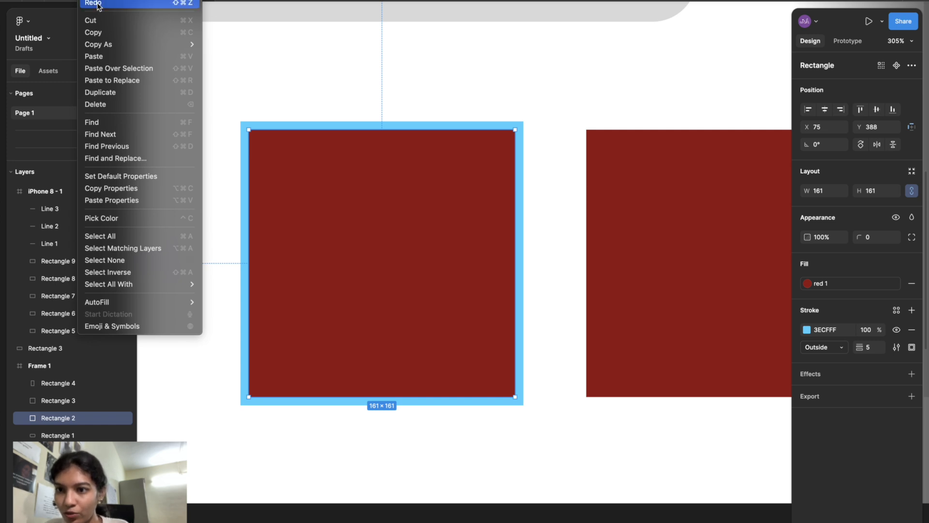
click(152, 188)
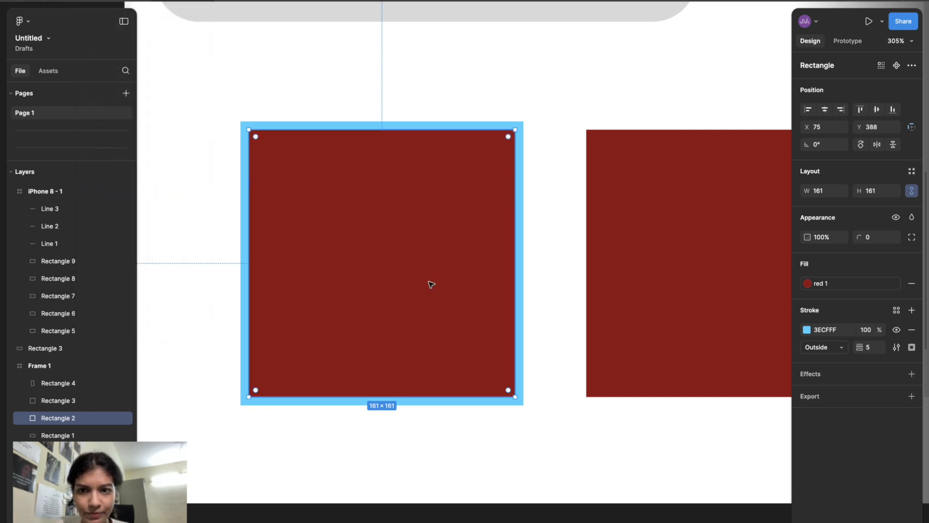
- Paste the copied properties onto the plain red square to its right
scroll(315, 336, right, 5)
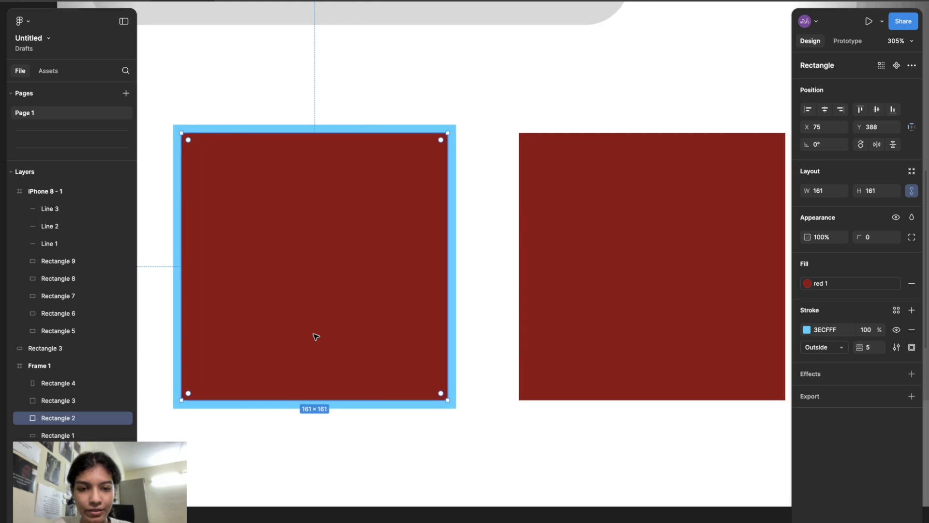
click(532, 343)
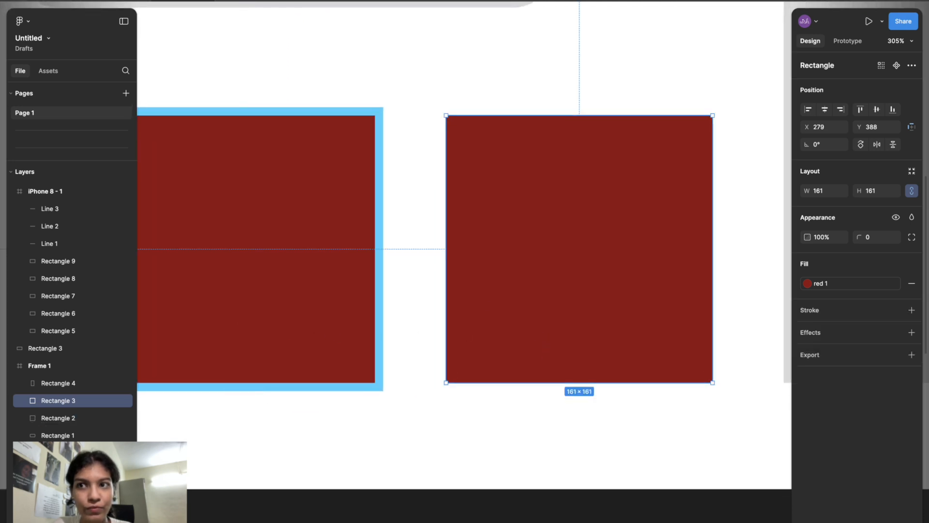
click(88, 0)
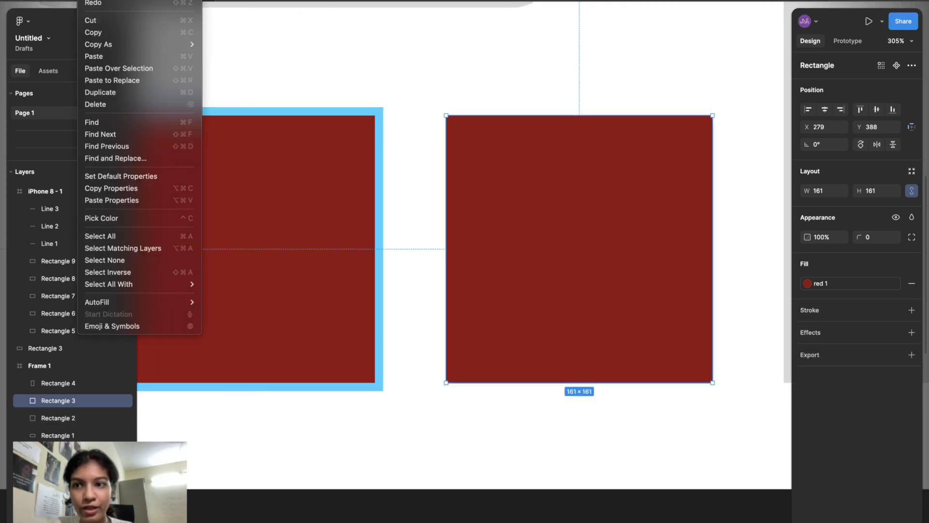
click(190, 201)
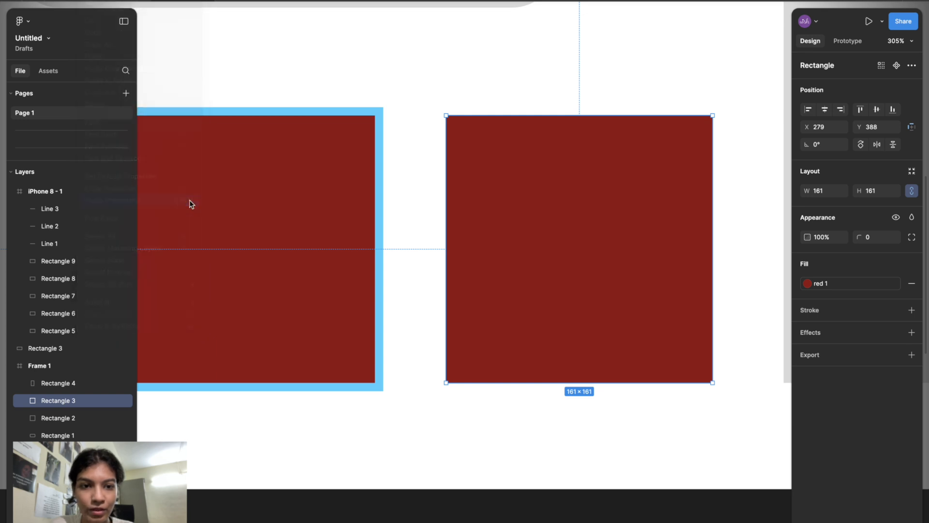
click(473, 435)
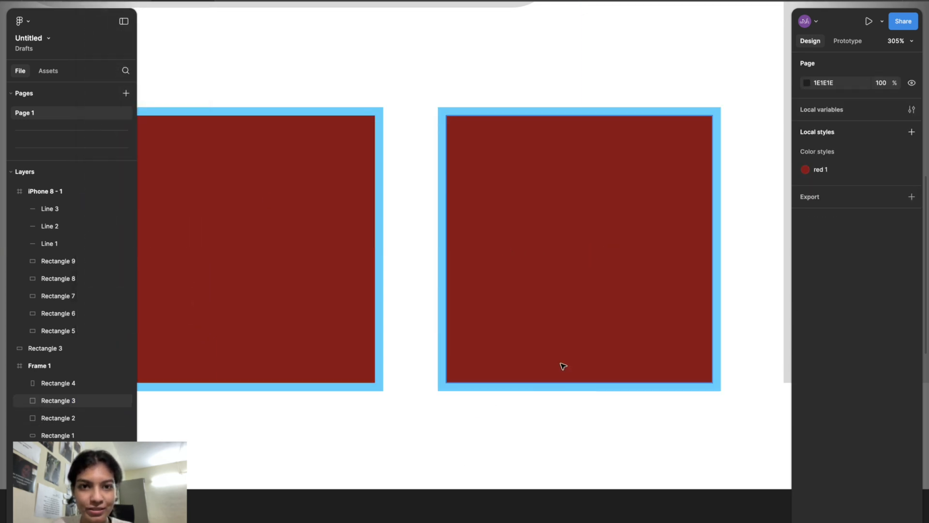
- Inspect the right square's stroke settings to check the pasted weight and position
scroll(562, 367, down, 5)
scroll(557, 369, up, 3)
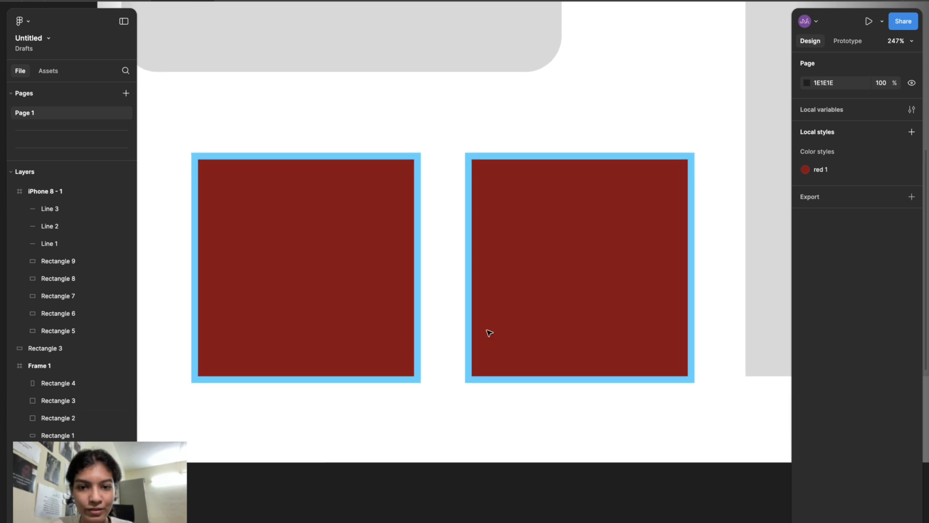
click(537, 346)
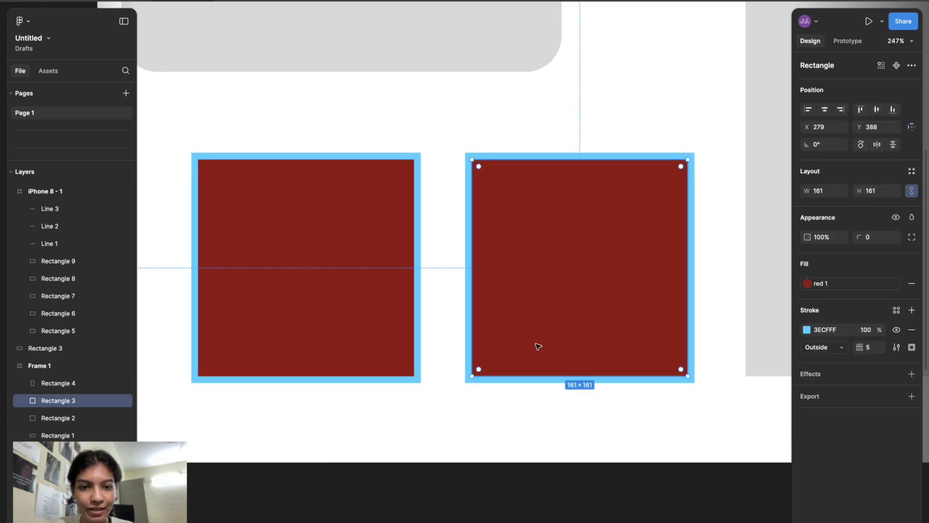
click(873, 347)
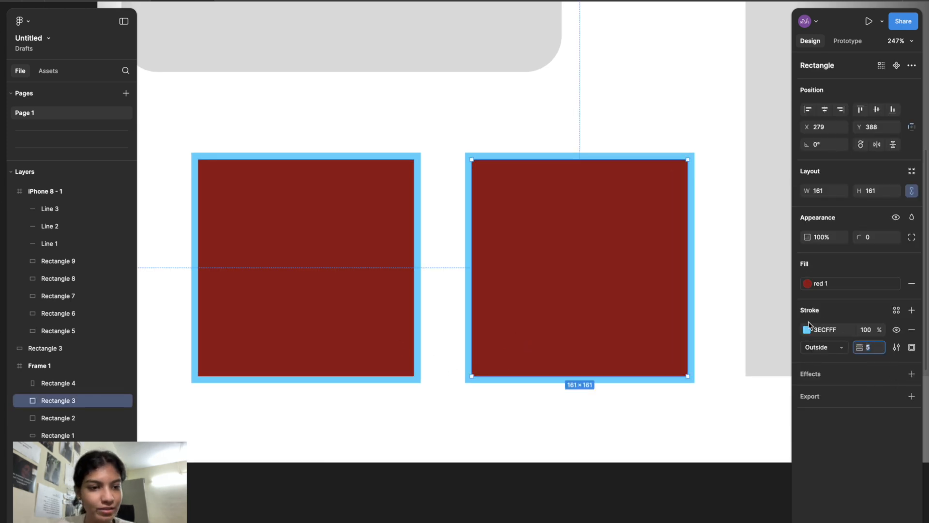
click(628, 432)
scroll(632, 432, up, 3)
scroll(632, 432, down, 5)
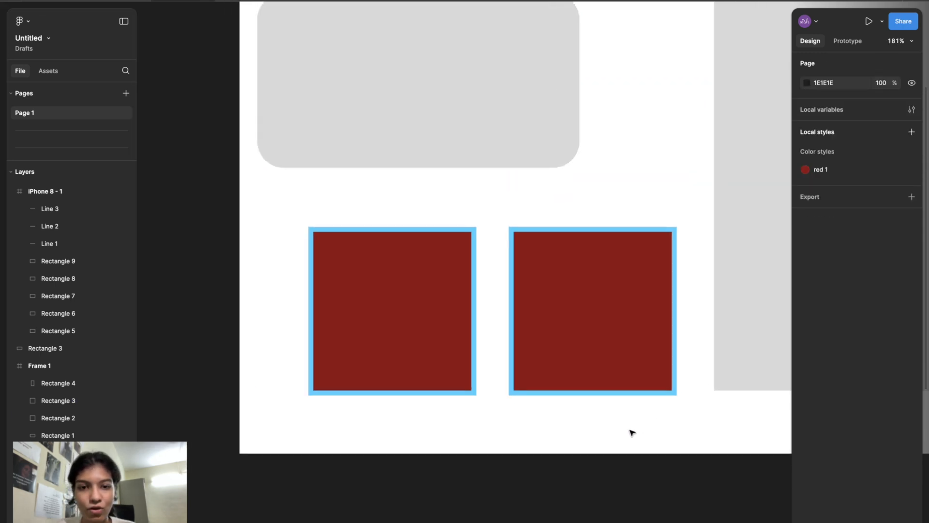
scroll(632, 432, left, 2)
scroll(632, 432, up, 3)
scroll(632, 432, down, 4)
scroll(631, 432, right, 2)
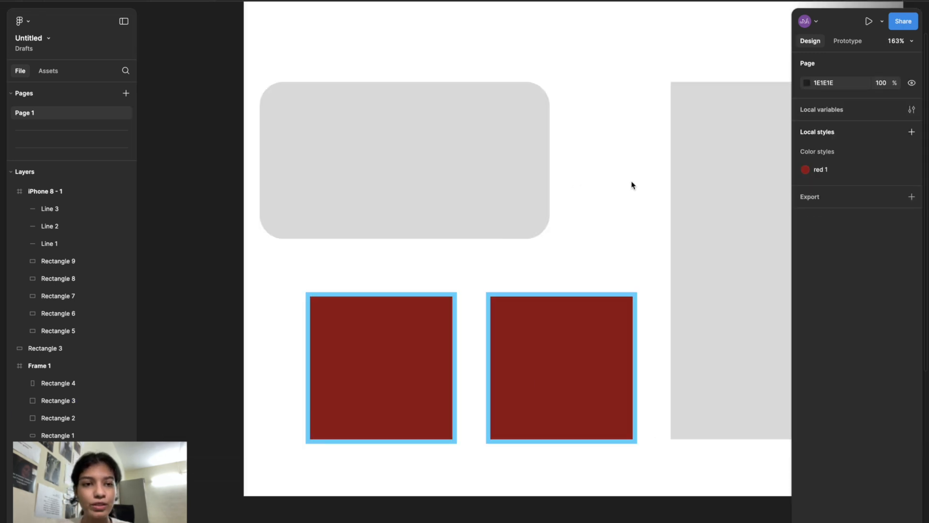
scroll(632, 184, up, 3)
scroll(631, 184, right, 3)
scroll(631, 184, left, 2)
scroll(630, 185, up, 2)
scroll(630, 185, left, 2)
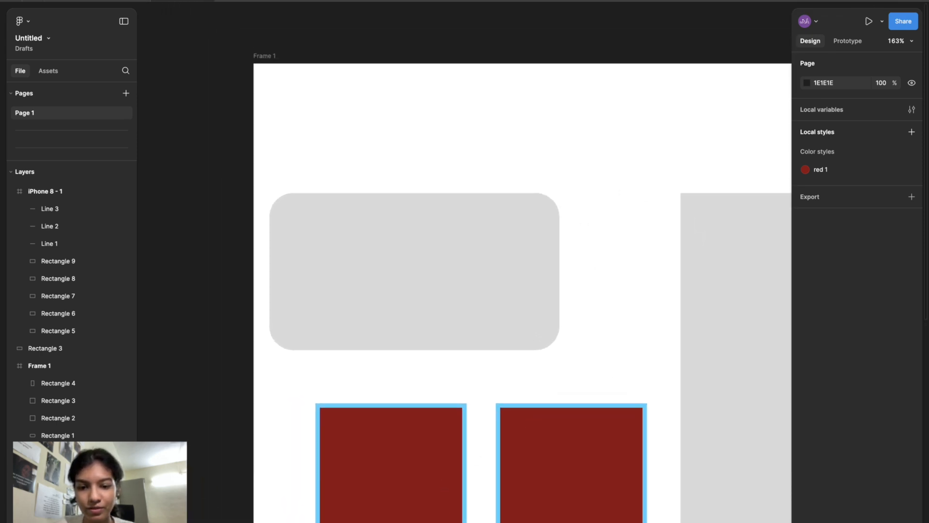
- Draw a perfect circle about 107 × 107 with the Ellipse tool above the rounded rectangle in Frame 1
click(455, 522)
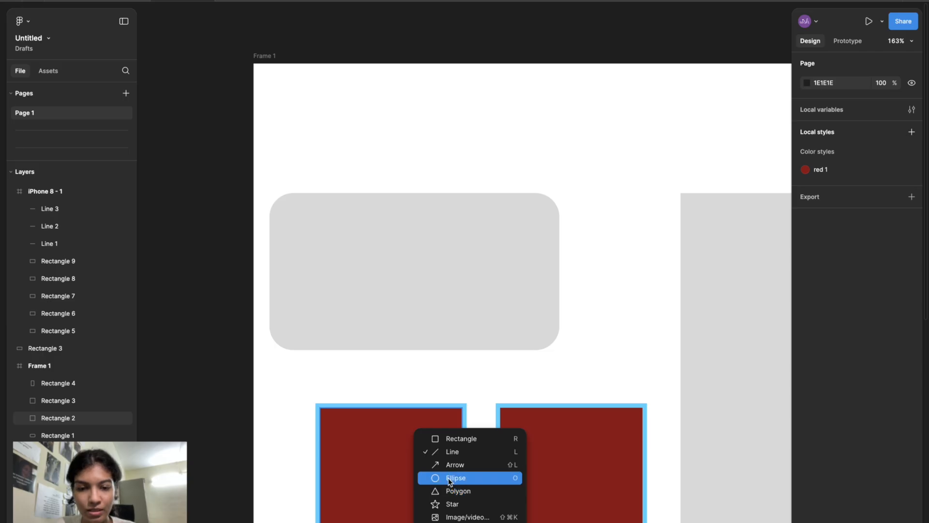
click(449, 478)
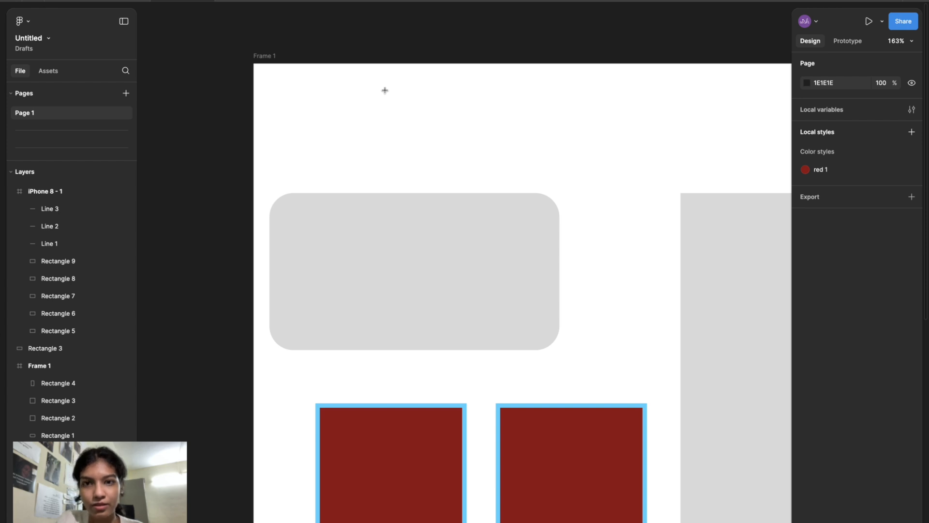
mouse_move(385, 90)
mouse_down()
mouse_move(434, 139)
mouse_move(515, 150)
mouse_move(415, 164)
mouse_move(494, 176)
mouse_move(514, 110)
mouse_move(487, 170)
mouse_move(464, 138)
mouse_move(475, 173)
mouse_move(480, 164)
mouse_up()
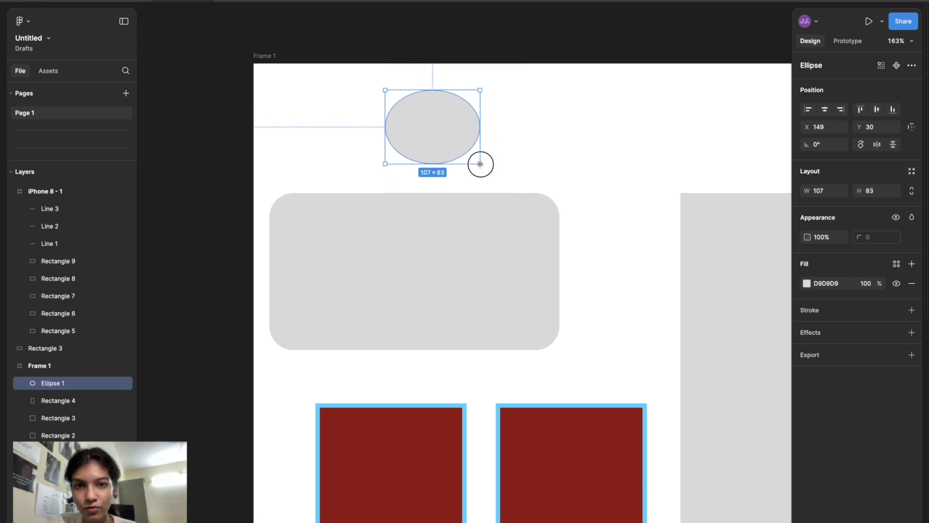
key(shift)
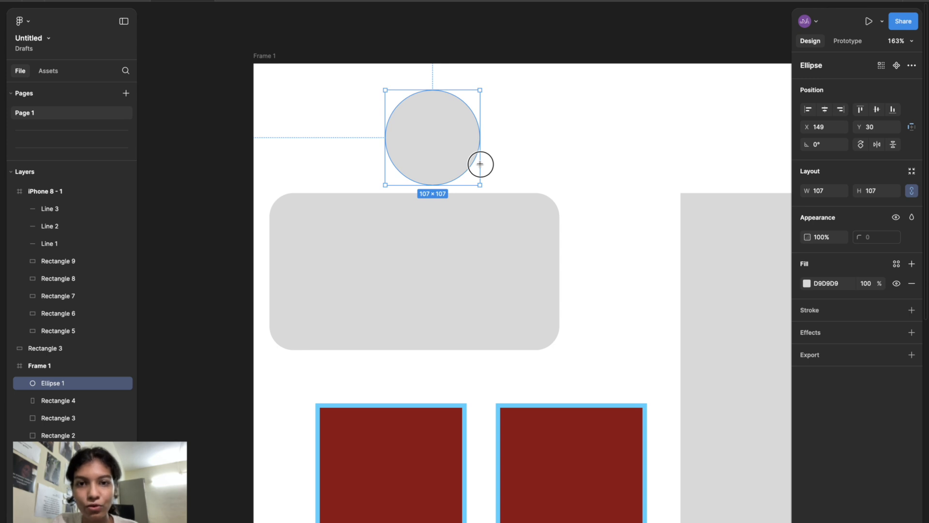
drag(480, 163, 480, 163)
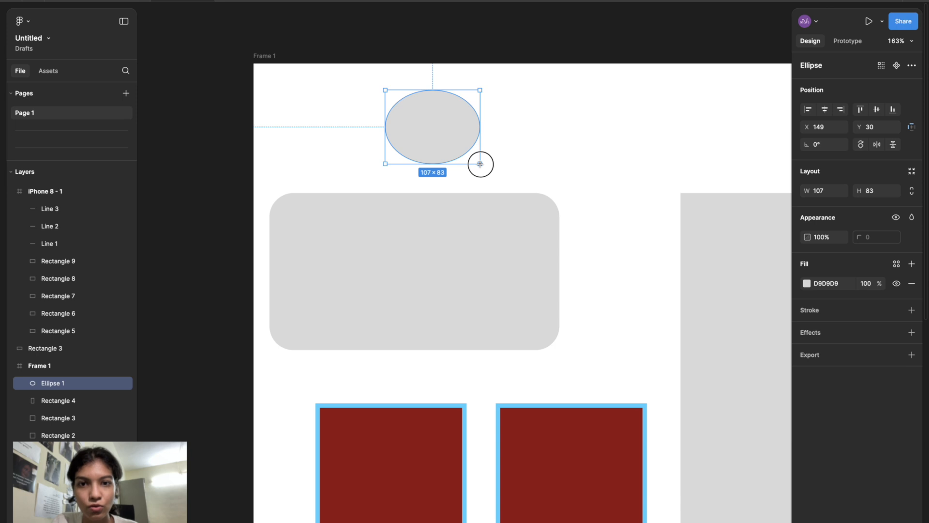
key(shift)
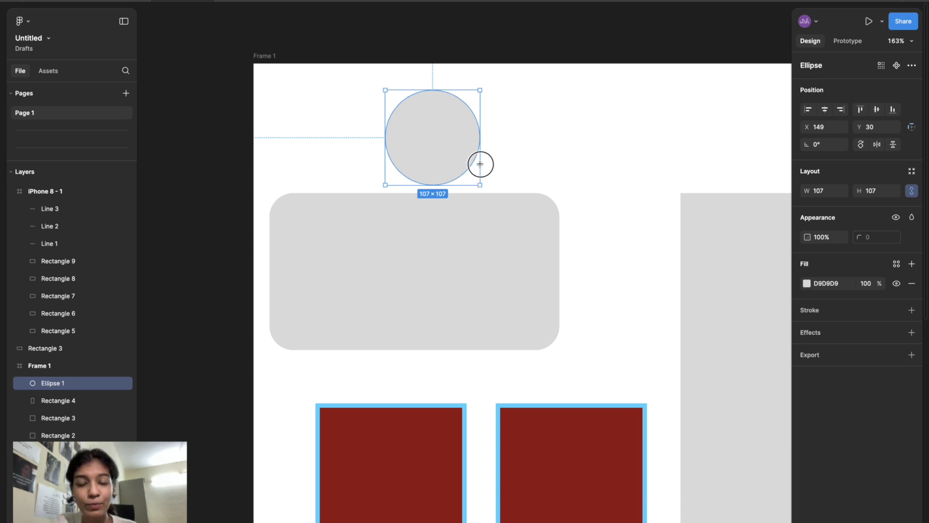
drag(480, 164, 438, 139)
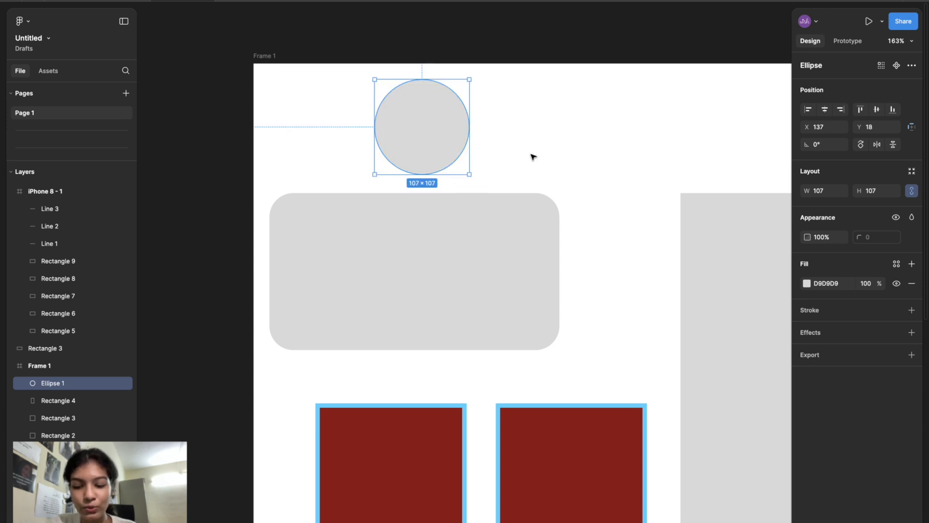
- Draw a square about 105 × 105 to the right of the circle
key(r)
drag(525, 85, 617, 144)
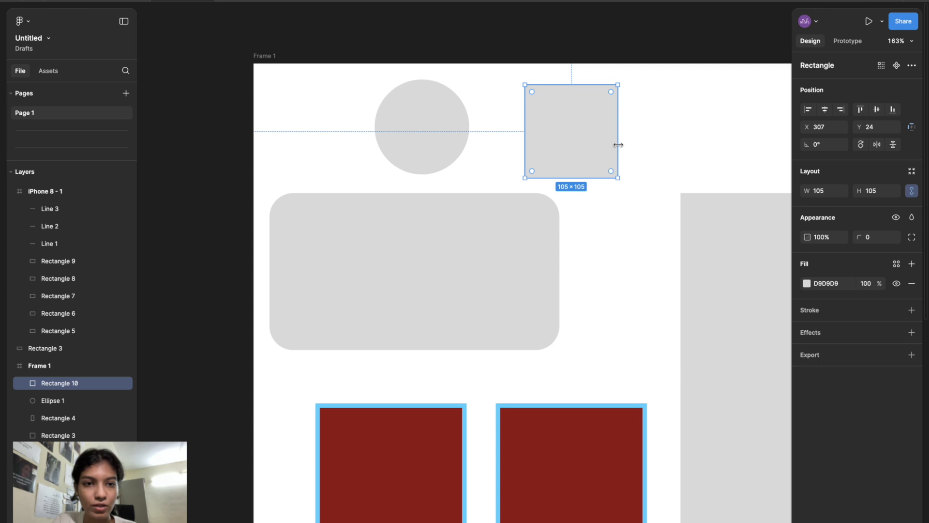
click(698, 137)
- Draw a proportion-constrained star with the Star tool to the right of the new square
scroll(699, 137, right, 2)
scroll(699, 137, down, 1)
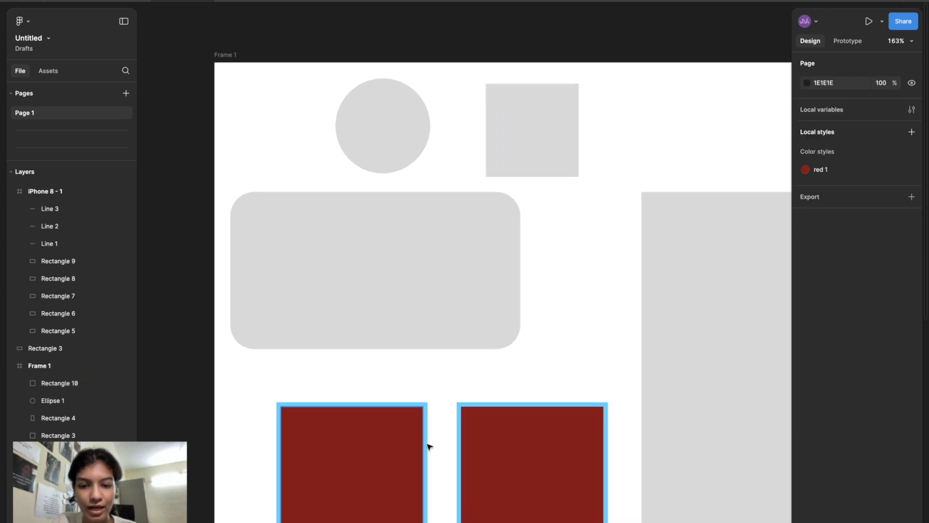
click(435, 521)
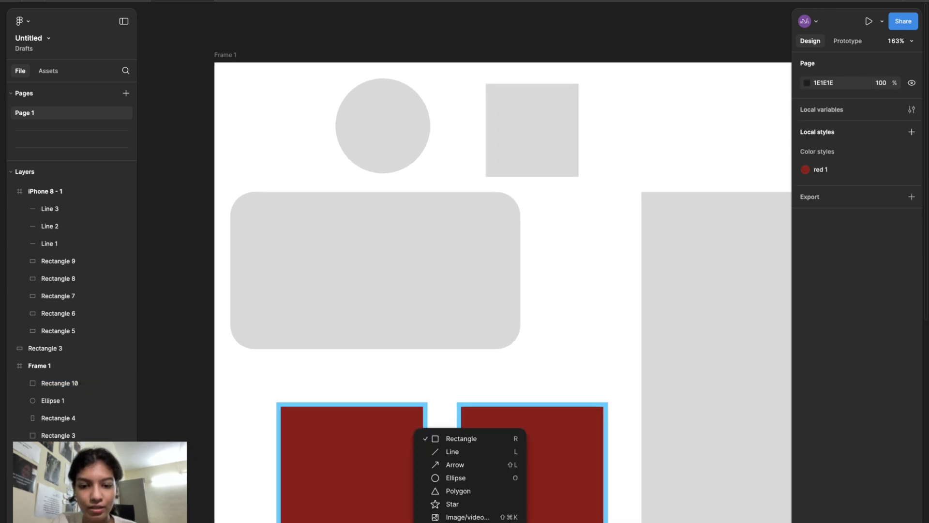
click(451, 503)
drag(620, 78, 721, 171)
key(shift)
click(601, 214)
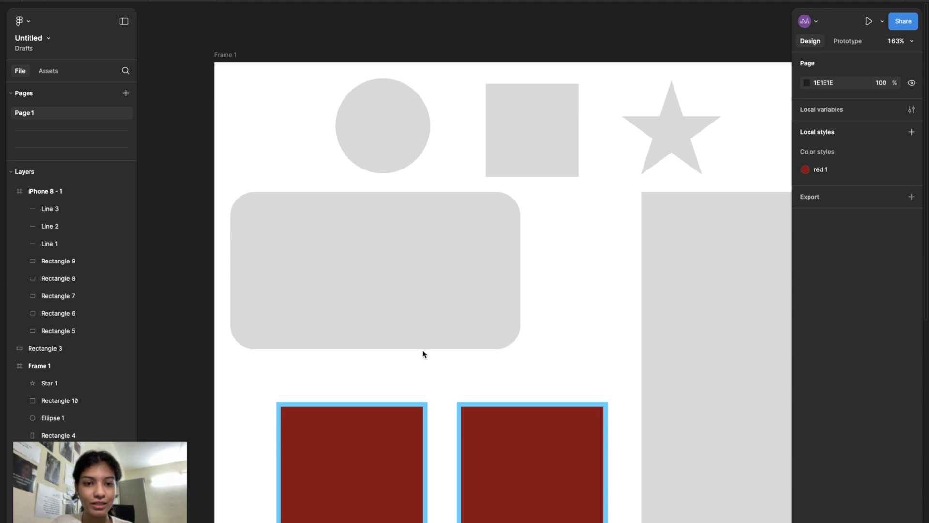
- Draw a small white square about 44 × 44 inside the tall grey rectangle
scroll(422, 354, down, 3)
scroll(422, 354, right, 5)
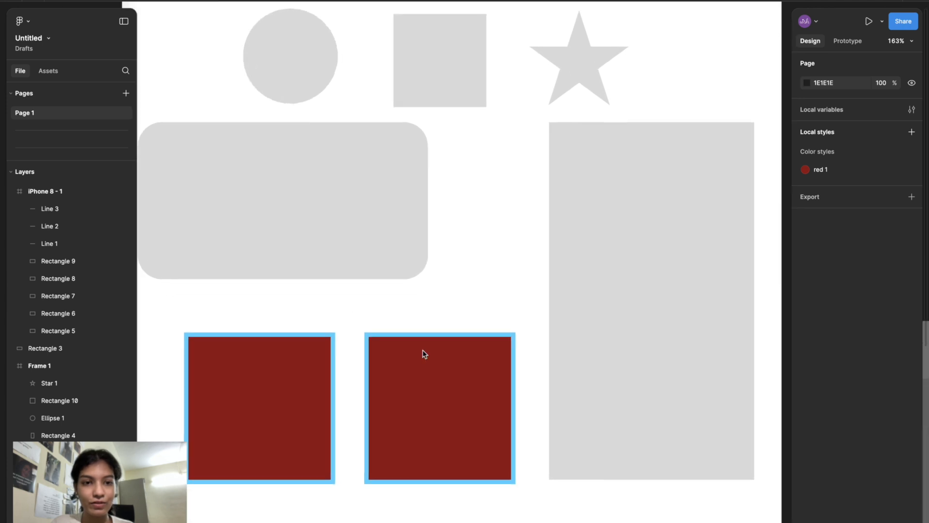
click(560, 228)
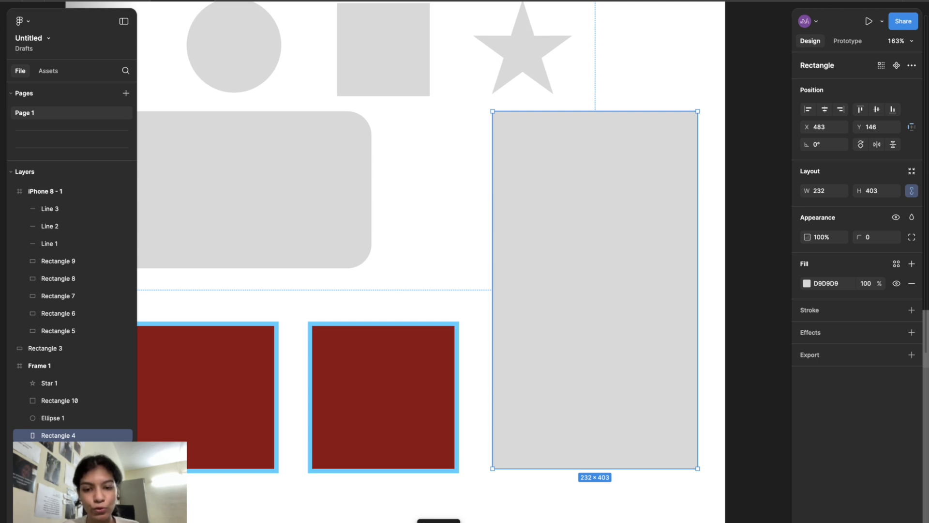
click(439, 522)
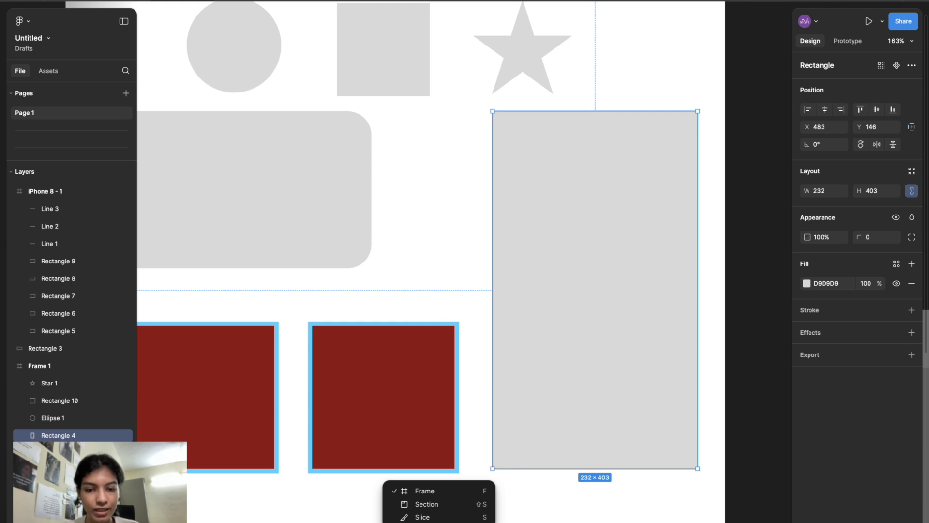
click(605, 365)
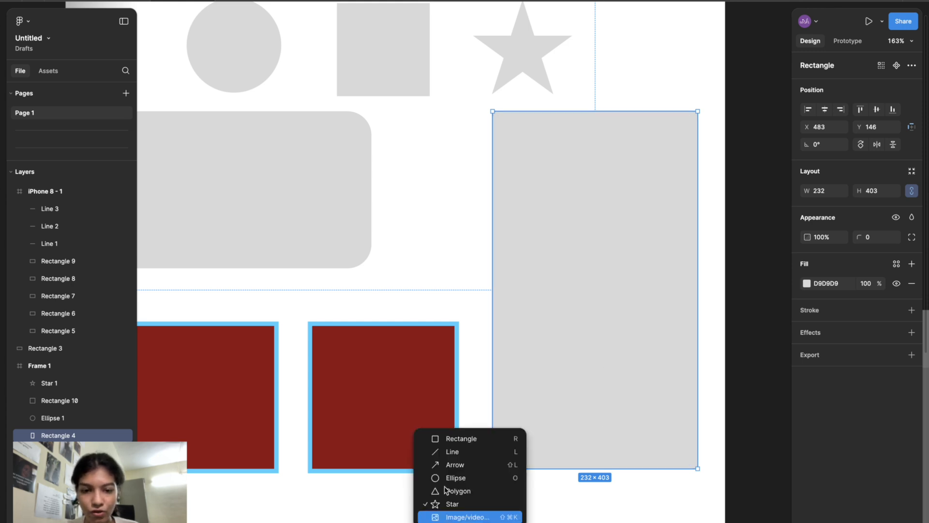
click(454, 438)
mouse_move(506, 189)
mouse_down()
mouse_move(543, 216)
mouse_move(545, 228)
mouse_up()
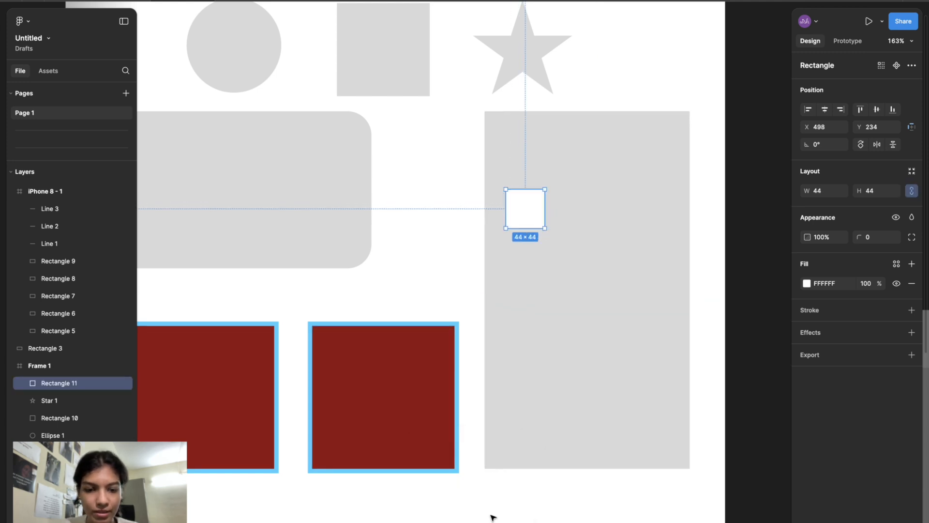
- Add the text "hiiii this is text" beside the small white square
drag(558, 193, 653, 226)
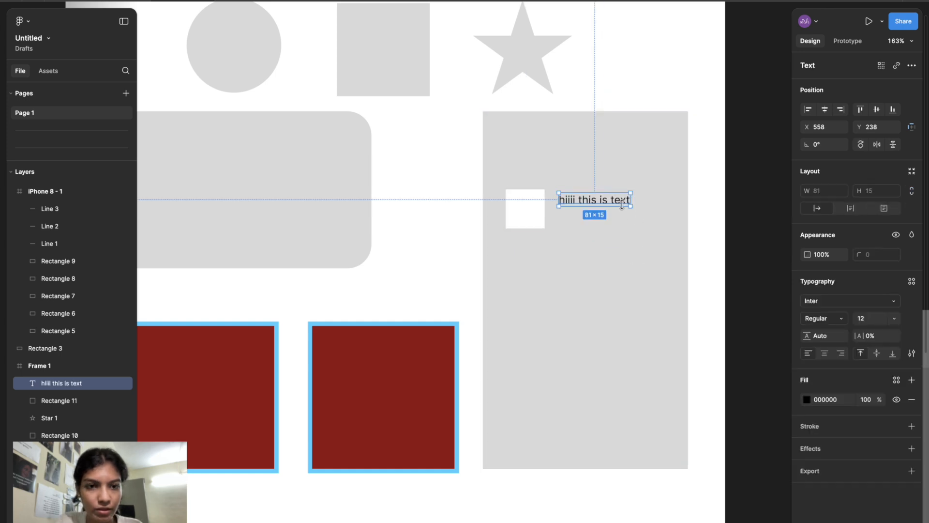
drag(618, 201, 620, 208)
click(585, 255)
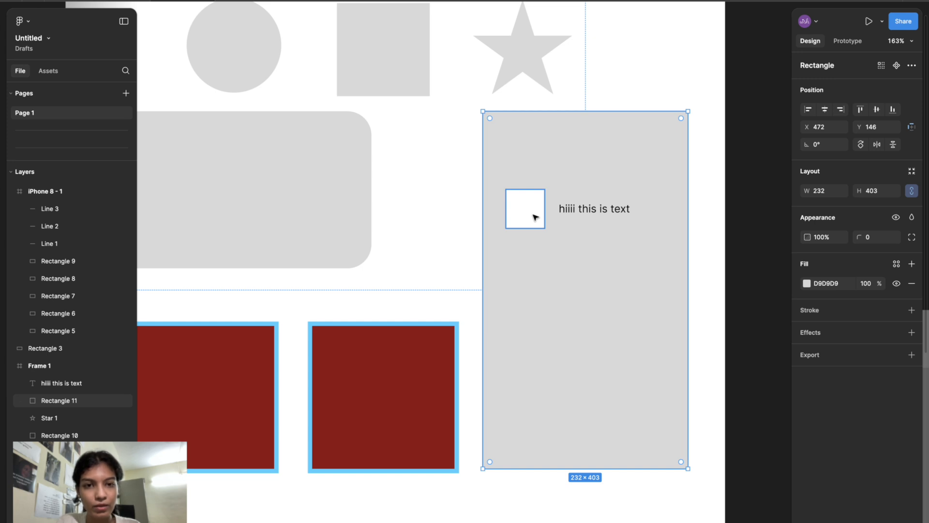
- Select the small white square together with the text and group them
click(535, 217)
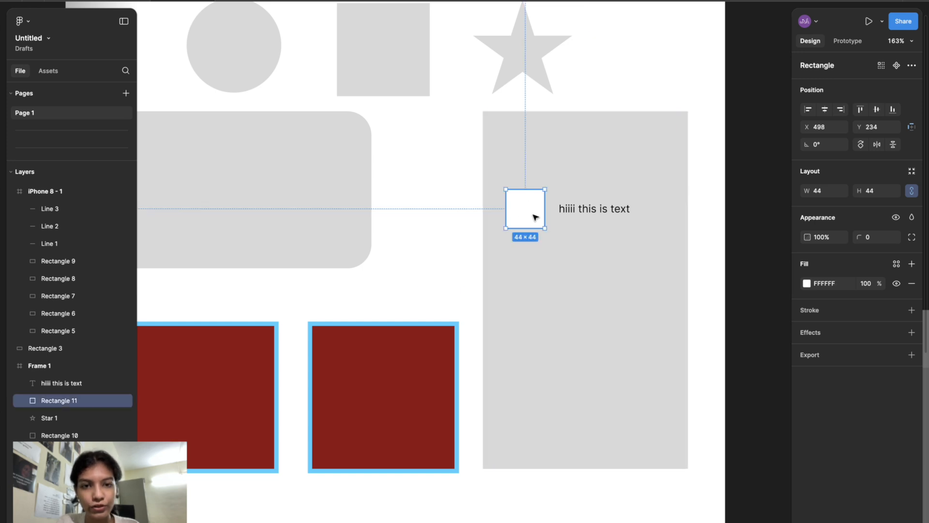
shift+click(592, 210)
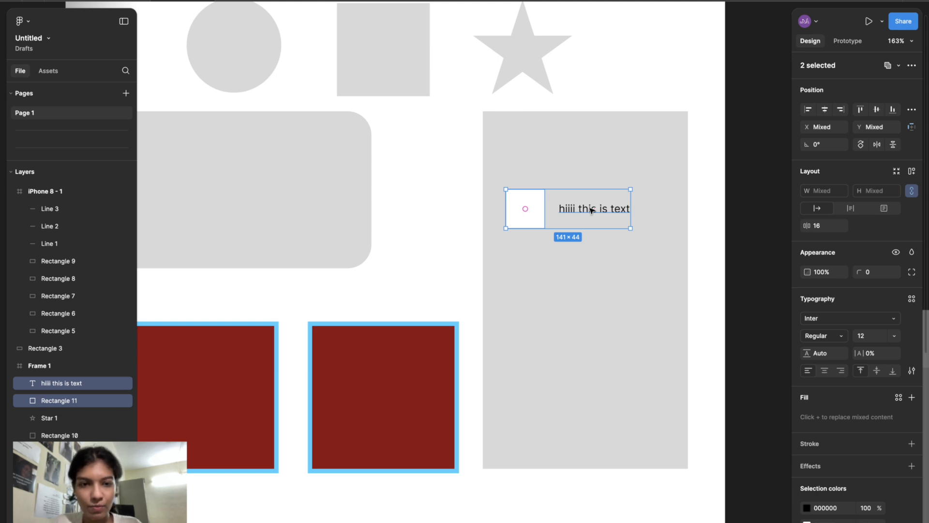
key(ctrl+g)
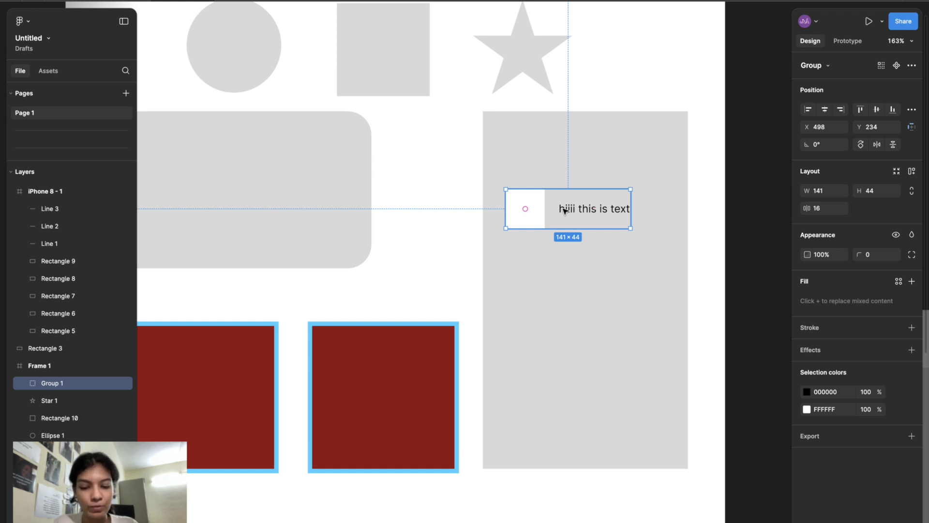
drag(563, 210, 561, 305)
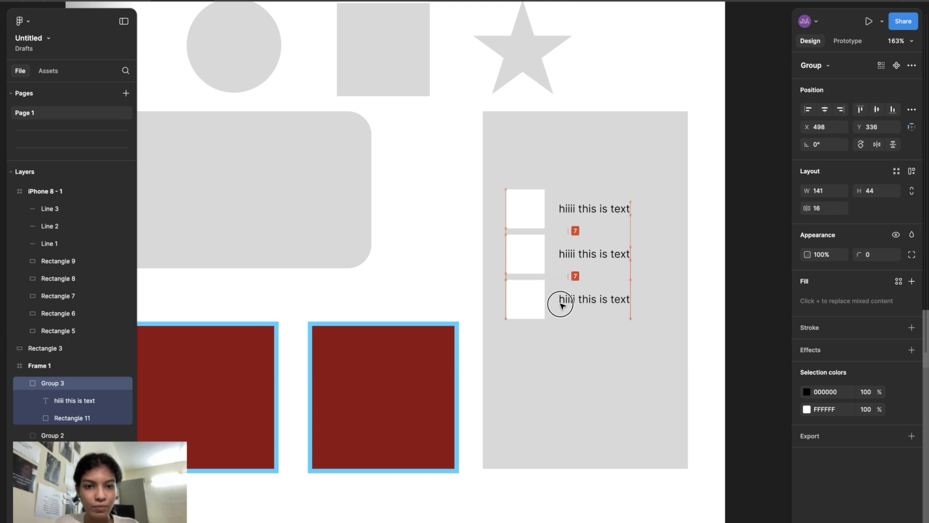
drag(561, 304, 560, 305)
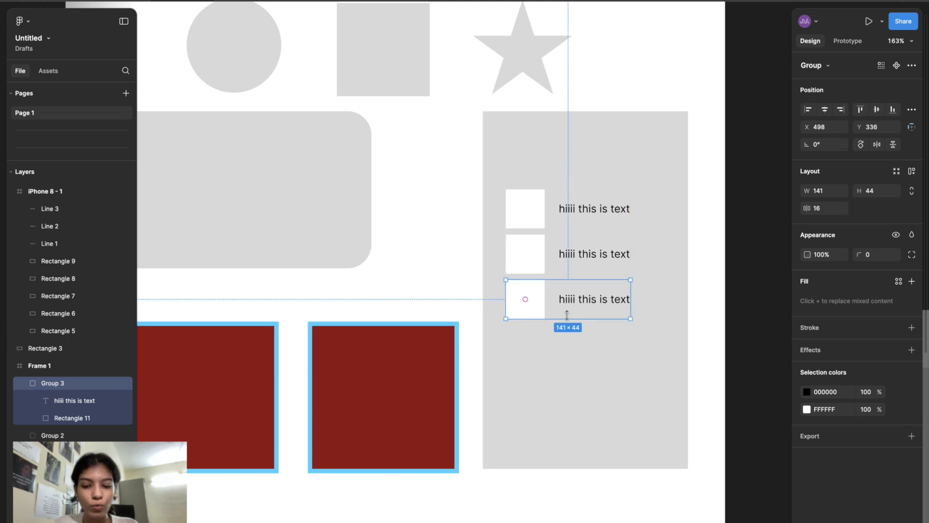
shift+click(575, 256)
key(Delete)
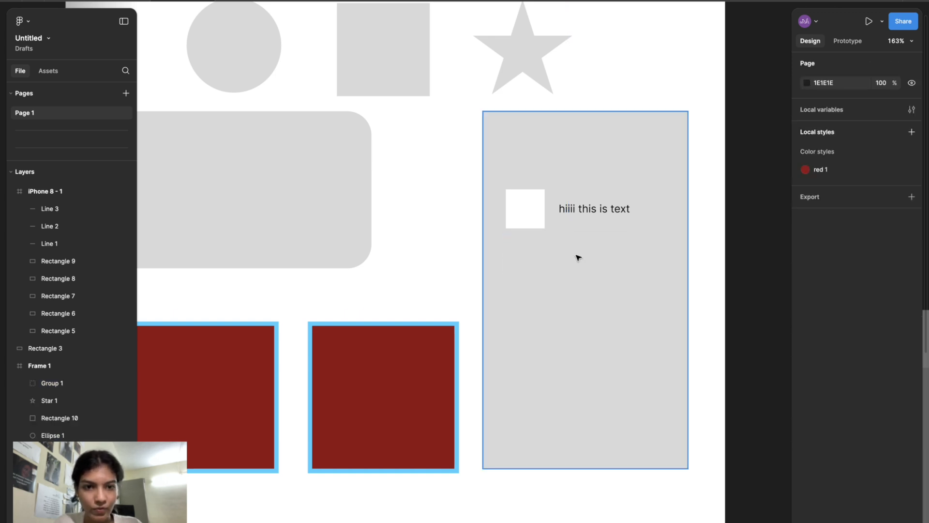
- Duplicate the grouped white square and text five times, stacking the copies in a column down the tall grey rectangle
click(528, 212)
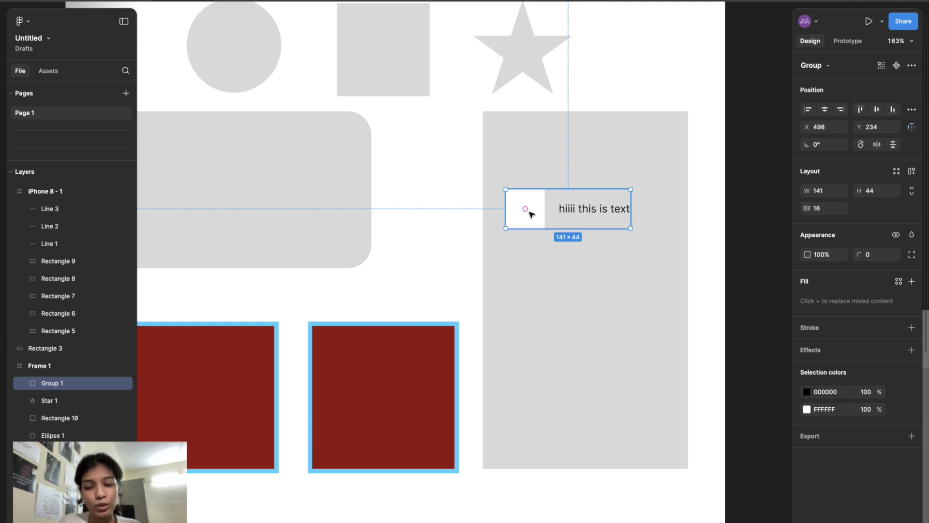
key(super+d)
drag(531, 213, 532, 262)
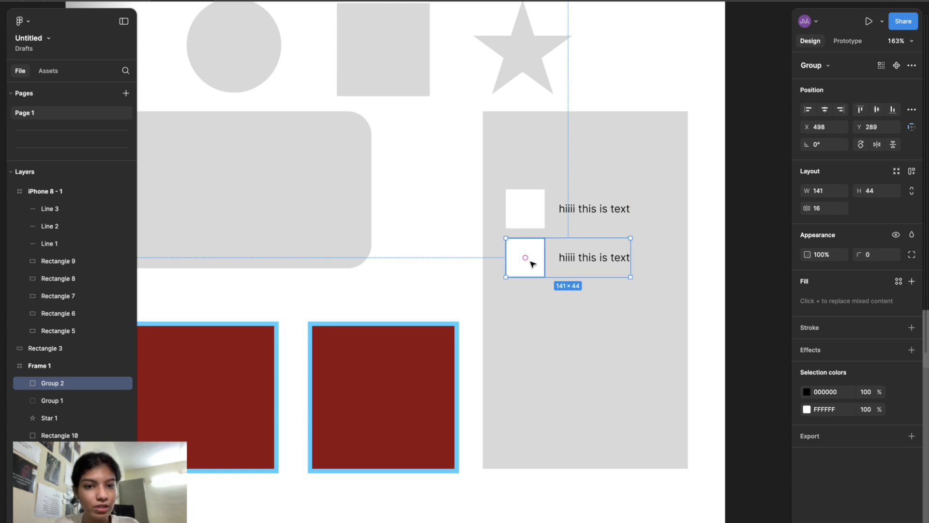
key(super+d)
key(super+d)
key(super+d)
key(super+d)
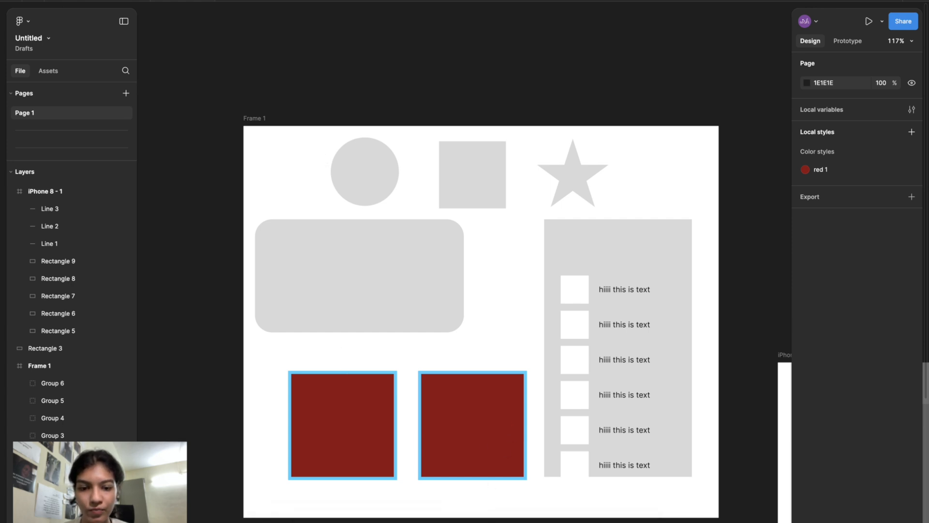
click(470, 522)
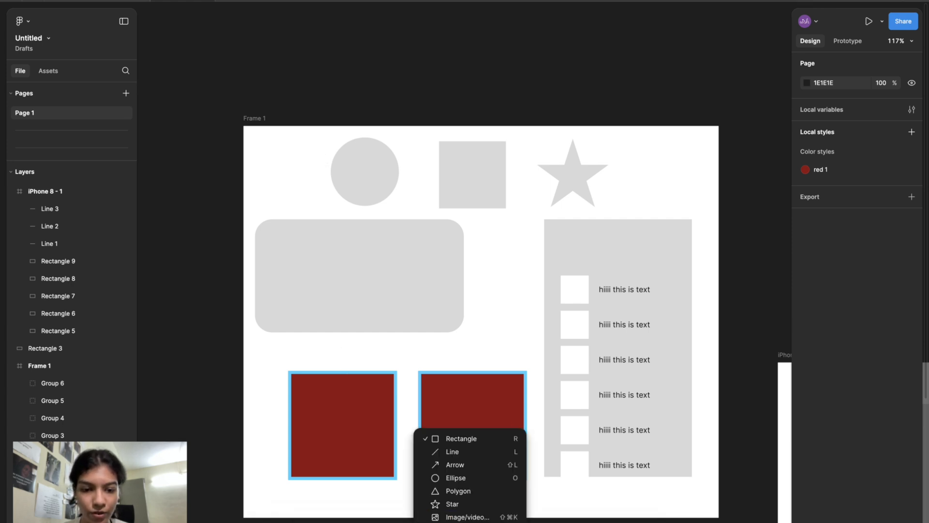
click(481, 517)
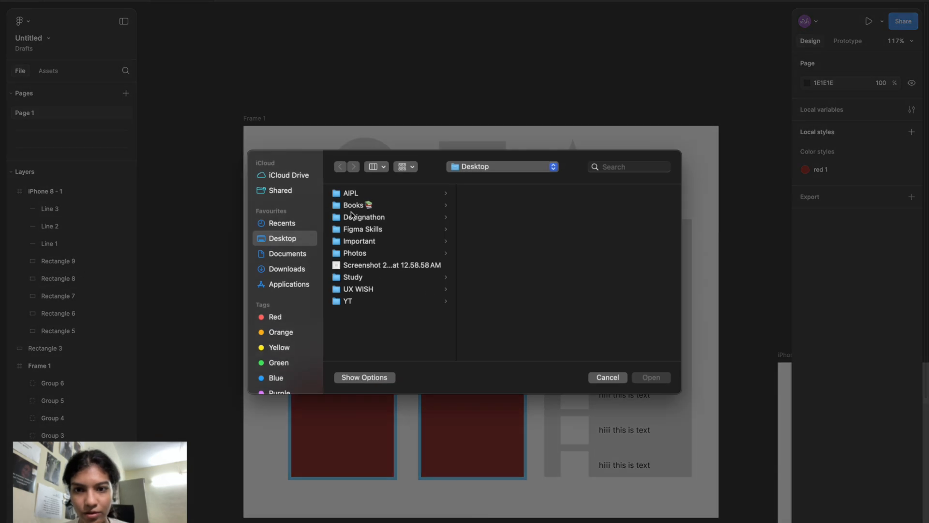
click(386, 266)
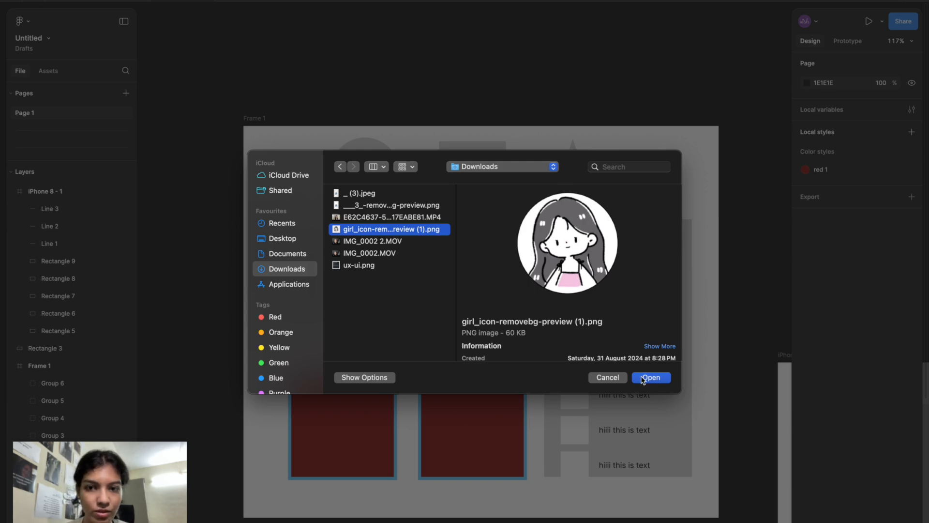
click(643, 378)
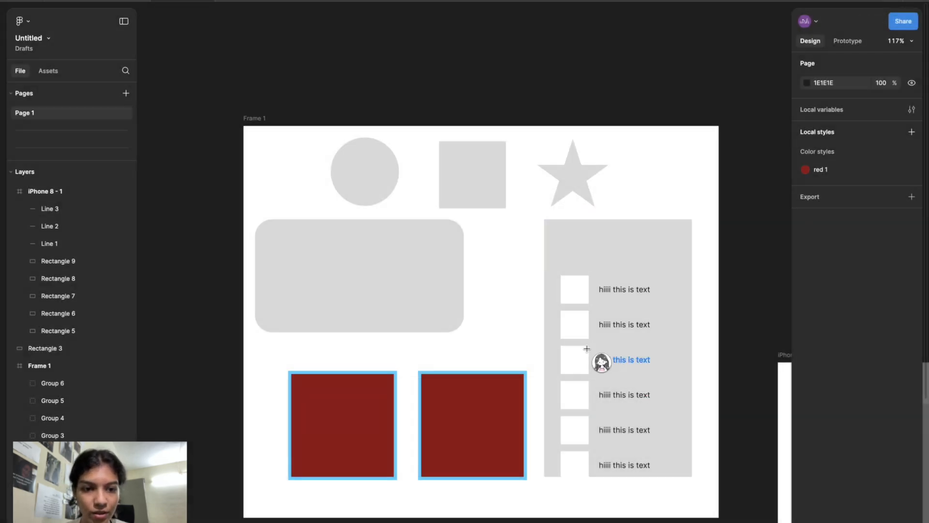
scroll(477, 248, up, 5)
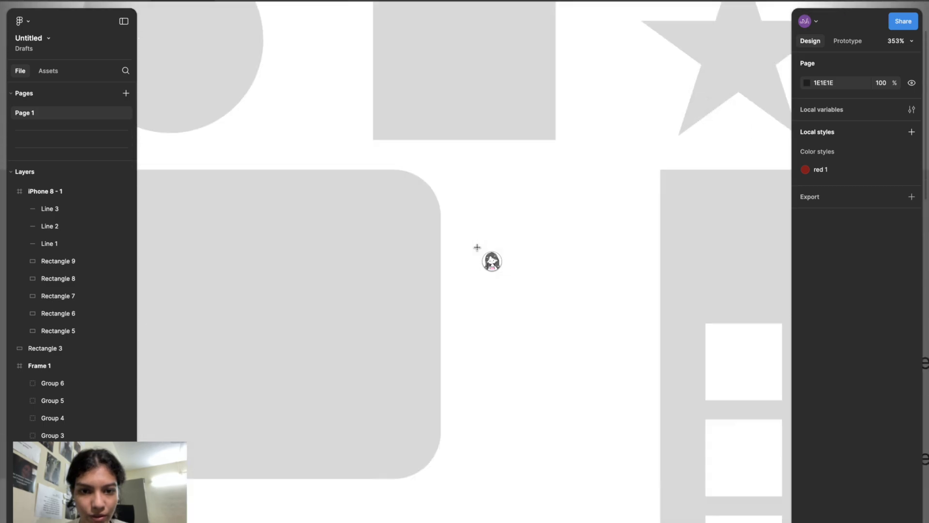
scroll(477, 247, down, 3)
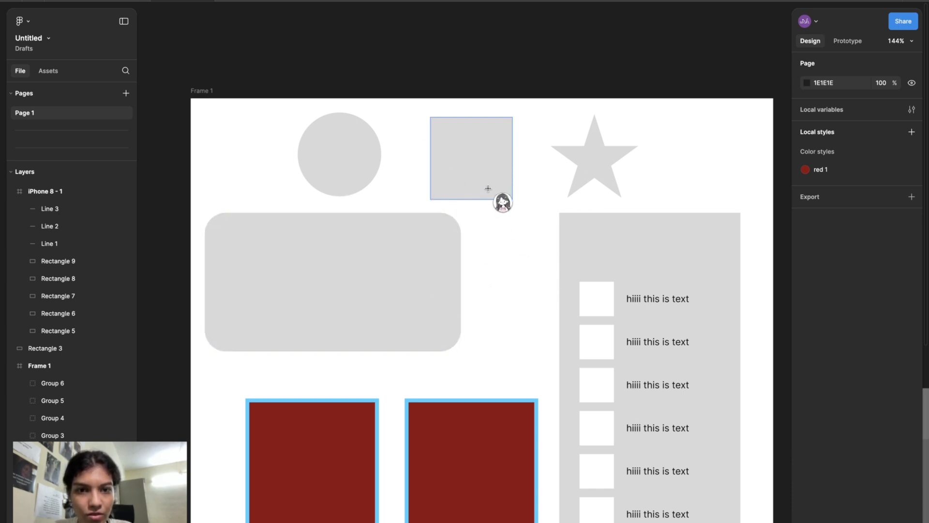
scroll(483, 166, up, 5)
scroll(481, 165, up, 2)
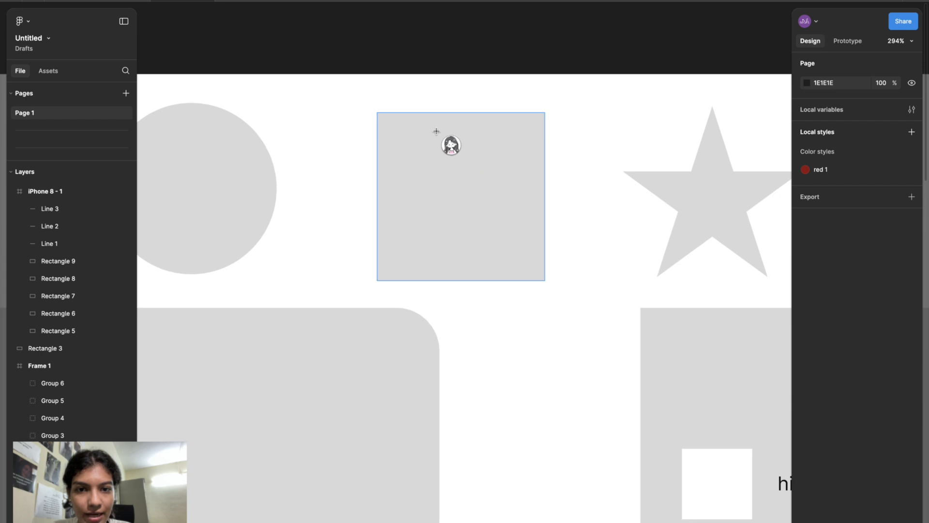
click(456, 195)
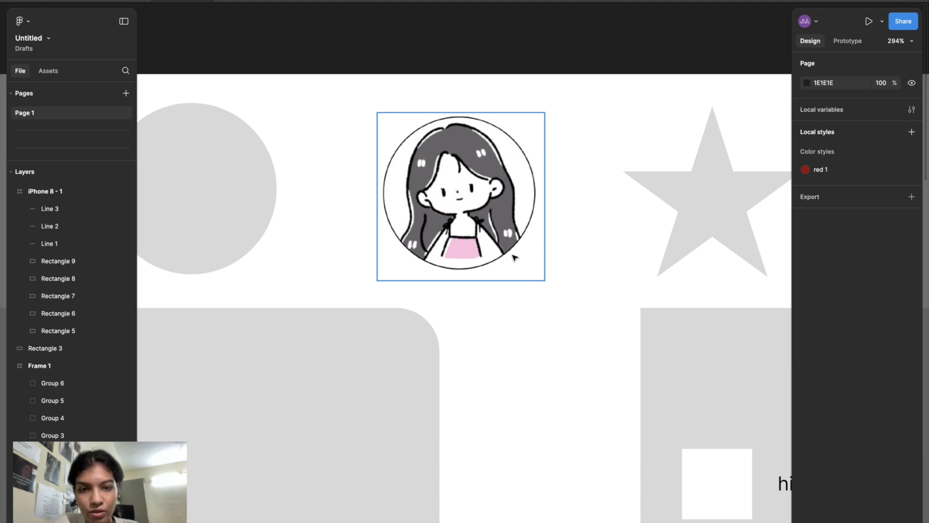
key(ctrl+z)
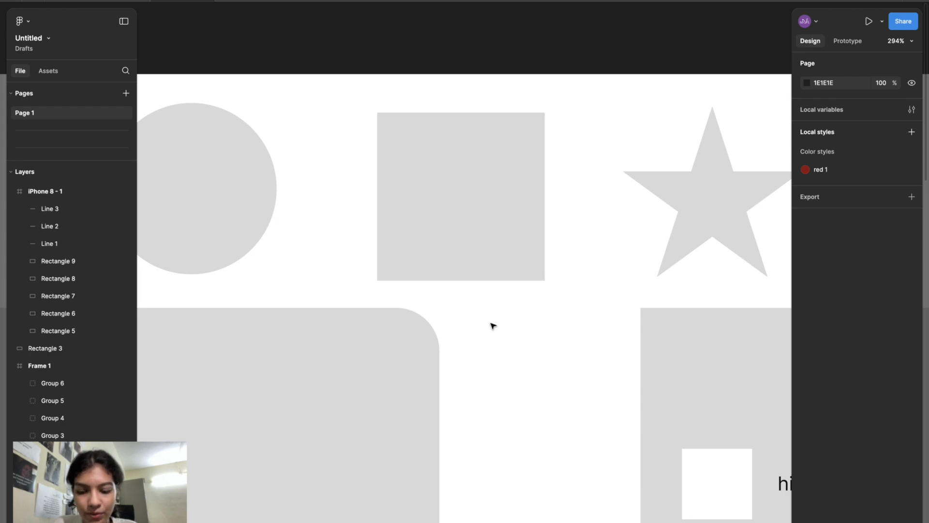
- Place the girl_icon-removebg-preview (1).png image about 67 × 63 inside the grey square at the top of the frame
key(super+shift+k)
click(375, 229)
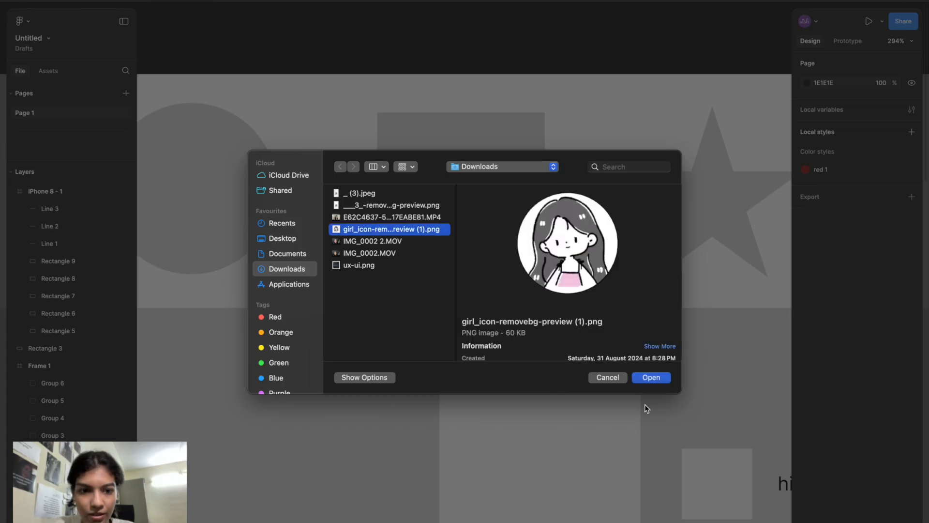
click(662, 382)
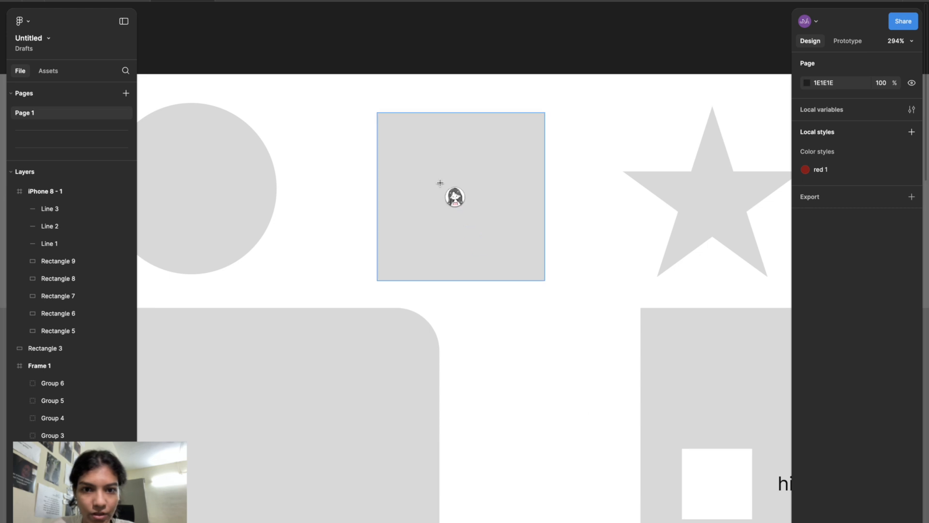
drag(437, 177, 544, 278)
drag(509, 241, 479, 215)
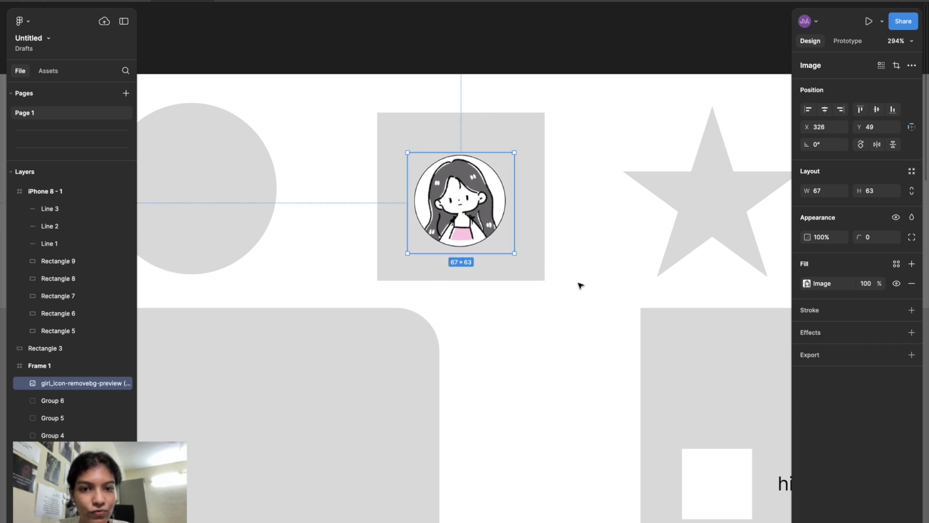
click(579, 284)
scroll(578, 283, down, 3)
scroll(578, 283, right, 5)
scroll(580, 285, down, 5)
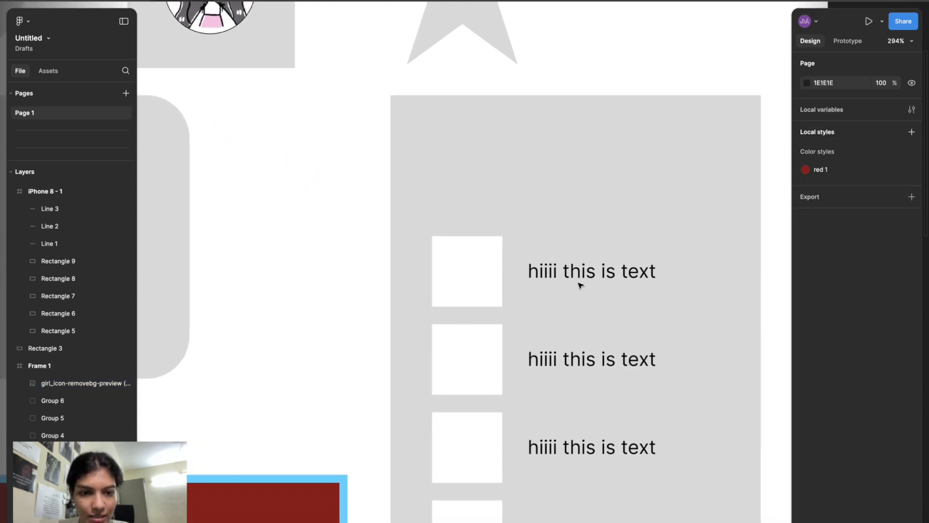
ctrl+scroll(579, 285, up, 3)
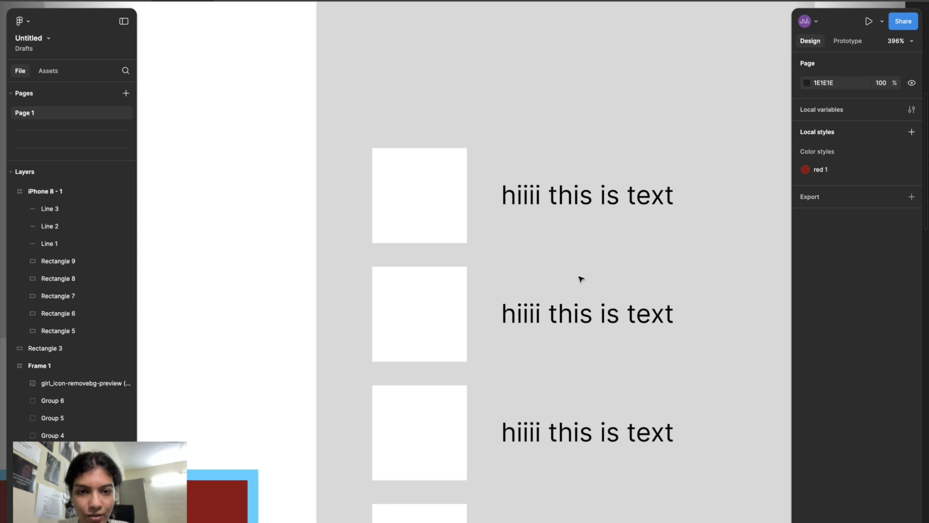
ctrl+scroll(579, 275, down, 3)
click(463, 233)
double_click(463, 233)
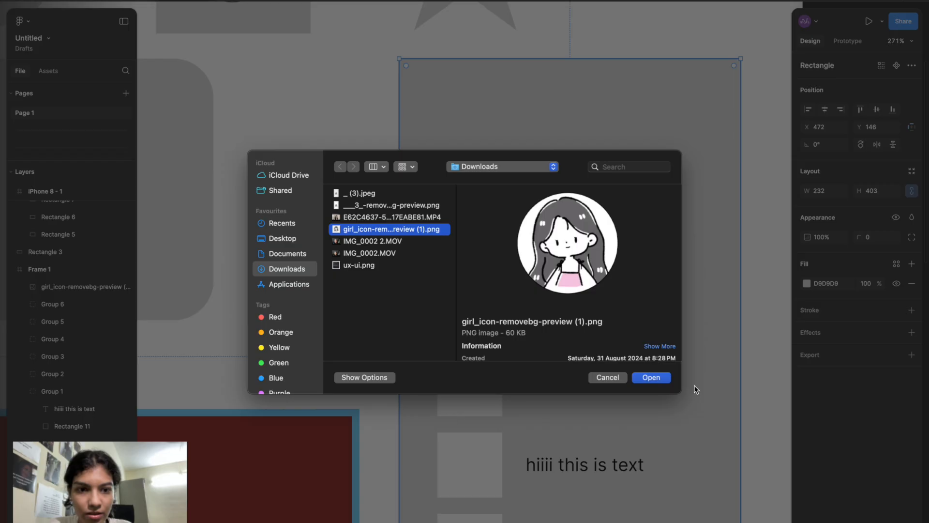
click(655, 378)
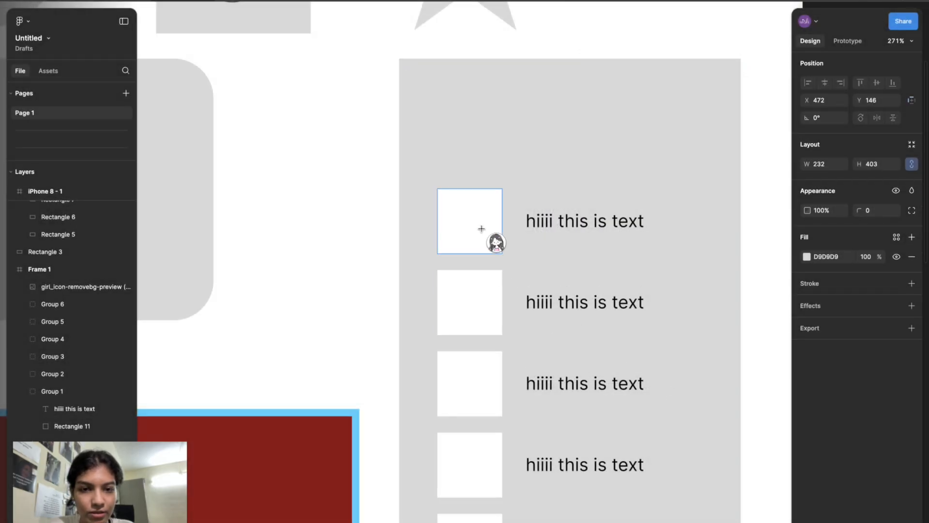
click(490, 239)
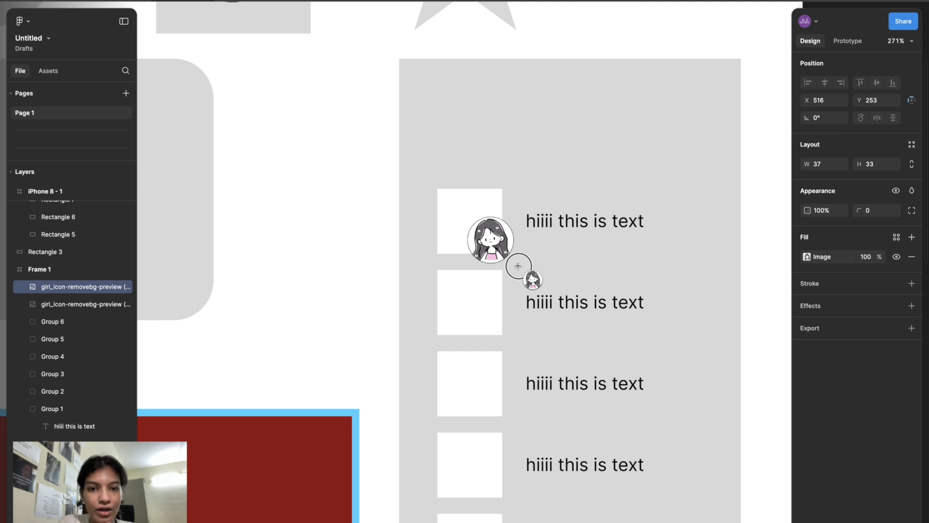
drag(503, 255, 483, 236)
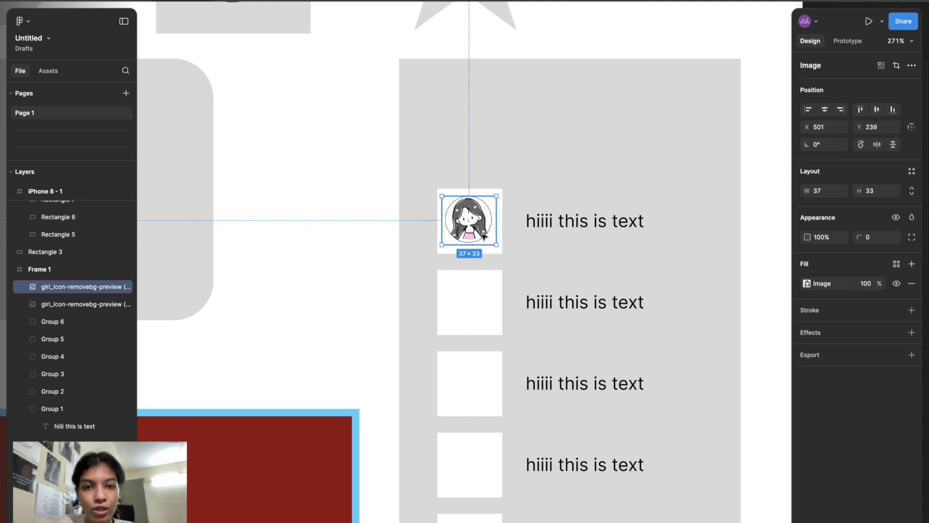
key(BackSpace)
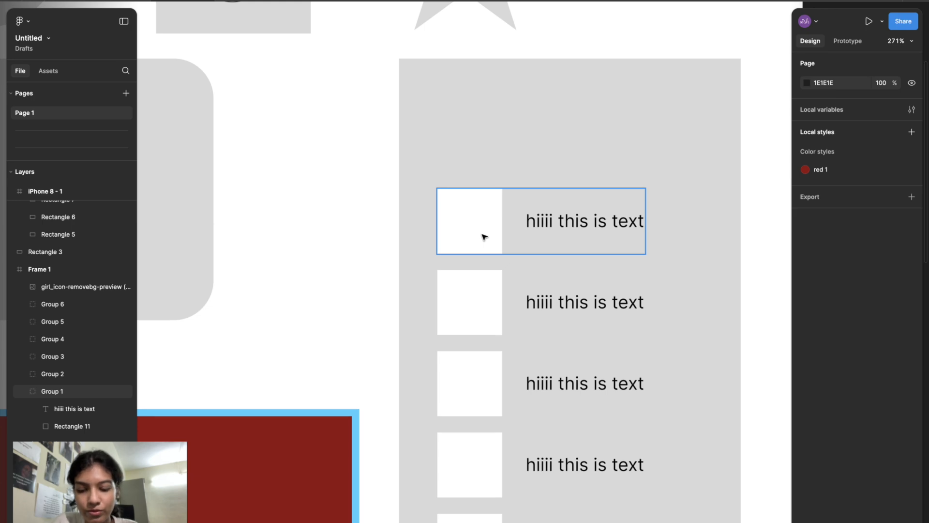
- Fill the first row's white square with the girl_icon-removebg-preview (1).png image
key(super+shift+k)
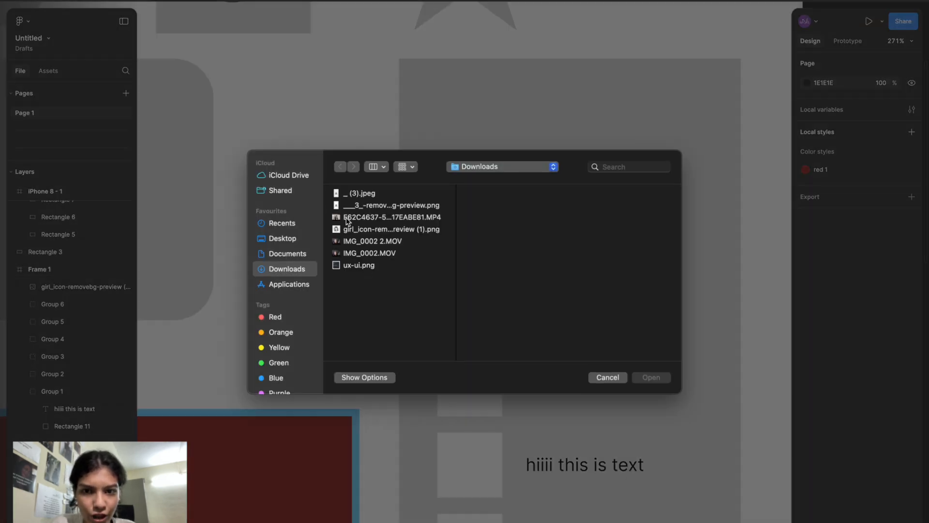
click(347, 229)
click(651, 377)
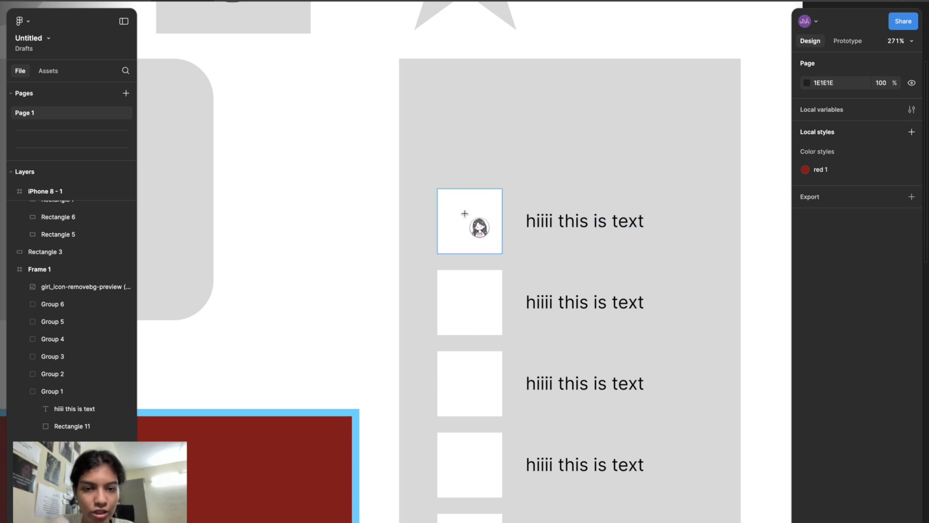
click(464, 213)
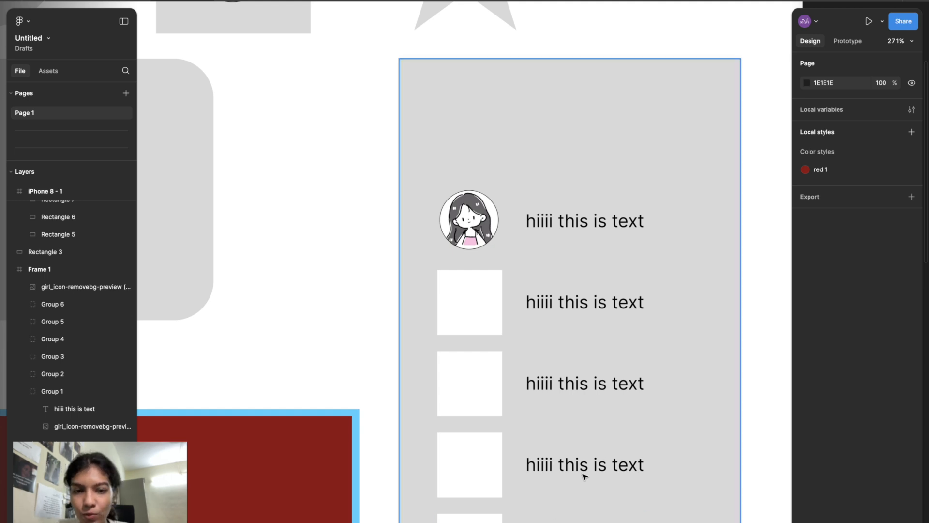
- Draw a rectangle about 86 × 28 in the frame's upper-left corner
click(14, 247)
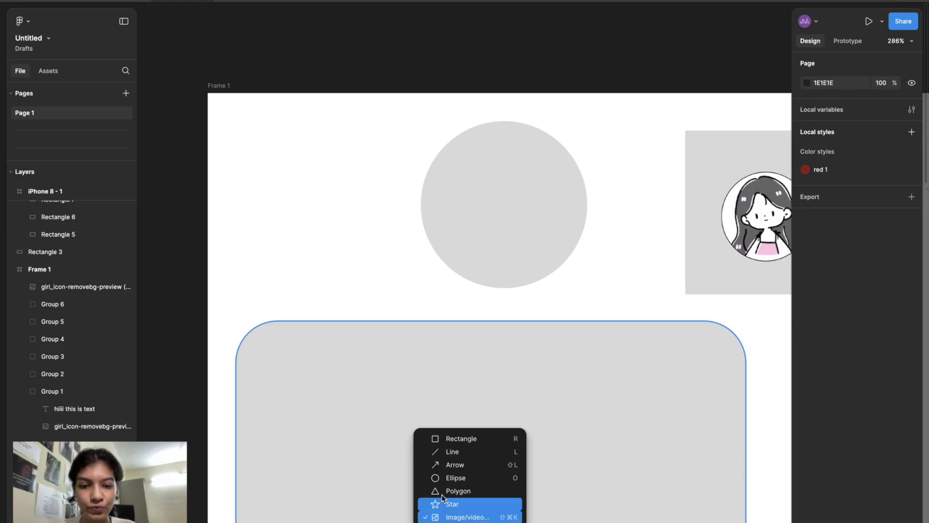
click(449, 437)
drag(241, 169, 375, 213)
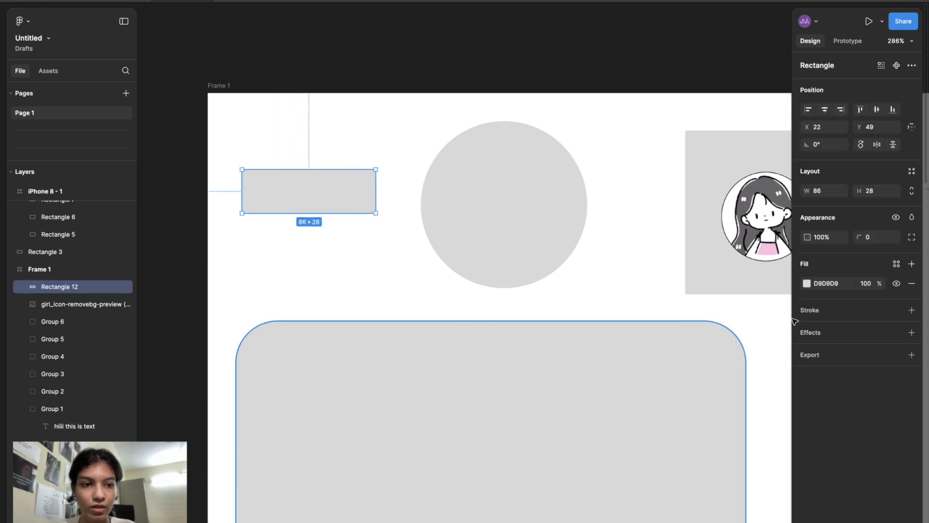
- Round the corners of the new small rectangle
scroll(415, 202, up, 5)
scroll(415, 201, up, 3)
drag(321, 224, 307, 213)
scroll(310, 217, left, 5)
scroll(310, 217, up, 2)
click(308, 328)
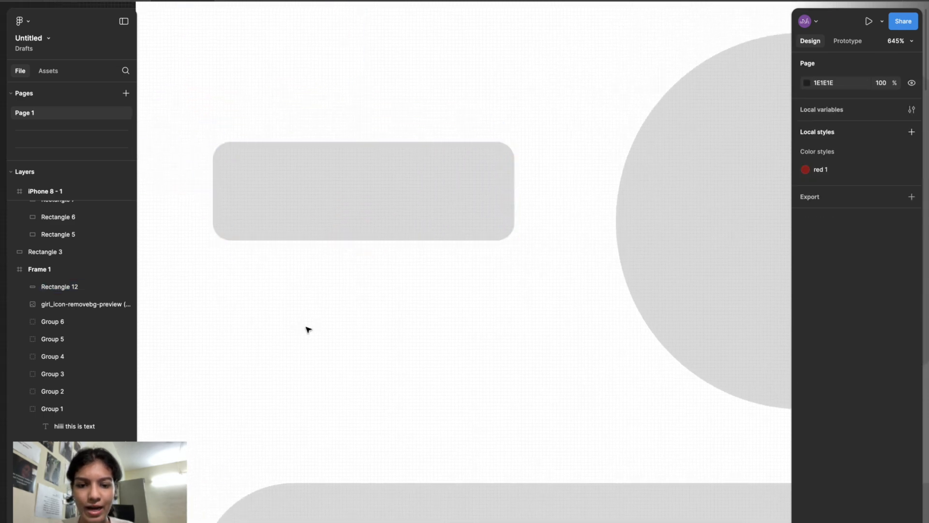
- Add the text "Button" inside the rounded rectangle
click(288, 156)
text(Buttom)
key(BackSpace)
text(n)
key(Escape)
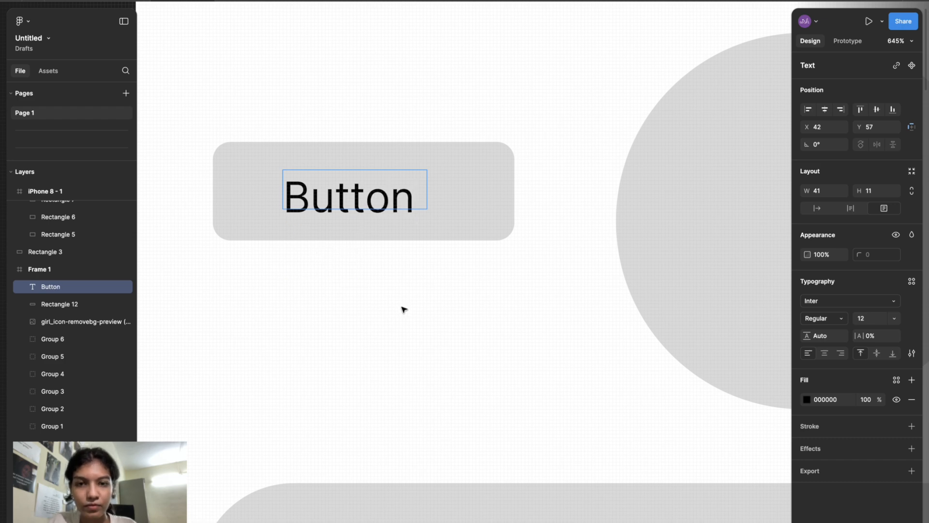
- Center the Button text horizontally and vertically within the rounded rectangle
click(396, 282)
click(379, 212)
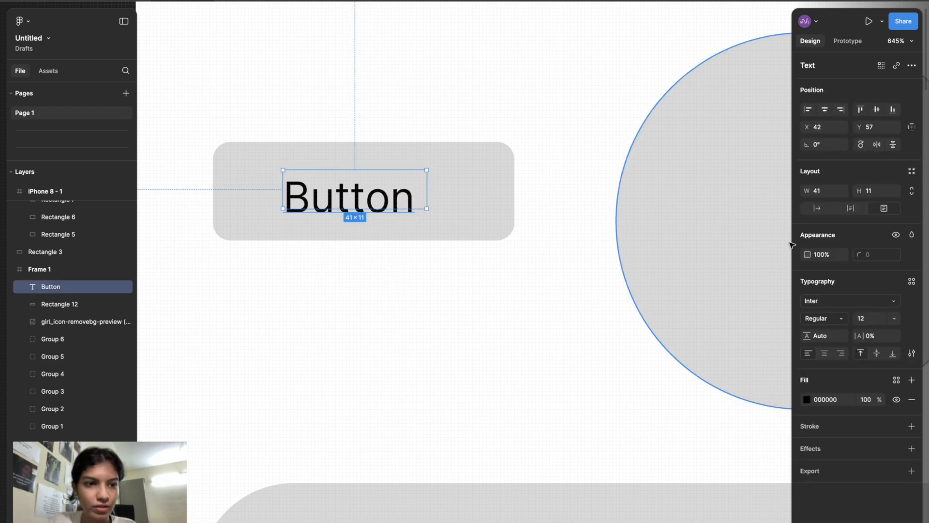
click(817, 208)
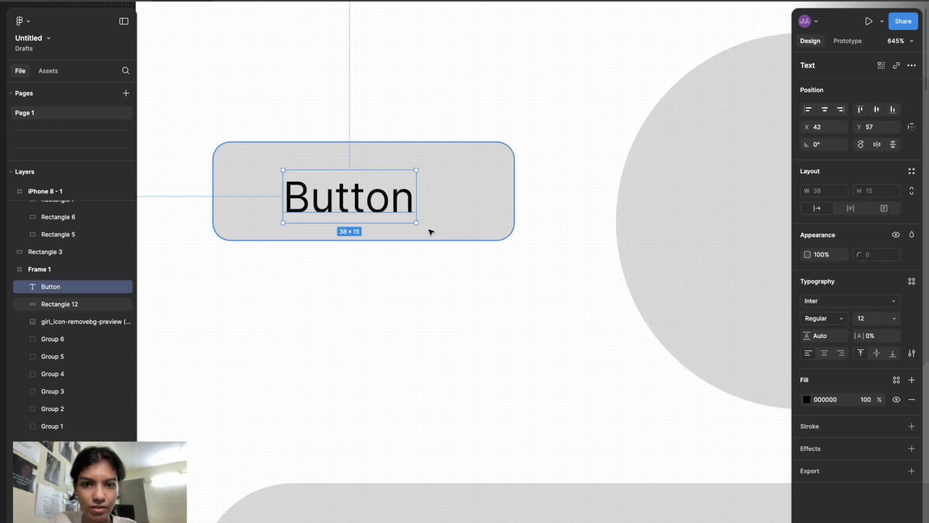
shift+click(480, 196)
click(824, 109)
click(877, 111)
click(466, 328)
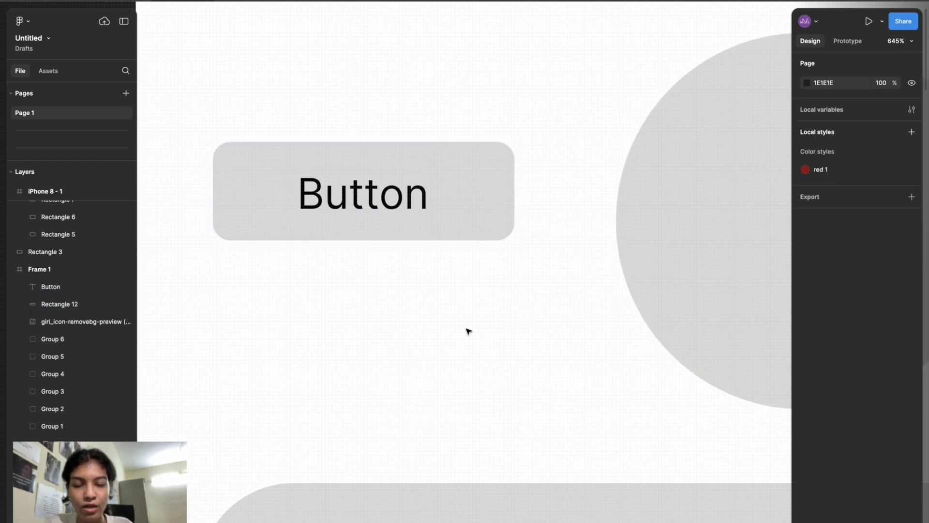
- Group the rounded rectangle and the Button text together
click(491, 156)
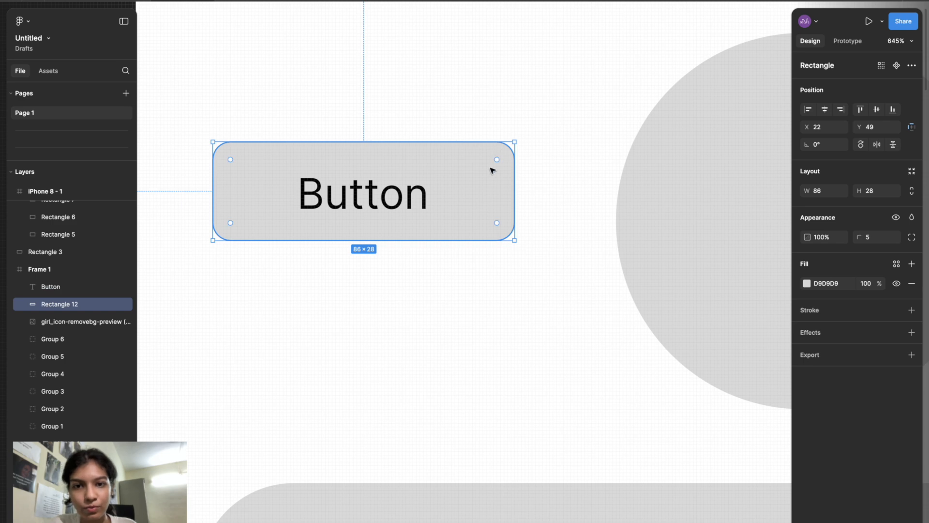
shift+click(409, 195)
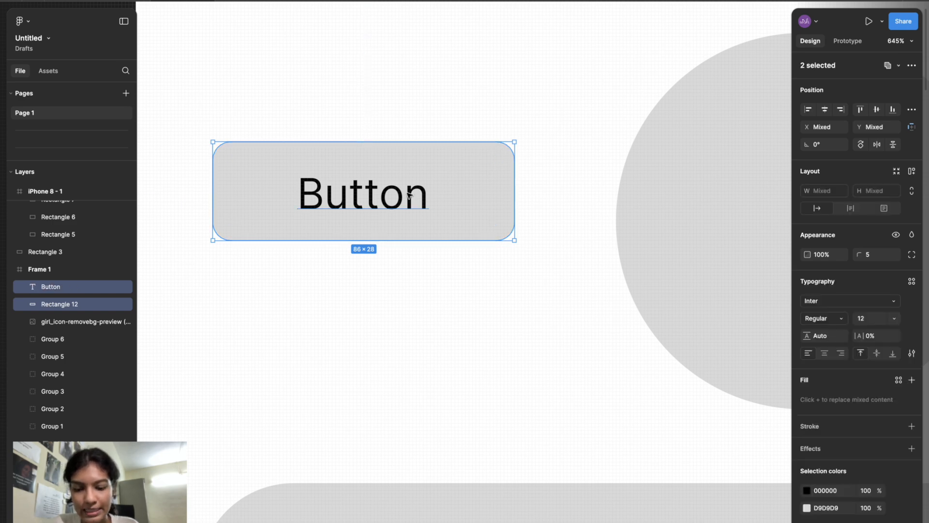
key(ctrl+g)
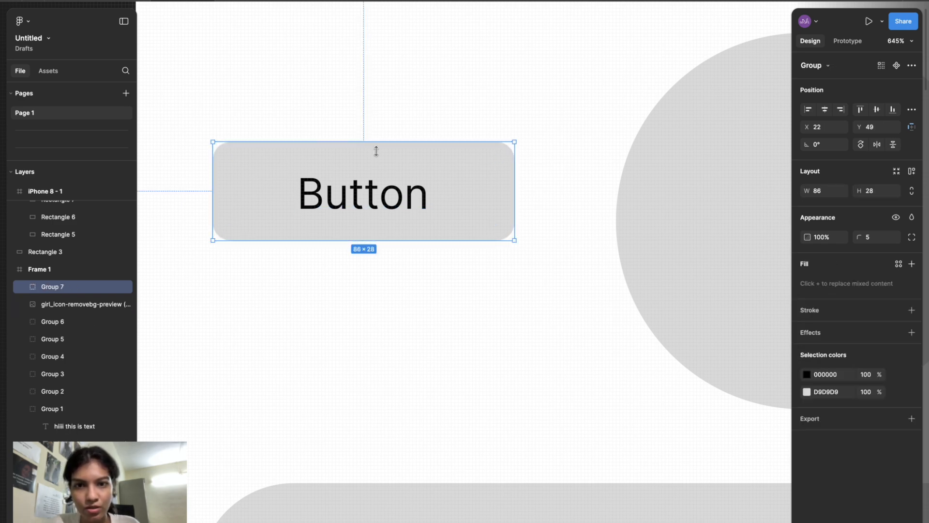
- Switch to the Scale tool and scale the button group up proportionally to about 92 × 30
mouse_move(517, 140)
mouse_down()
mouse_move(645, 77)
mouse_move(506, 135)
mouse_move(492, 103)
mouse_move(556, 135)
mouse_move(493, 119)
mouse_move(523, 136)
mouse_move(547, 103)
mouse_move(516, 171)
mouse_move(597, 110)
mouse_move(520, 157)
mouse_move(489, 139)
mouse_move(539, 85)
mouse_move(609, 105)
mouse_move(554, 102)
mouse_move(574, 79)
mouse_move(579, 152)
mouse_move(571, 84)
mouse_move(475, 97)
mouse_move(479, 128)
mouse_move(515, 142)
mouse_up()
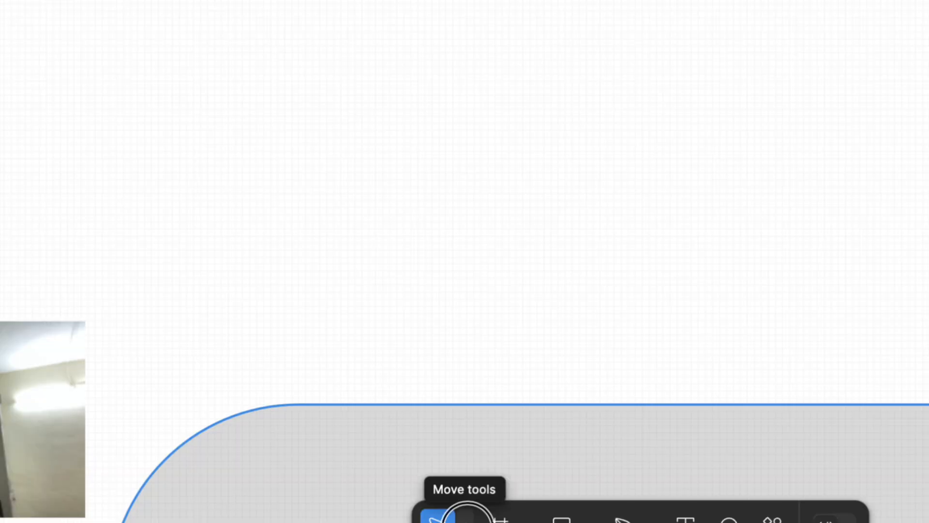
click(465, 515)
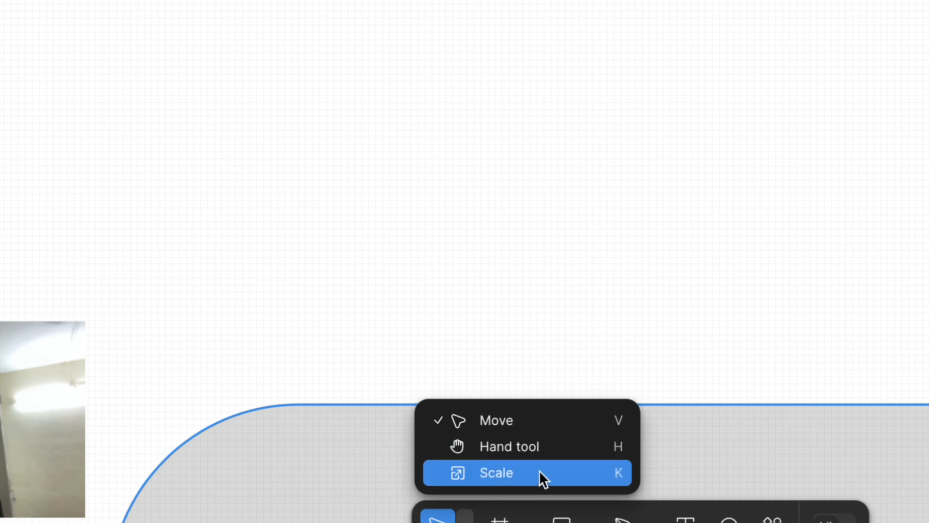
click(528, 472)
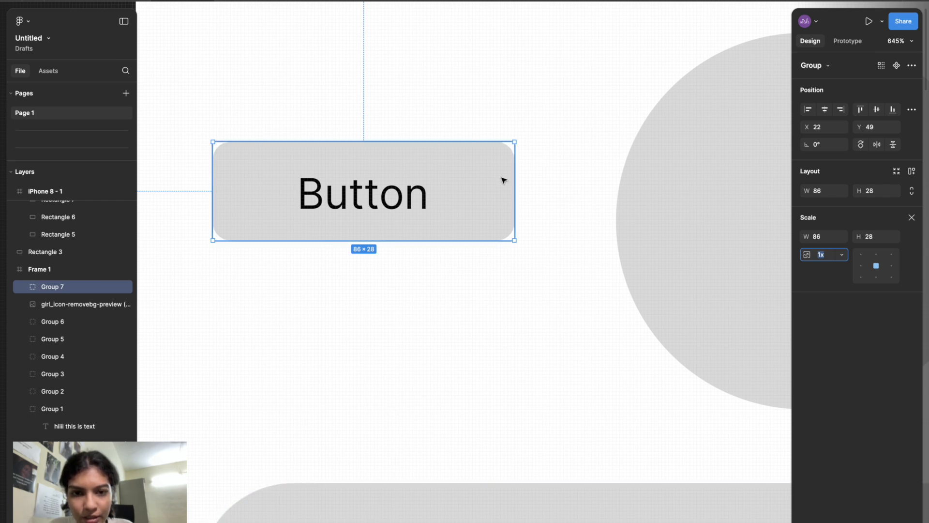
drag(514, 240, 487, 249)
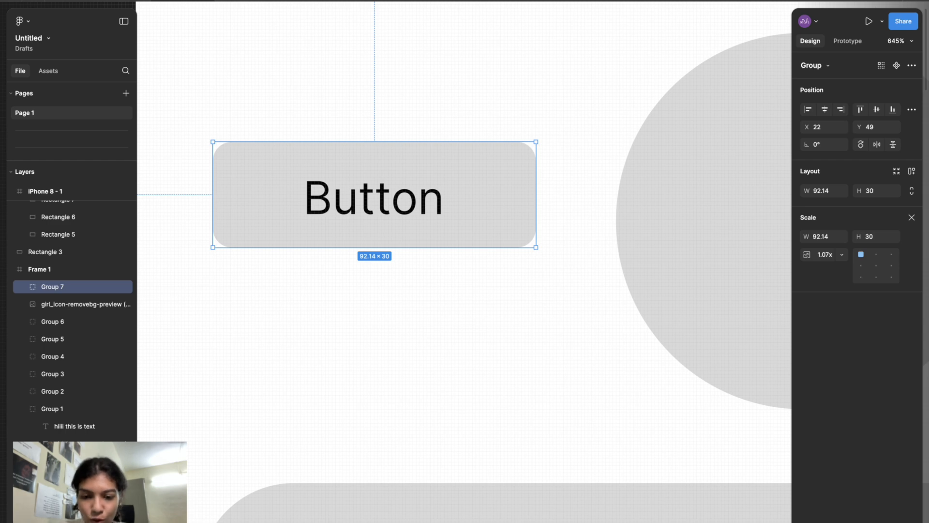
- Try resizing the button group by its corner with the Move tool, then undo the resize
click(385, 522)
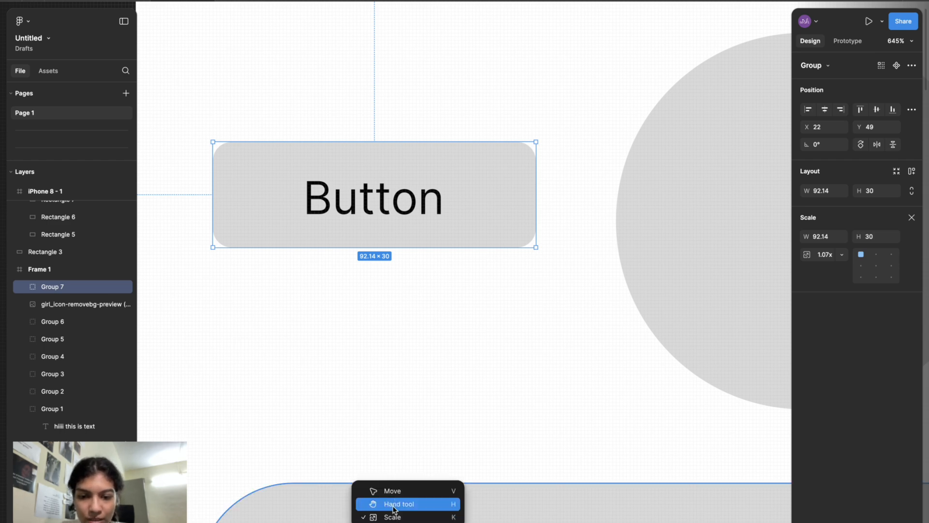
click(389, 491)
click(408, 281)
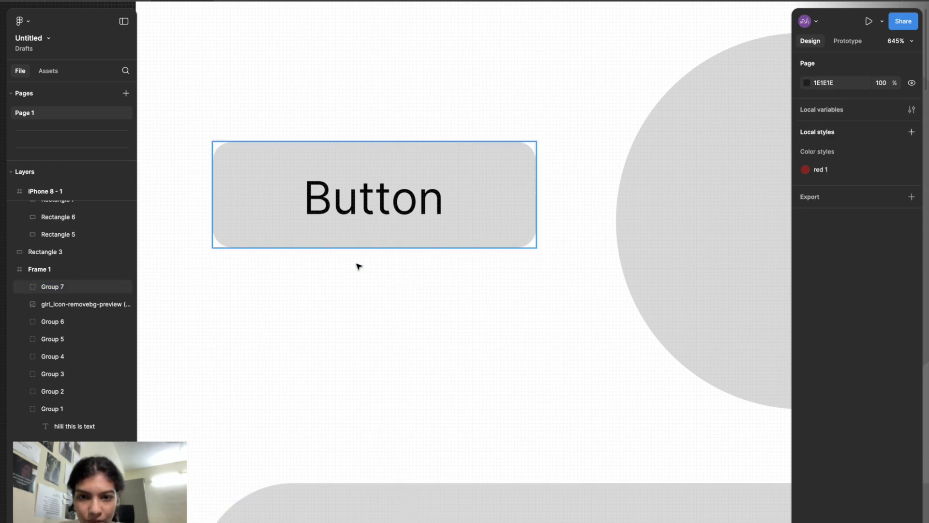
click(521, 235)
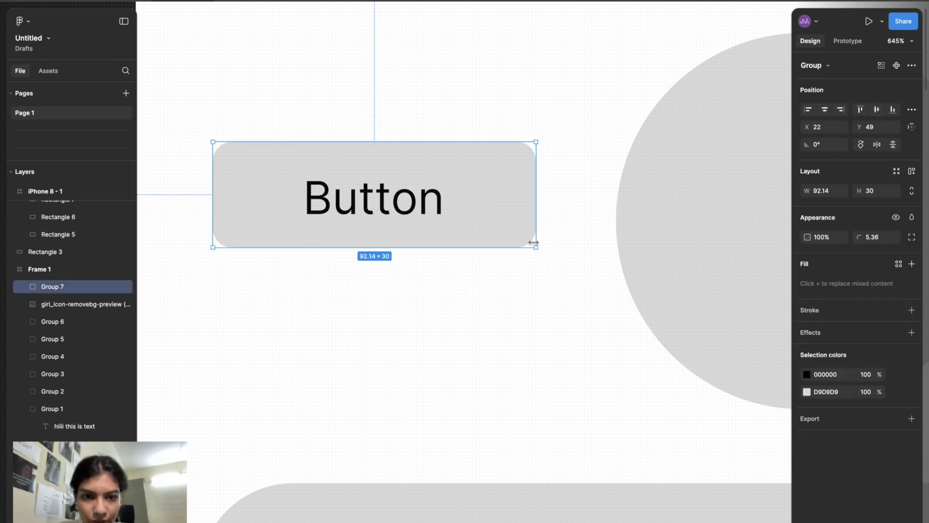
mouse_move(557, 266)
mouse_down()
mouse_move(612, 338)
mouse_move(460, 440)
mouse_move(573, 394)
mouse_move(575, 301)
mouse_move(474, 309)
mouse_move(569, 238)
mouse_move(545, 254)
mouse_move(568, 261)
mouse_move(546, 255)
mouse_up()
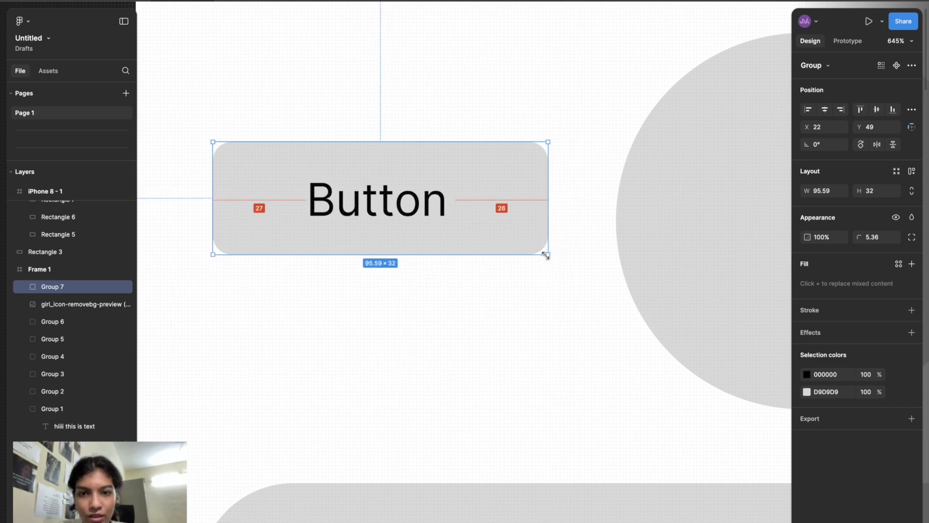
key(super+z)
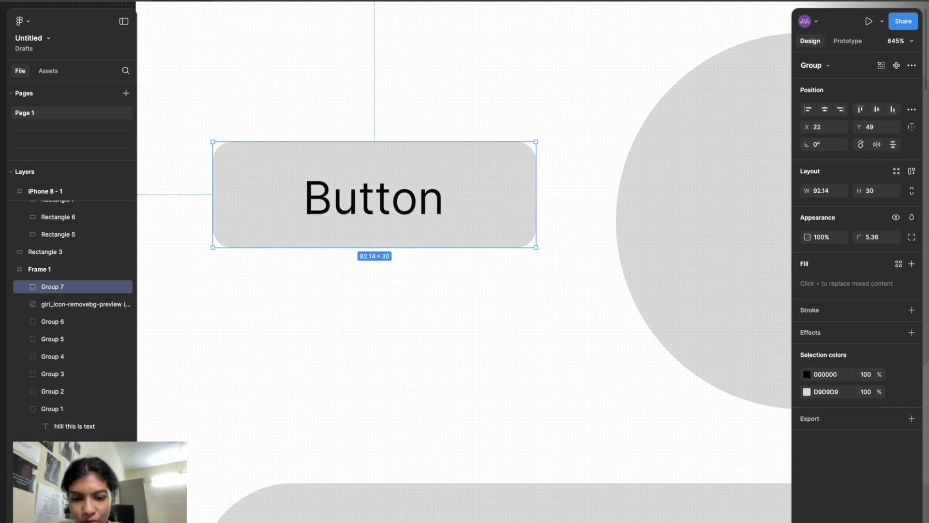
click(373, 522)
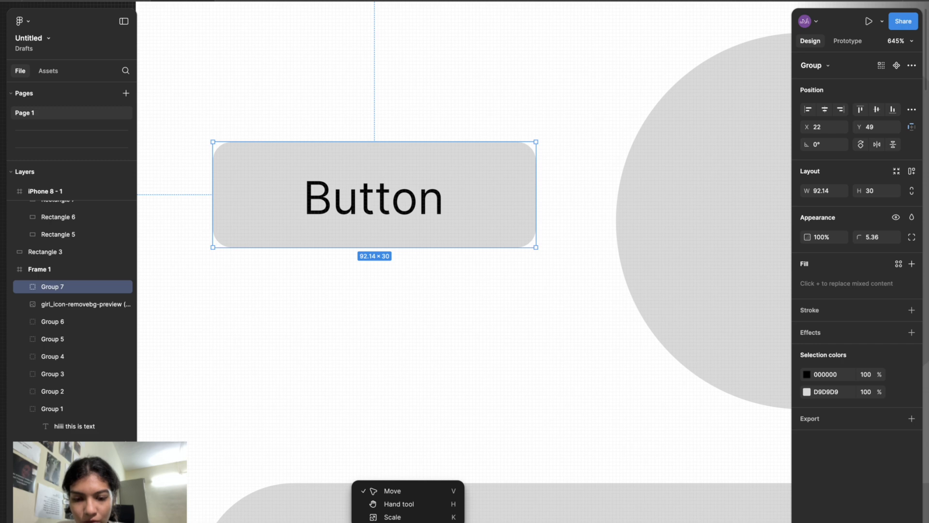
click(392, 517)
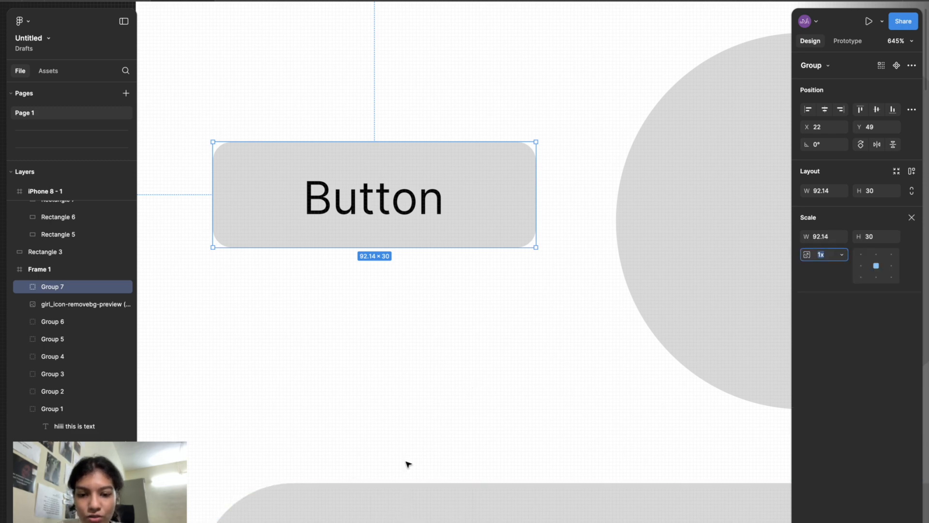
click(374, 522)
click(380, 489)
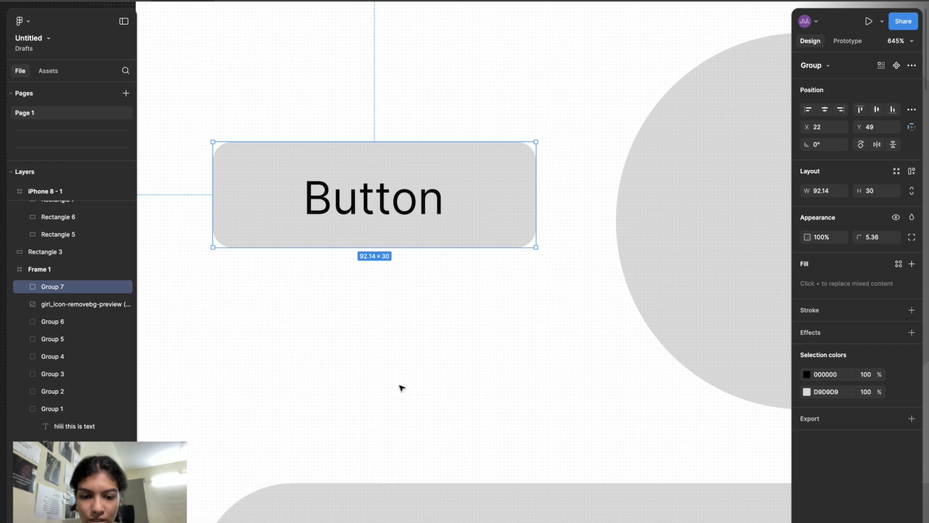
- Scale the button group down proportionally with the Scale tool, then deselect it
key(k)
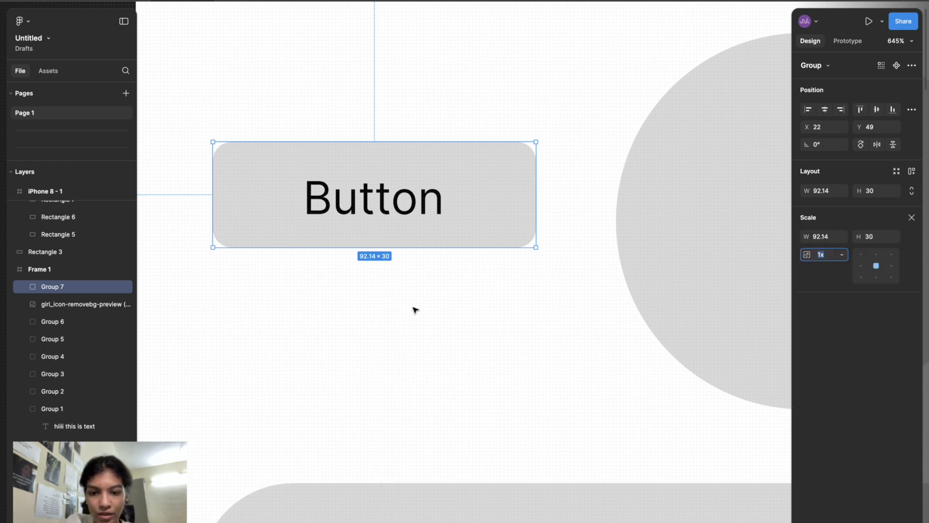
drag(538, 248, 425, 286)
click(425, 287)
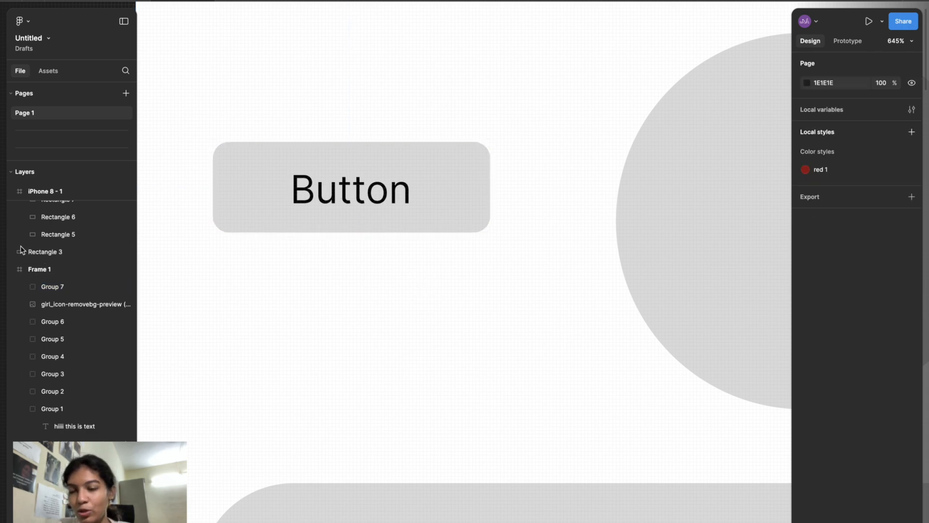